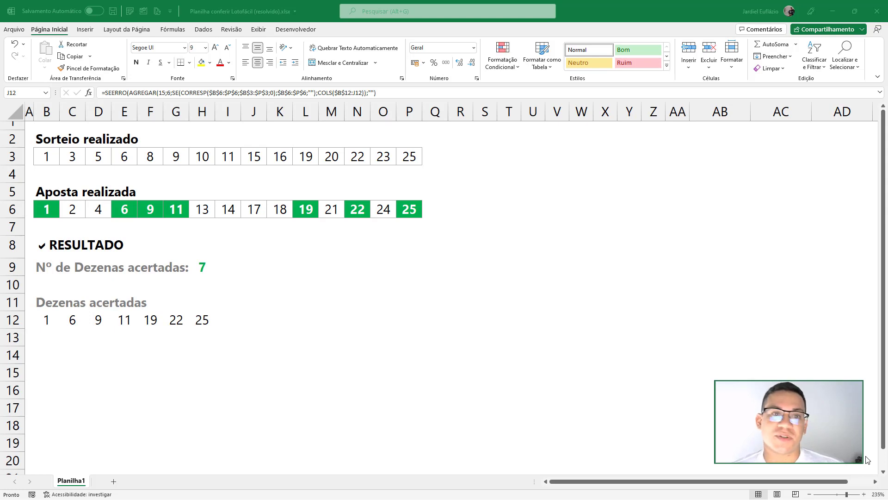
Step: Select the drawn numbers in row 3 and the bet numbers in row 6 to review them
left_click_drag(47, 158, 409, 159)
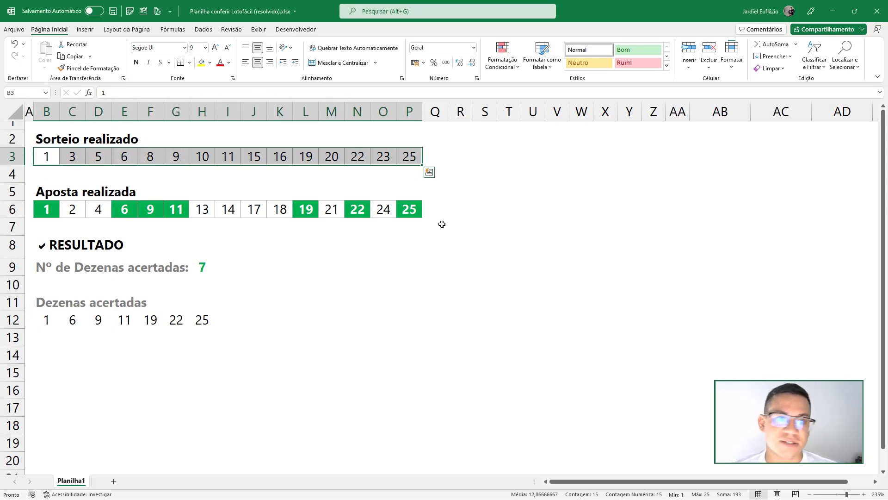
left_click_drag(46, 210, 407, 216)
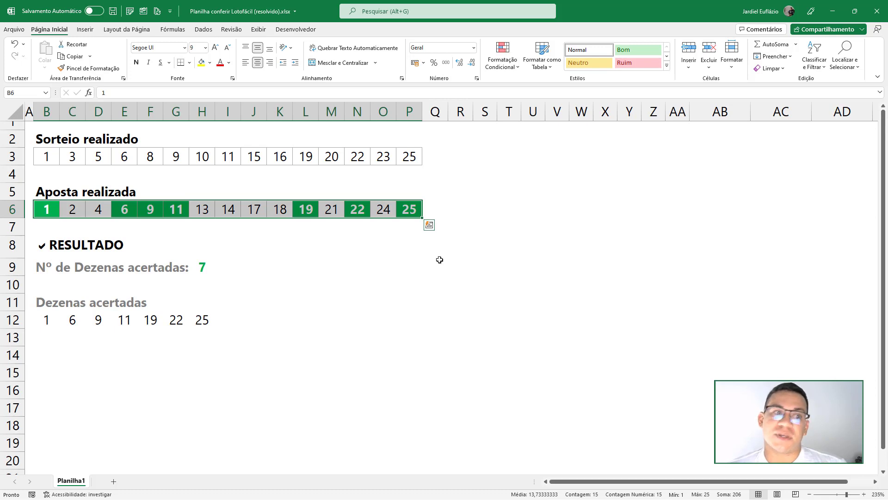
mouse_move(47, 211)
left_mouse_down()
mouse_move(353, 227)
mouse_move(406, 209)
left_mouse_up()
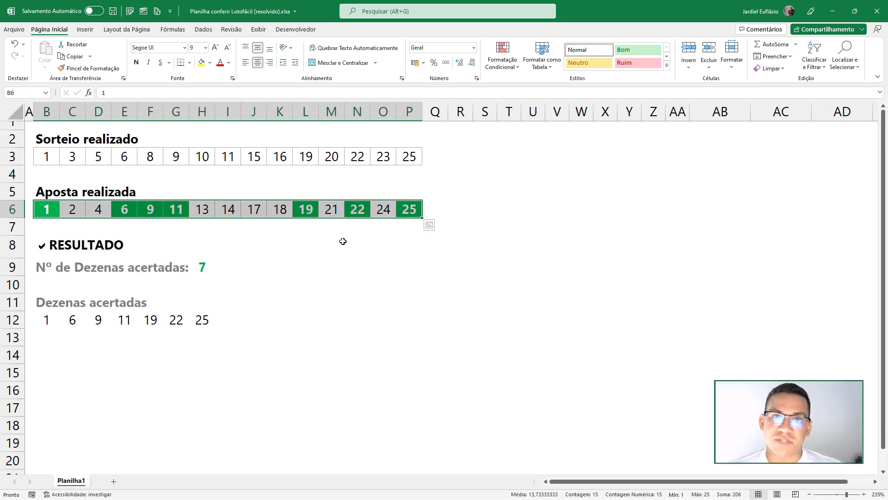
left_click(201, 285)
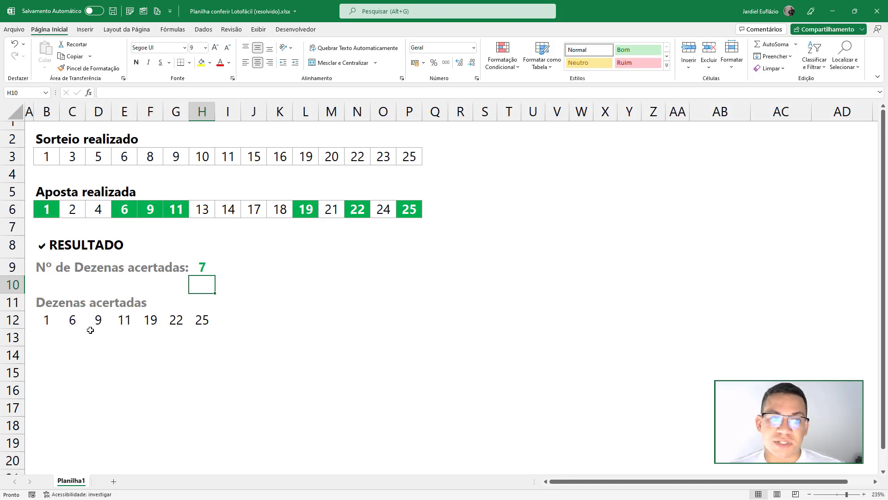
Step: Select the matched numbers in B12:I12 and save the solved workbook
left_click_drag(44, 319, 414, 319)
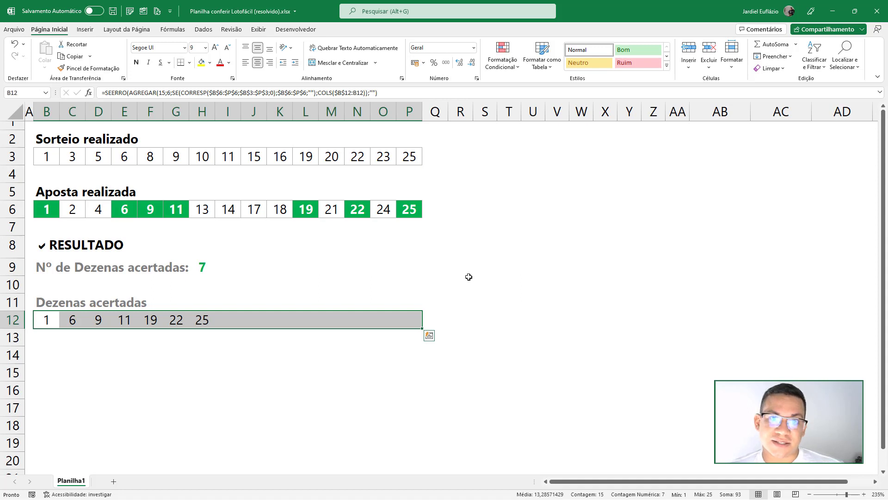
left_click(51, 321)
left_click_drag(51, 321, 228, 320)
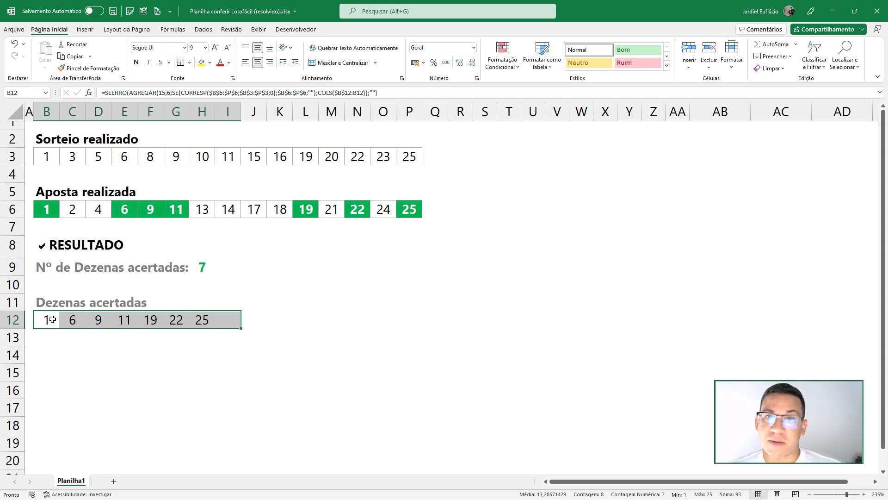
key("ctrl+s")
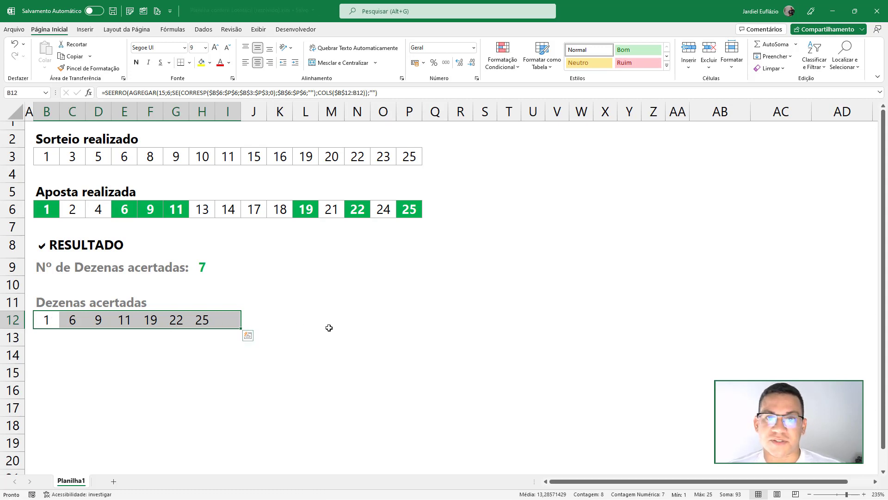
Step: Close the solved workbook and select bet numbers B6:P6 in the unsolved sheet
left_click(881, 14)
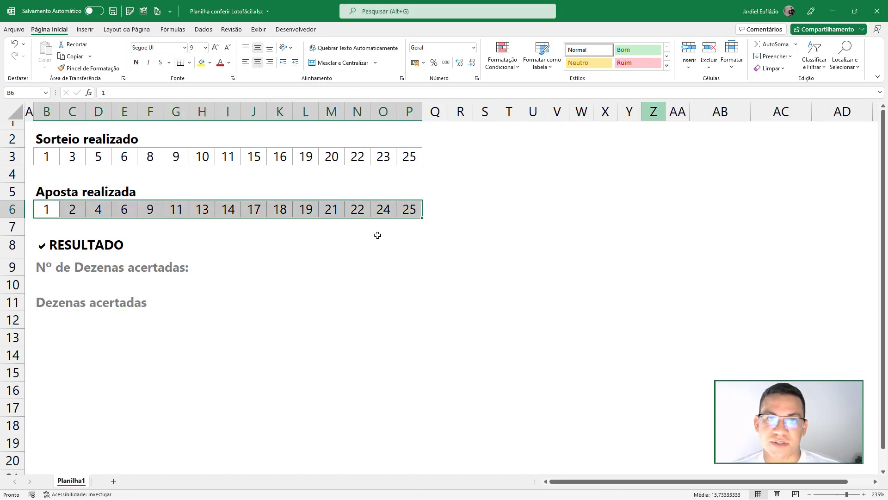
left_click(140, 226)
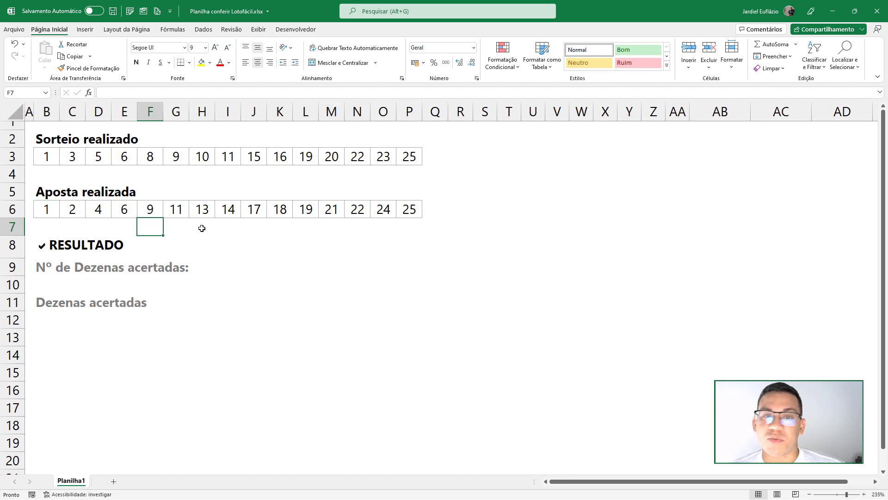
left_click(51, 209)
left_click_drag(87, 209, 407, 208)
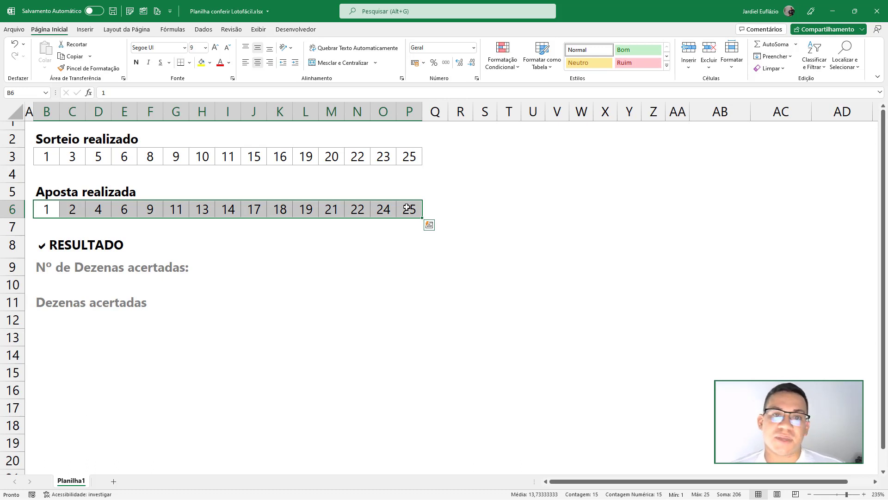
Step: Select draw row B3:P3 together with bet row B6:P6 and open Conditional Formatting
left_click(54, 157)
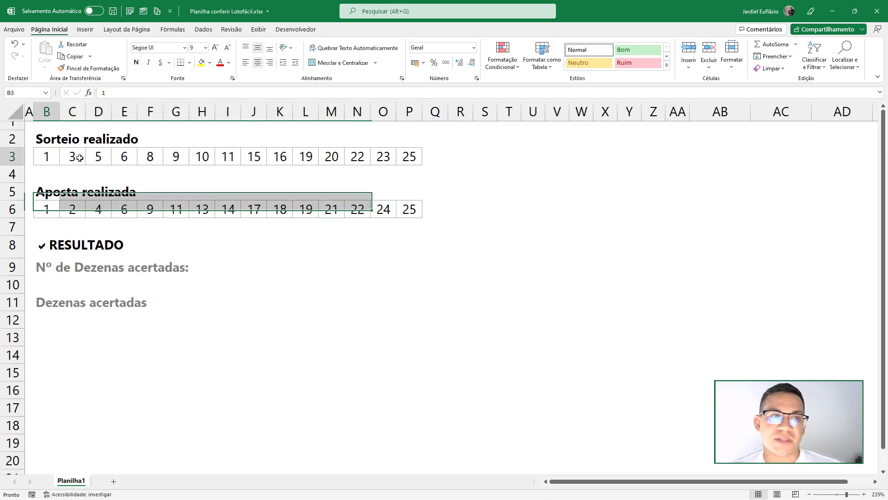
left_click_drag(80, 158, 410, 158)
left_click_drag(46, 209, 409, 209)
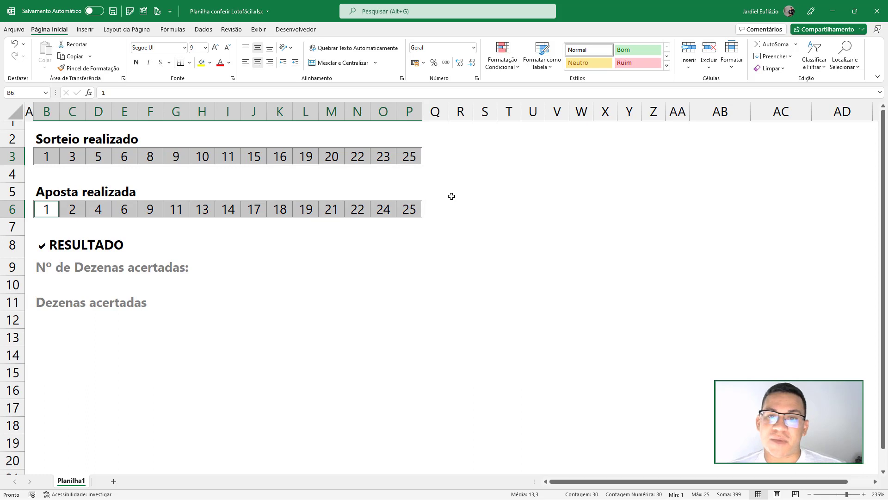
left_click(502, 56)
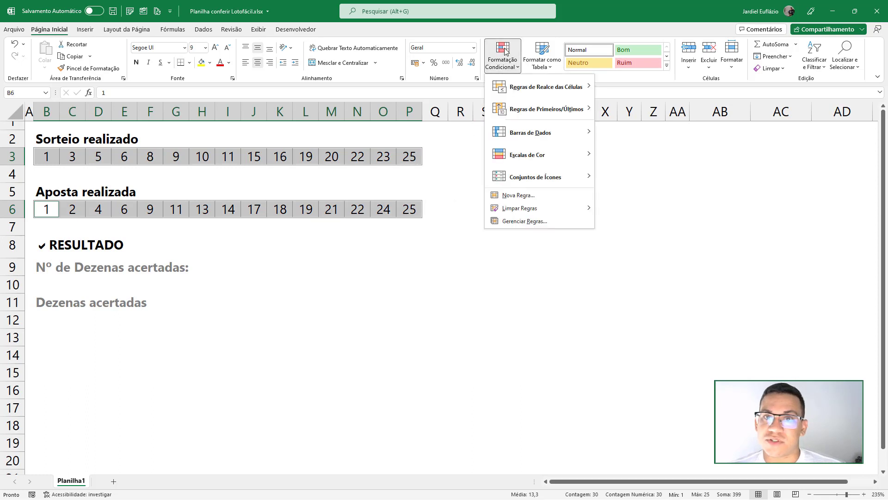
Step: Add a duplicate-values rule that fills numbers shared by draw and bet green
left_click(523, 195)
left_click(509, 210)
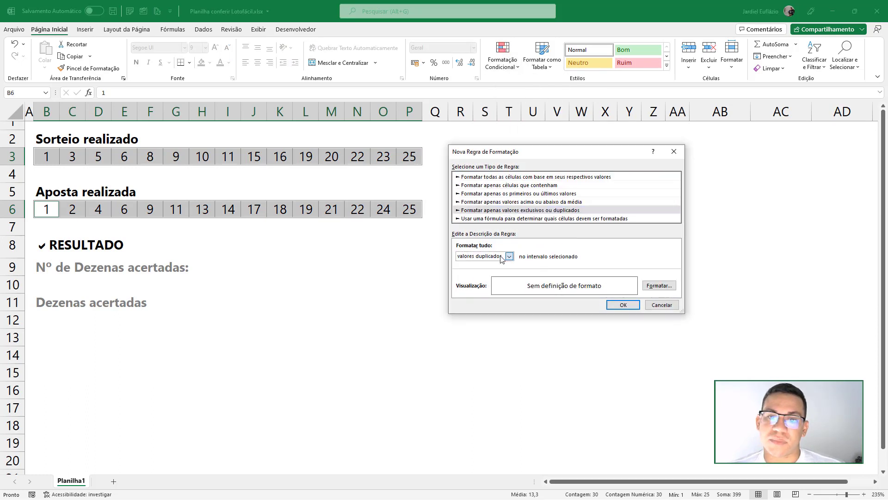
left_click(660, 286)
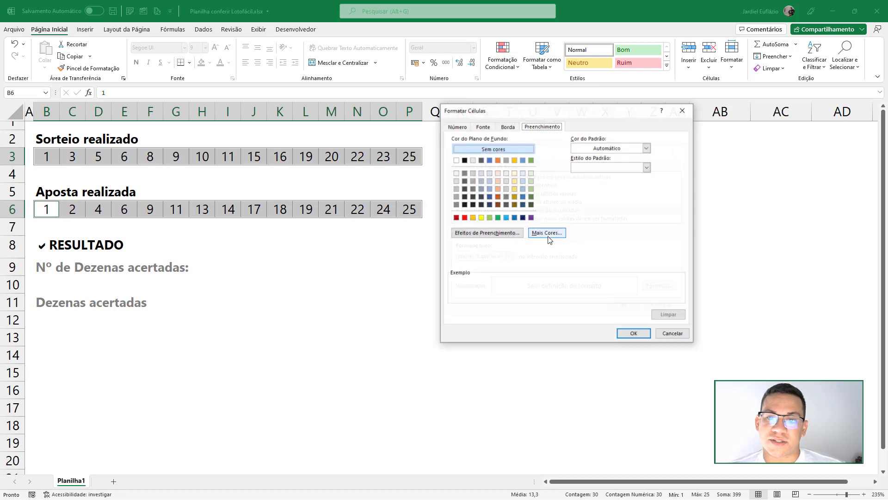
left_click(499, 218)
left_click(633, 334)
left_click(620, 301)
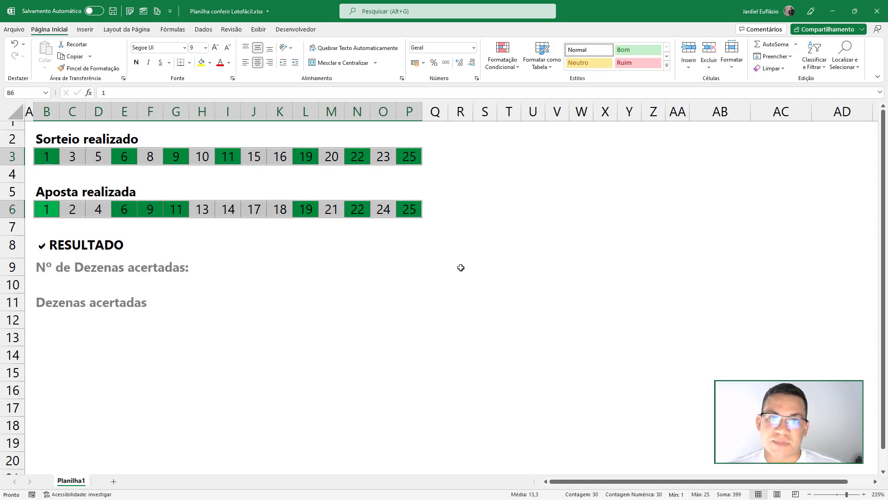
Step: Clear the green highlight rules from the draw row B3:P3
mouse_move(56, 157)
left_mouse_down()
mouse_move(432, 155)
mouse_move(419, 154)
left_mouse_up()
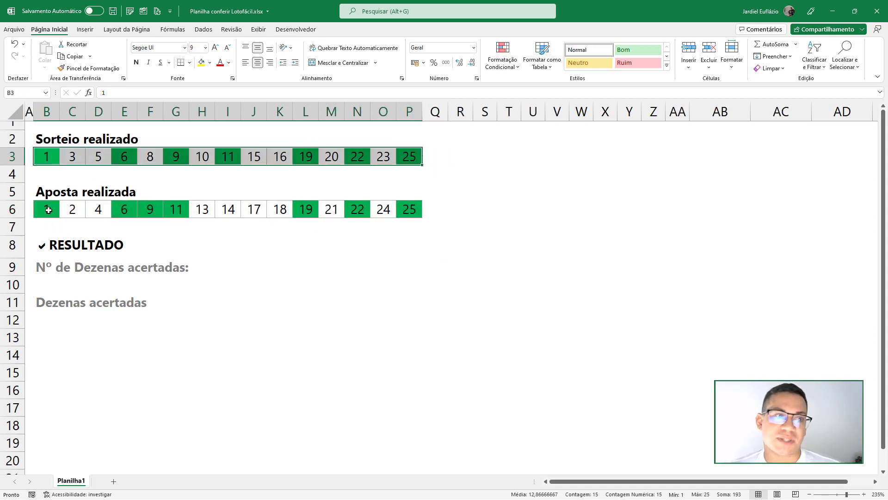
left_click_drag(45, 206, 406, 209)
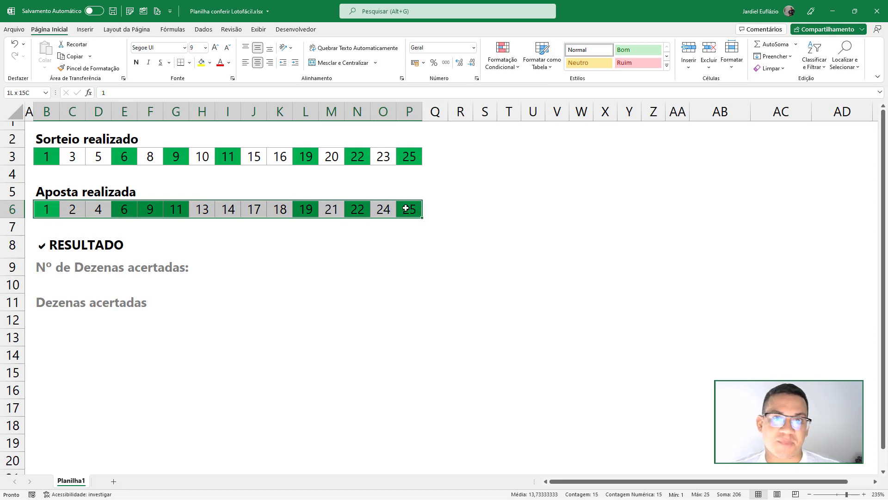
left_click_drag(45, 159, 410, 156)
left_click(502, 56)
mouse_move(520, 208)
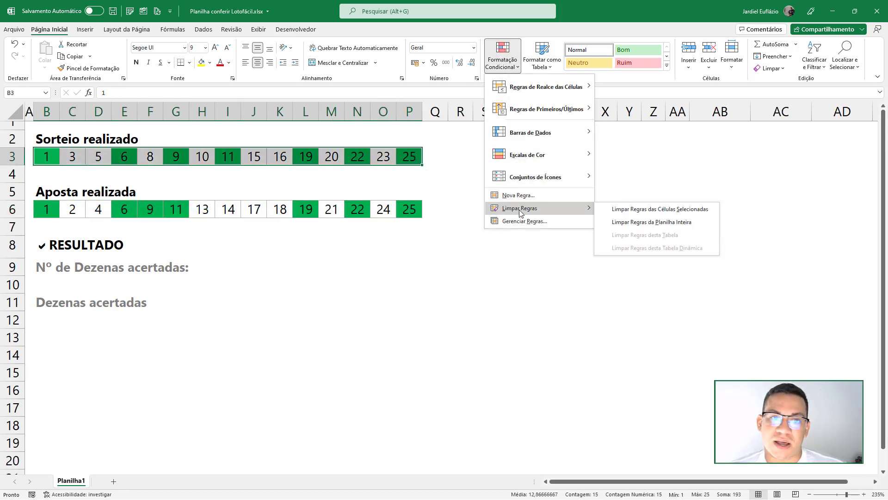
left_click(622, 211)
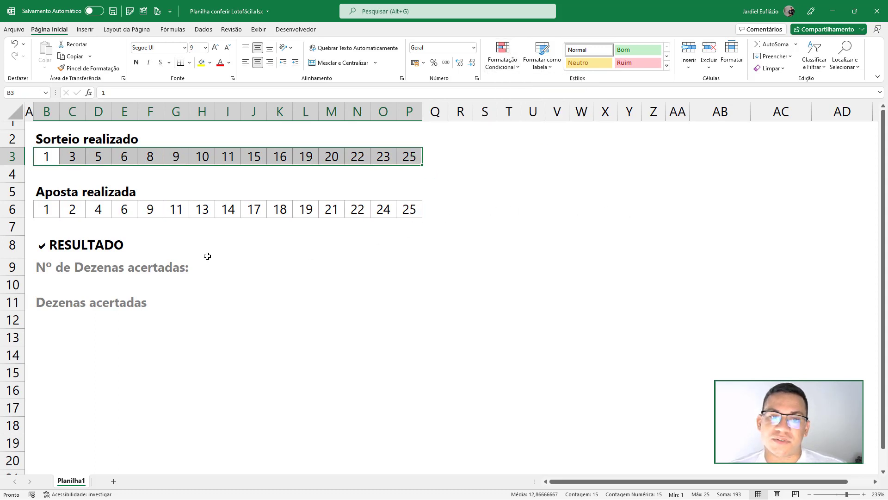
Step: Delete the remaining highlight rule on the bet row in Gerenciar Regras
left_click(52, 215)
left_click(503, 55)
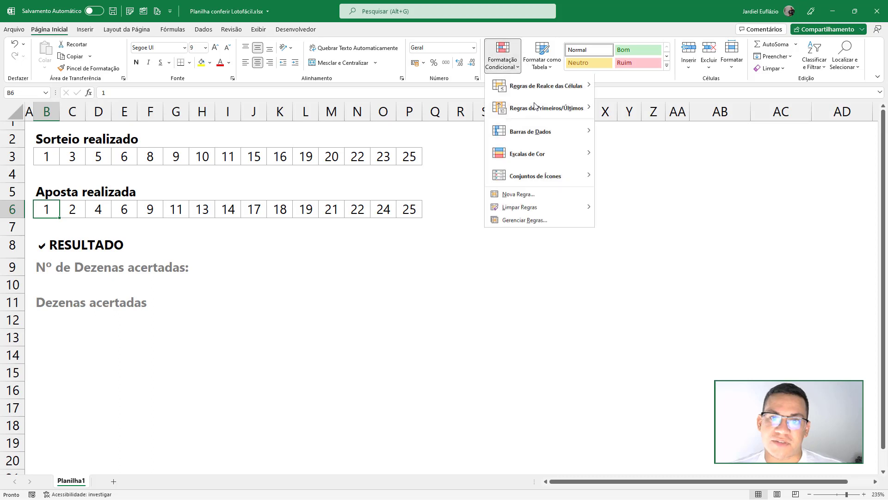
left_click(532, 220)
left_click(530, 196)
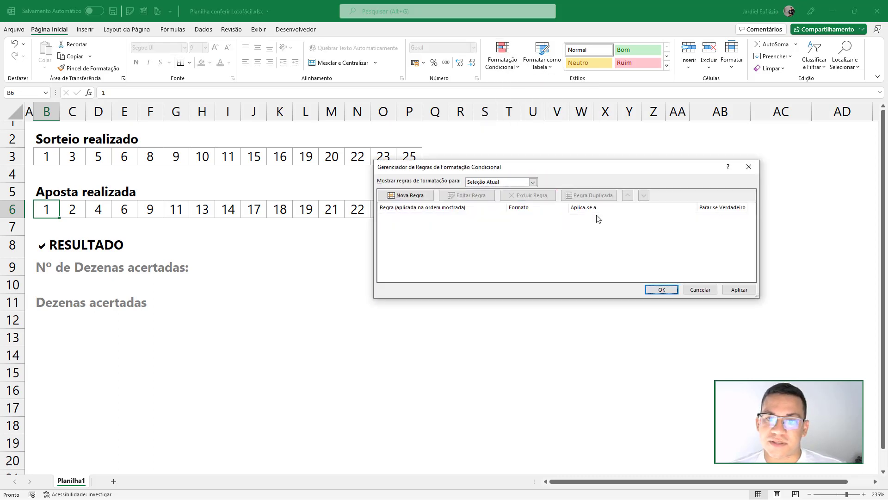
left_click(739, 289)
left_click(671, 289)
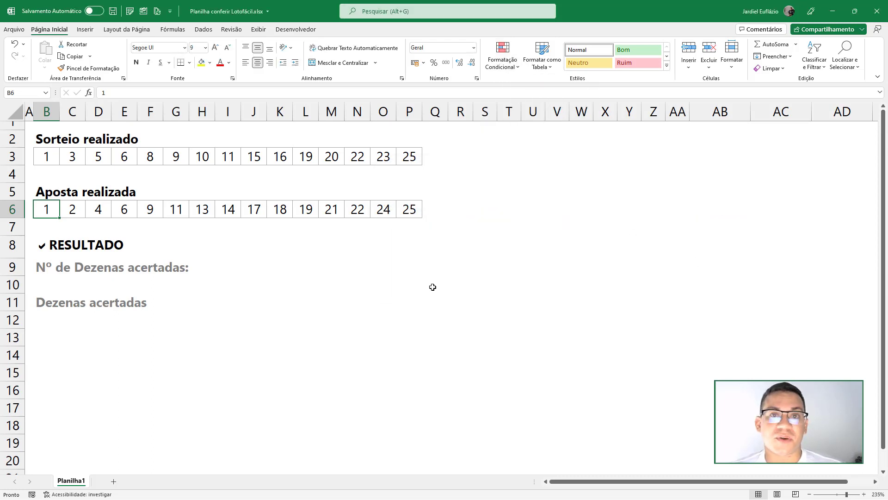
Step: Start a new formula-based conditional formatting rule for bet row B6:P6
left_click_drag(43, 205, 409, 205)
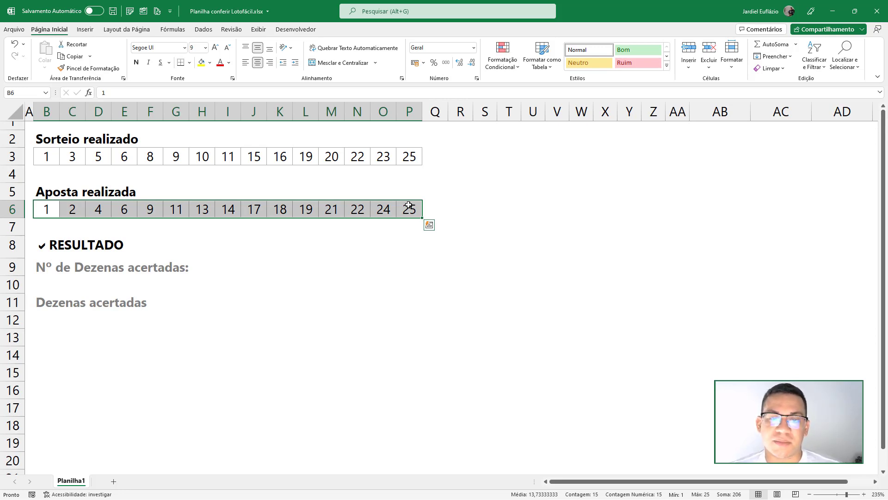
left_click(502, 54)
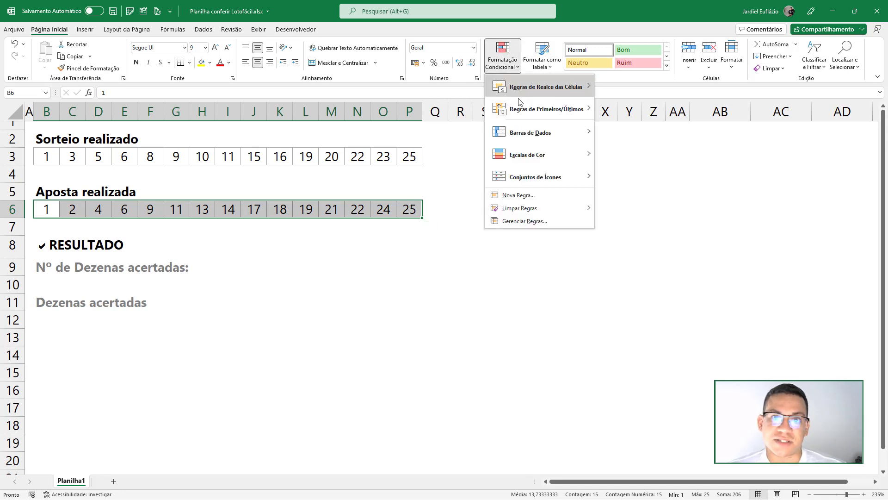
left_click(538, 194)
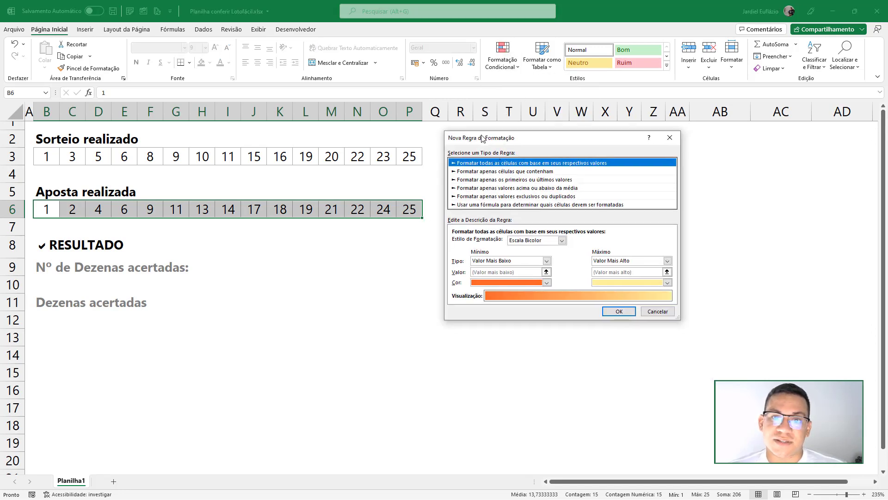
left_click_drag(484, 139, 476, 132)
left_click(477, 198)
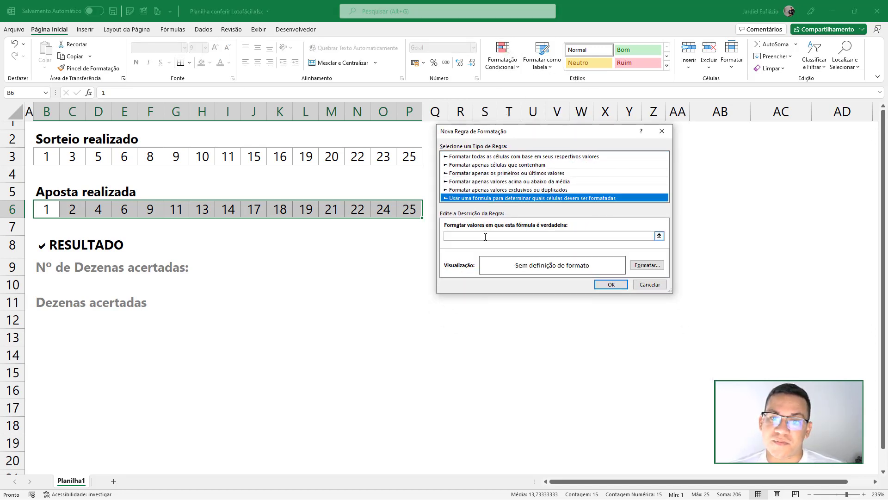
Step: Begin the rule formula as =CORRESP(B$6; with the reference locked to row 6
left_click(505, 234)
type("=co")
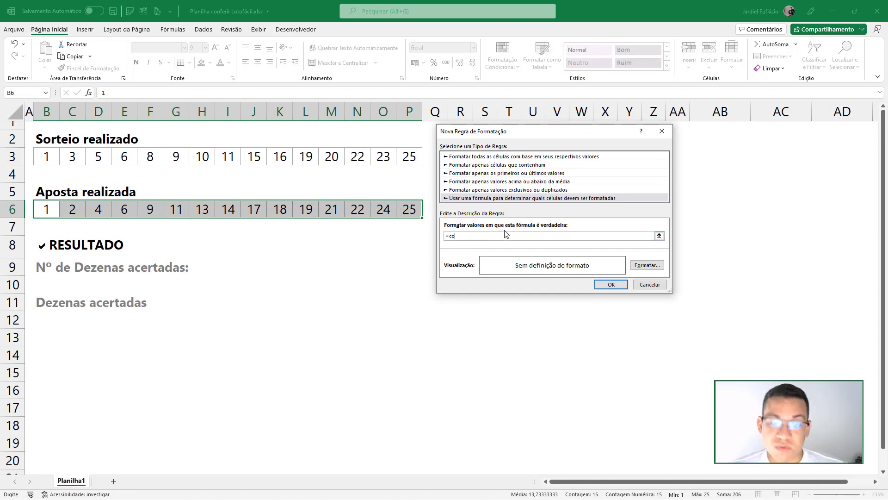
type("ORRESP(")
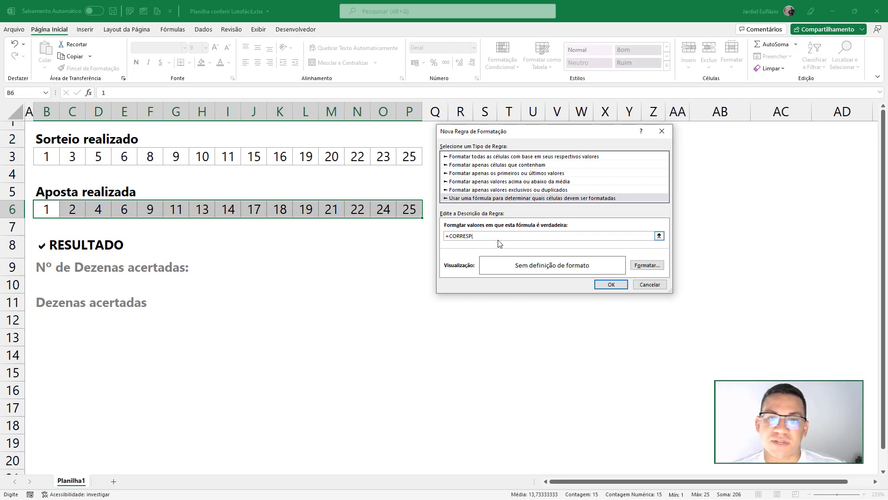
left_click(47, 210)
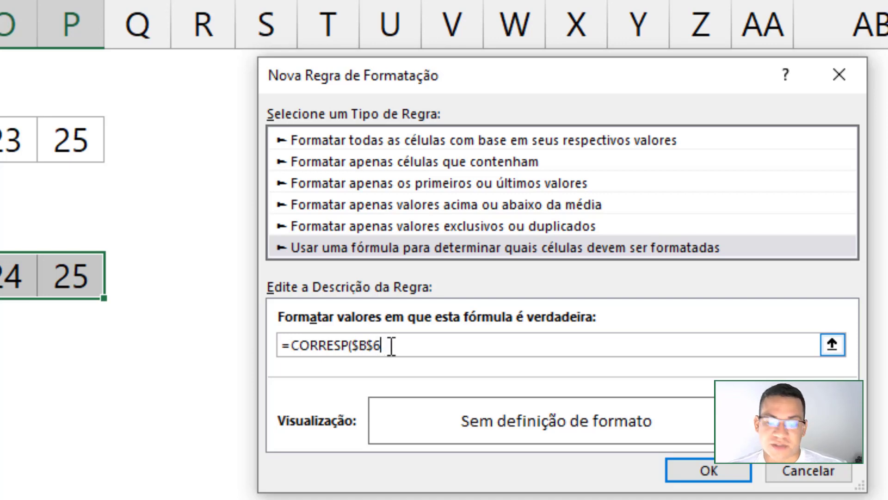
key("F4")
key("F4")
key("F4")
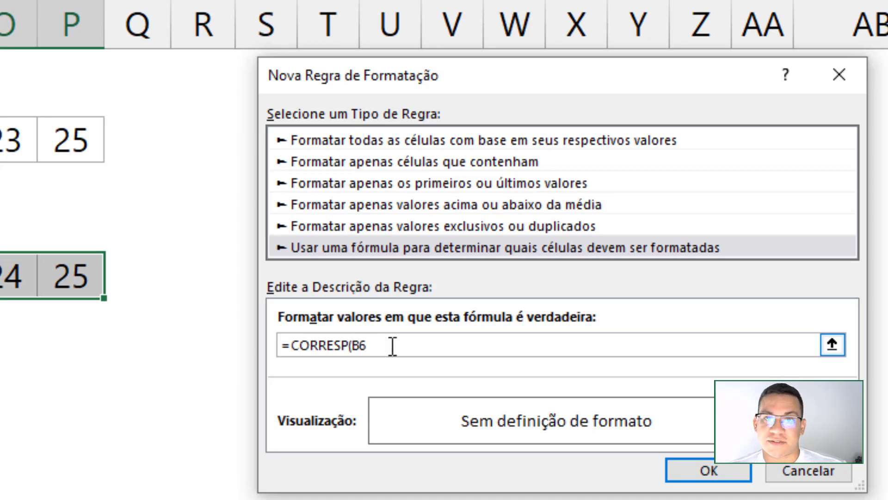
key("F4")
key("F4")
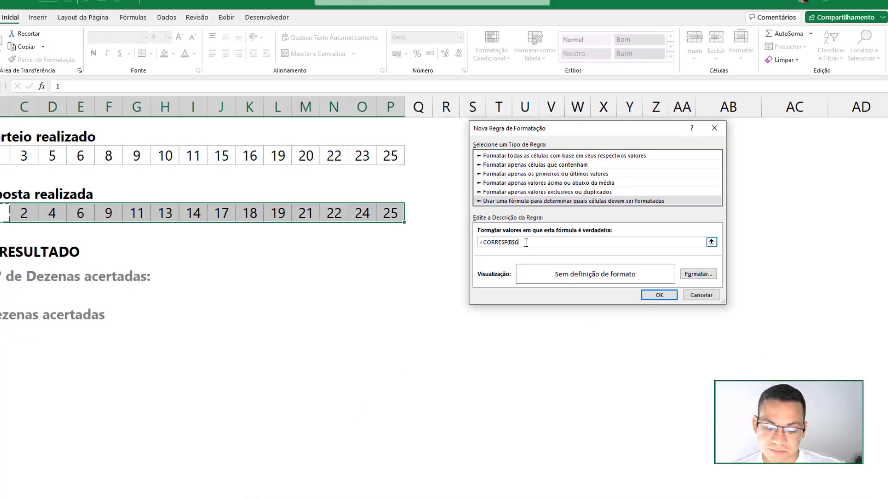
type(";")
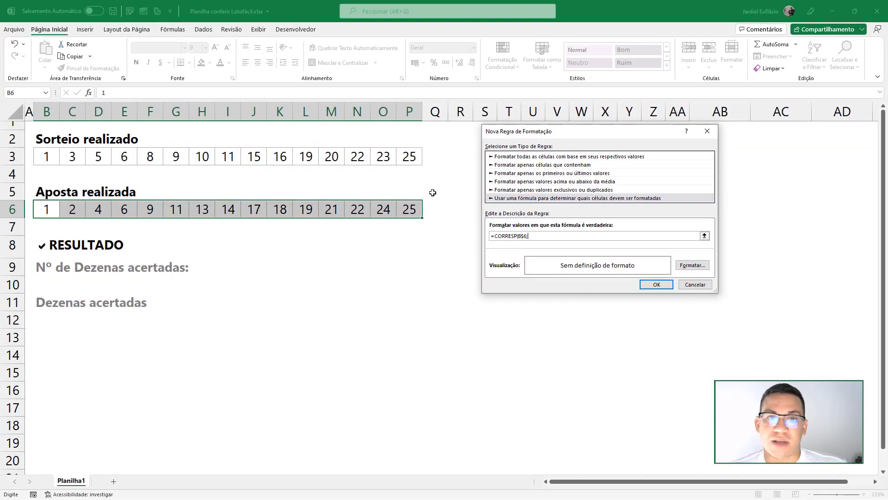
Step: Complete the formula =CORRESP(B$6;$B$3:$P$3;0) and bring up the rule's cell formatting
left_click(45, 156)
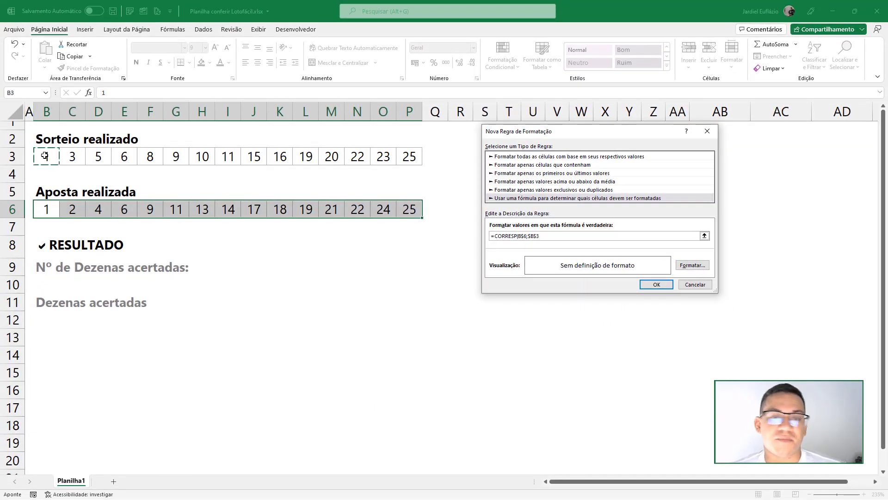
left_click_drag(45, 156, 409, 156)
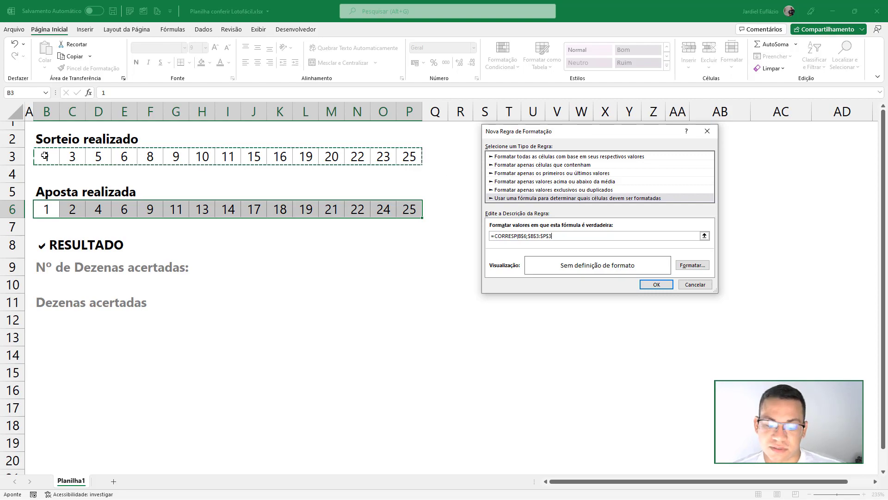
type(";")
type("0")
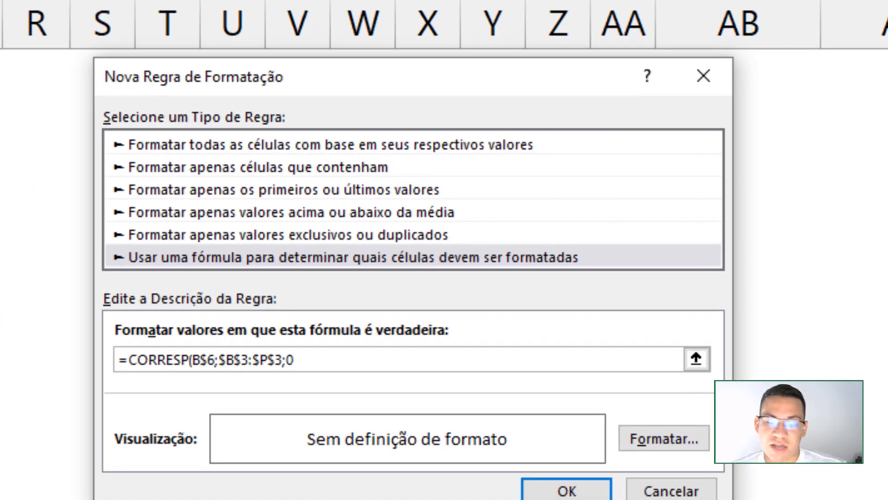
type(")")
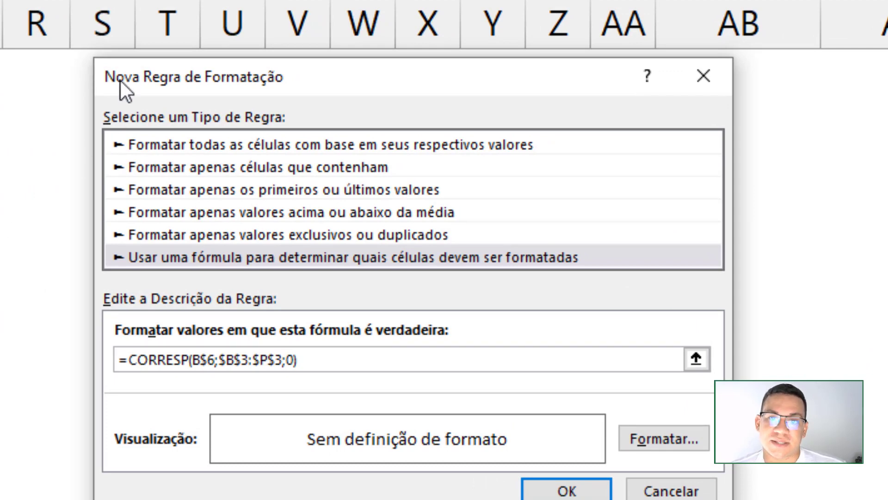
left_click_drag(120, 81, 64, 82)
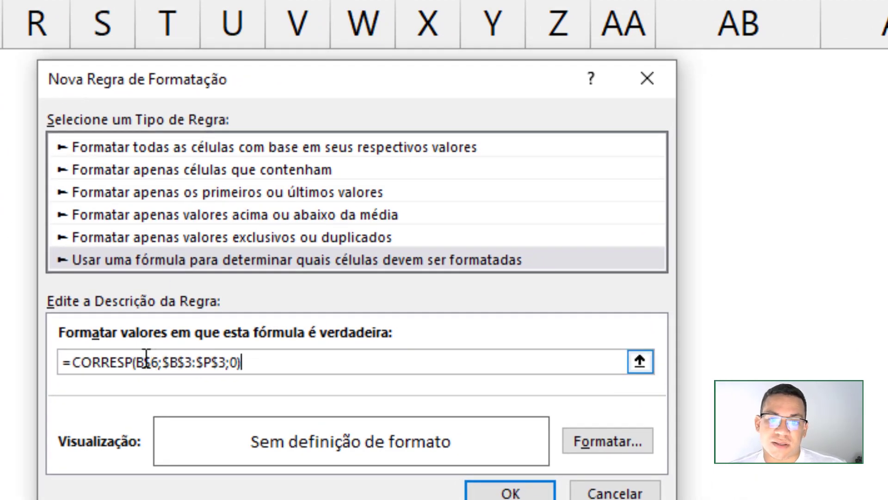
left_click_drag(136, 361, 159, 361)
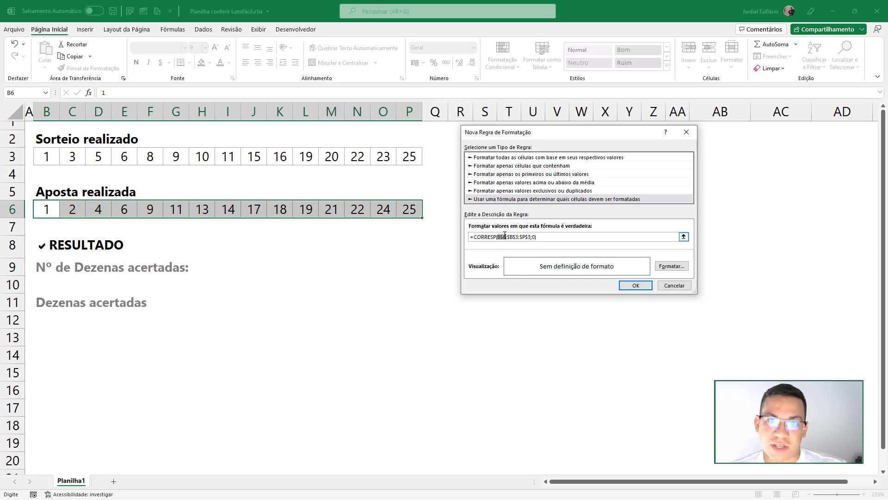
left_click(575, 235)
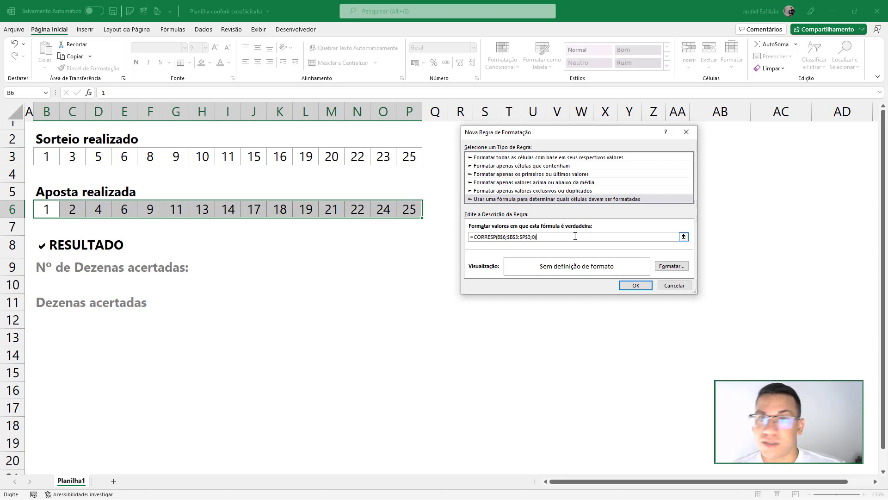
left_click(671, 266)
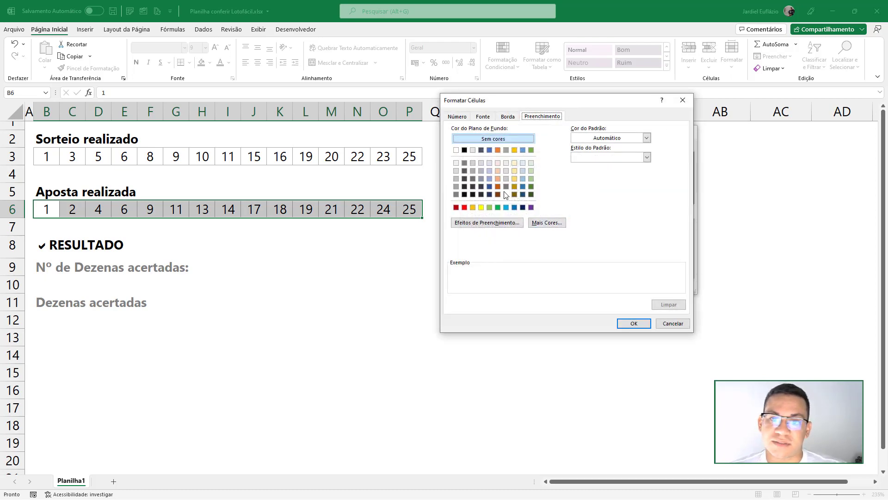
Step: Format drawn bet numbers with green fill and bold white text, and apply the rule
left_click(497, 207)
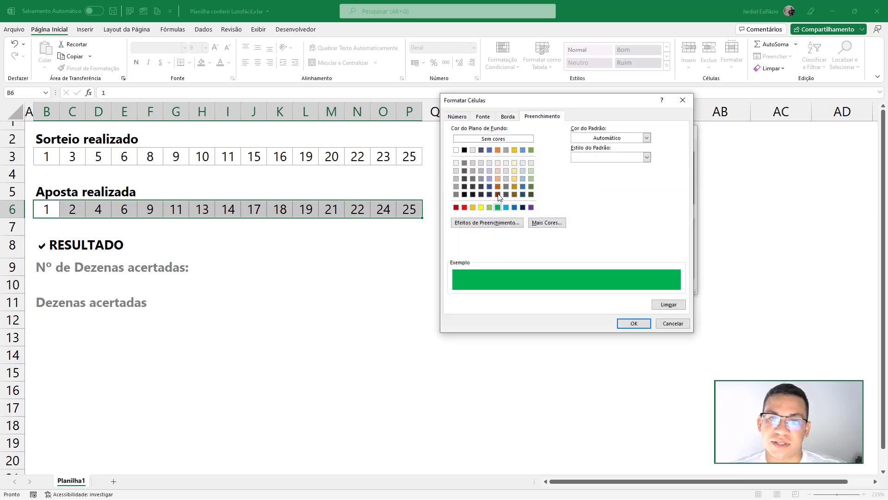
left_click(488, 117)
left_click(593, 159)
left_click(631, 194)
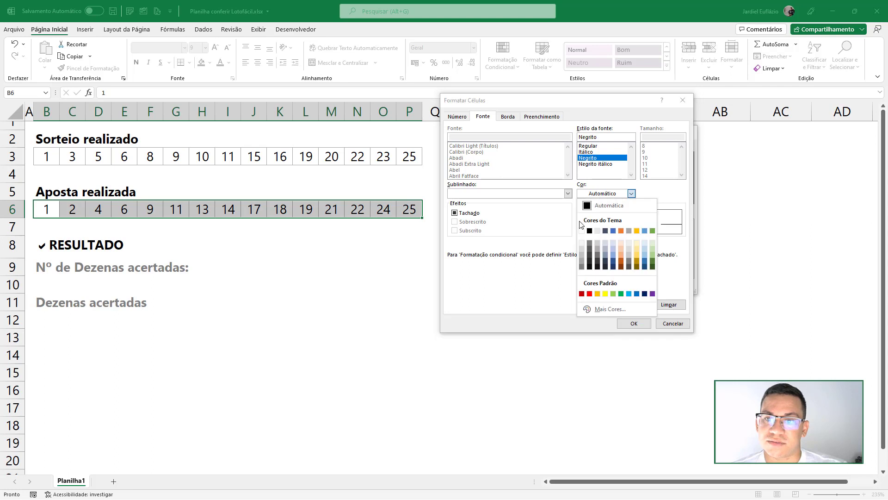
left_click(582, 231)
left_click(633, 322)
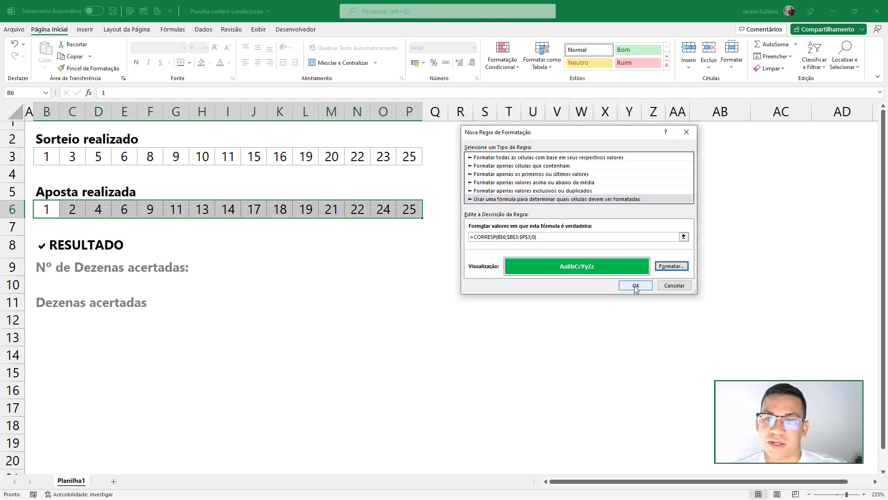
left_click(634, 284)
left_click(452, 287)
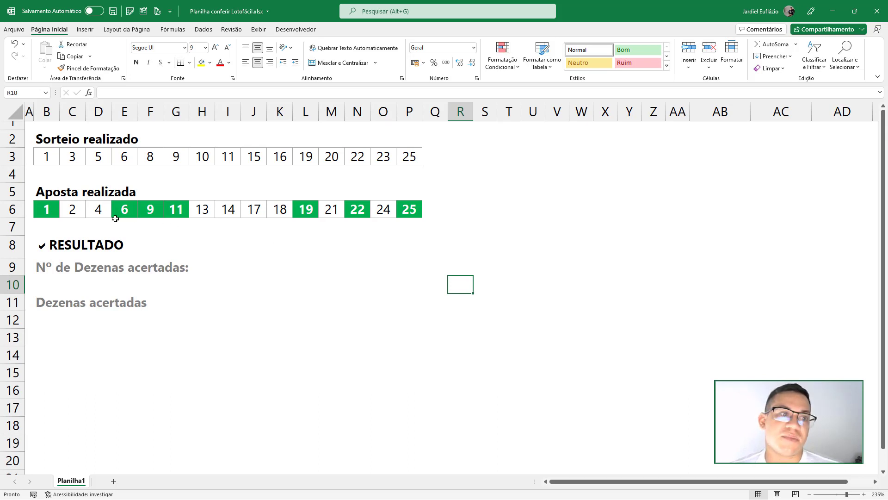
Step: Change bet entries C6 to 3, I6 to 16 and O6 to 23
left_click(76, 210)
type("3")
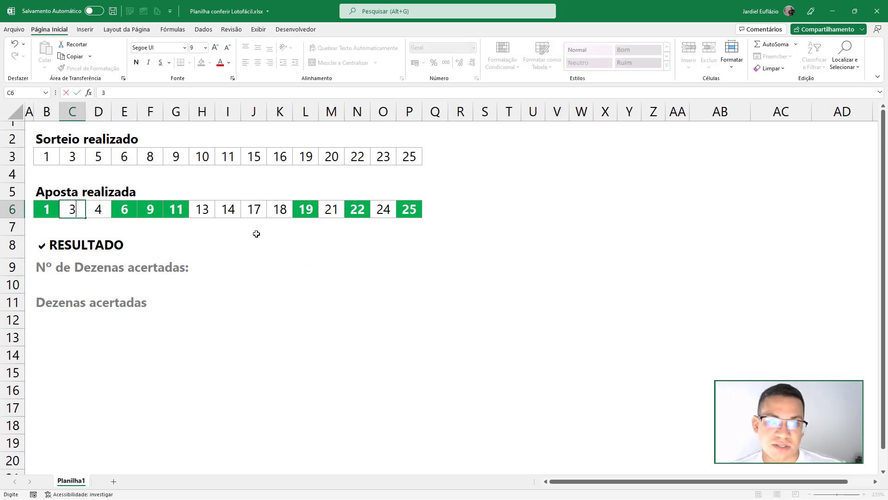
left_click(255, 234)
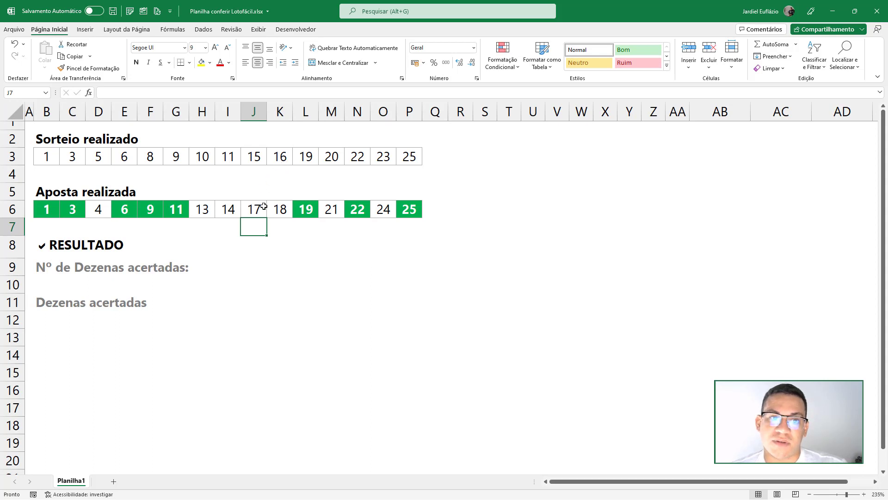
left_click(281, 157)
left_click(231, 211)
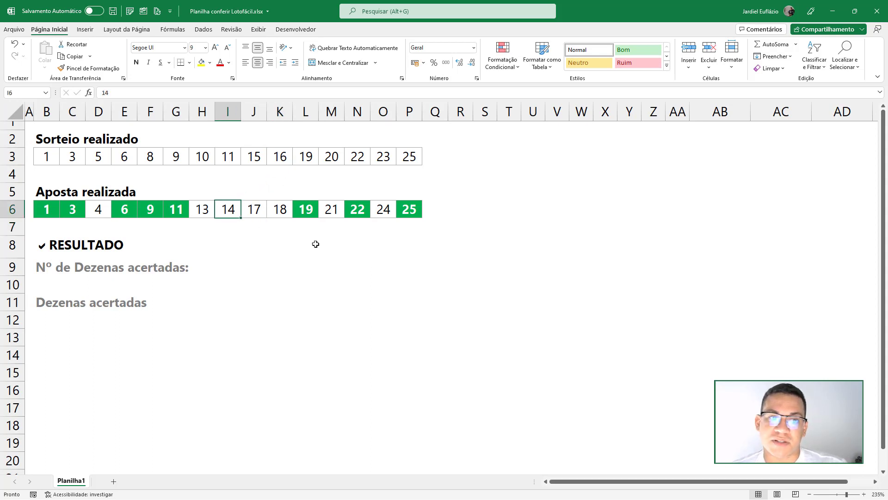
type("16")
left_click(320, 254)
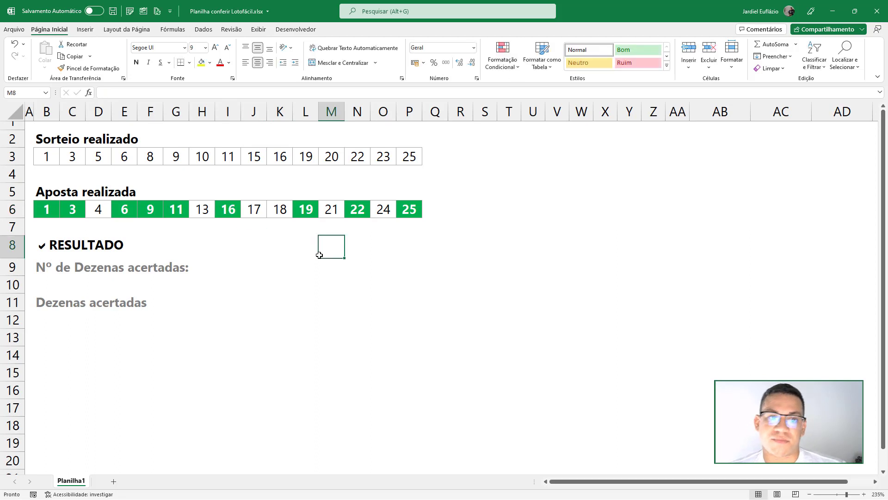
left_click(336, 212)
left_click(387, 214)
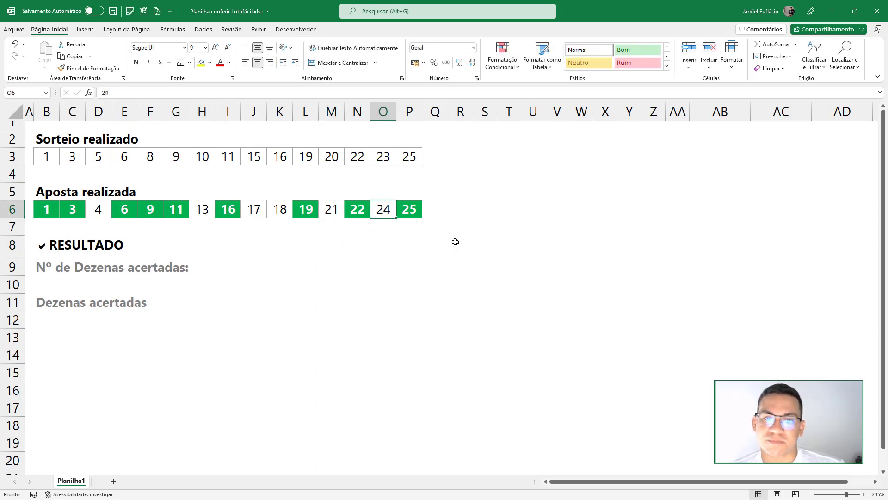
type("23")
key("Return")
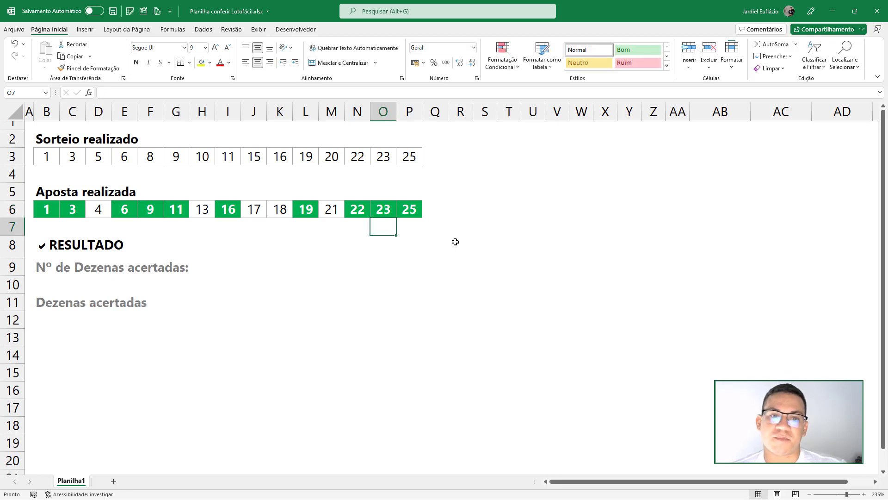
Step: Review the highlighted bet row and select I9 for the hit count
left_click(406, 206)
left_click_drag(371, 207, 361, 209)
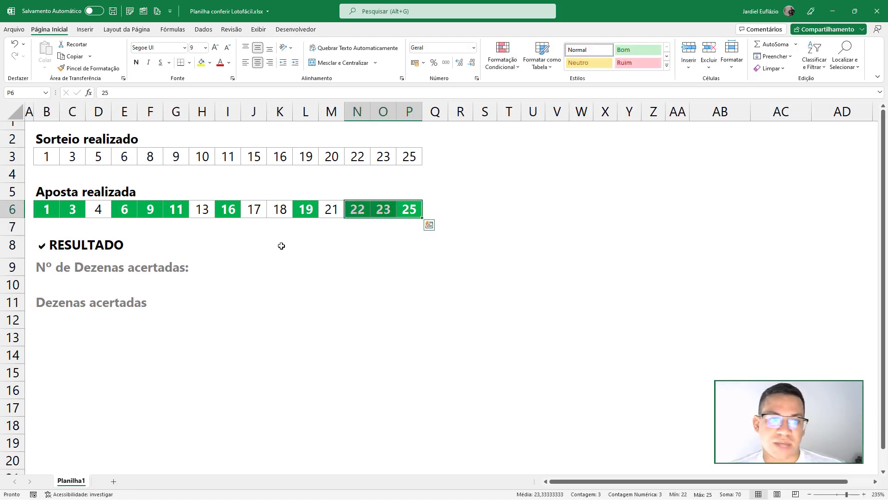
left_click(106, 213)
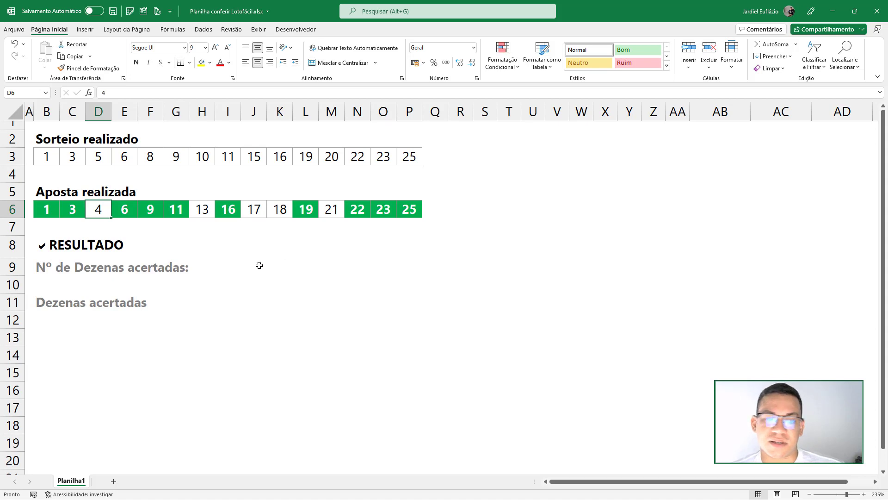
left_click(224, 268)
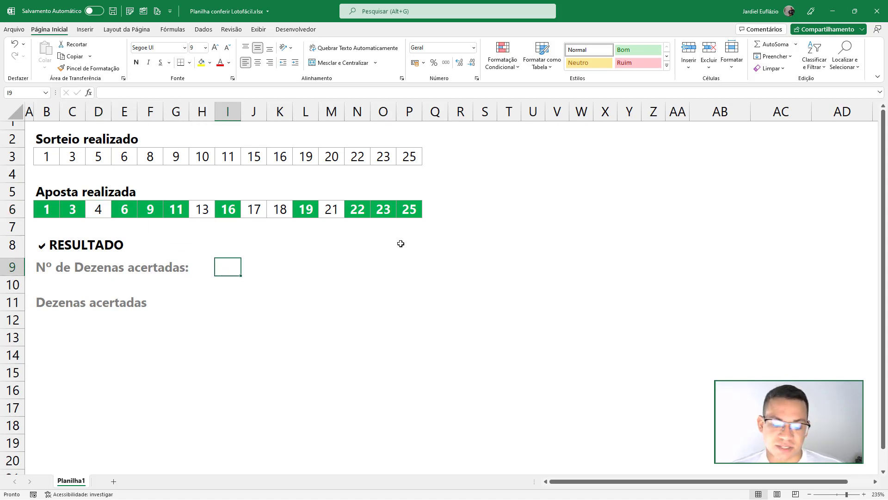
Step: Enter =CONT.SE(B3:P3;B6) in I9 to count whether the first bet number was drawn
type("=CONT")
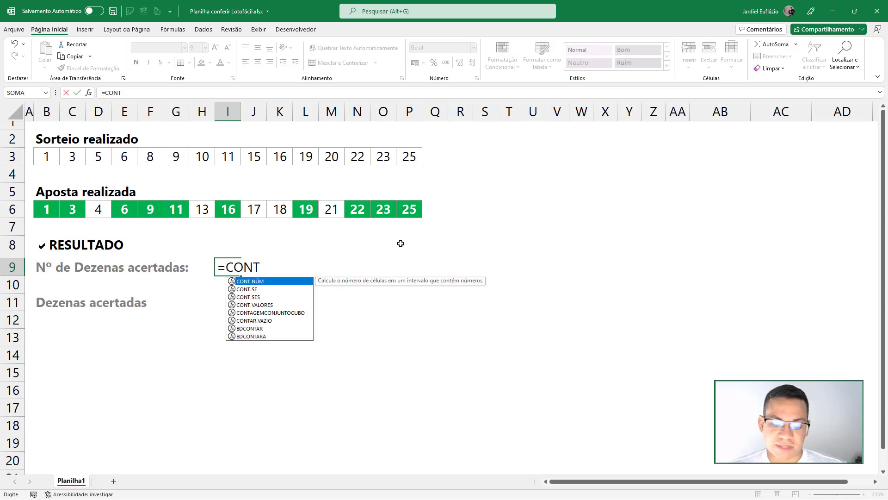
type(".SE(")
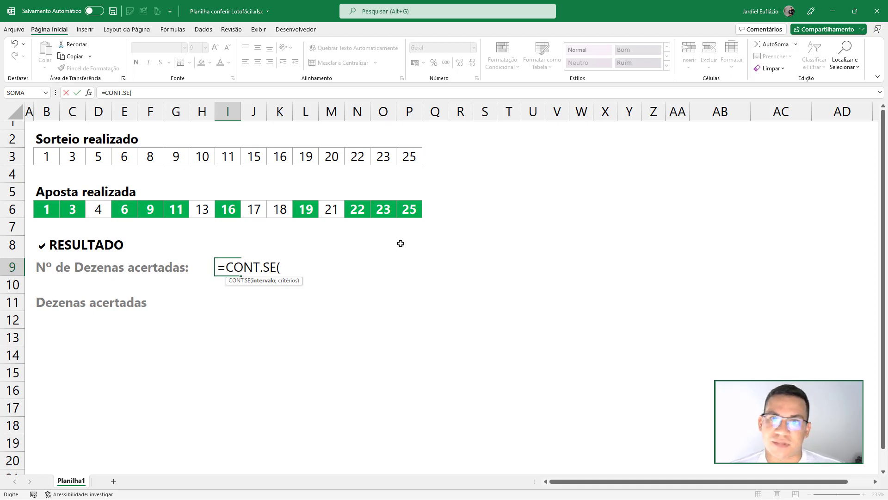
left_click(57, 157)
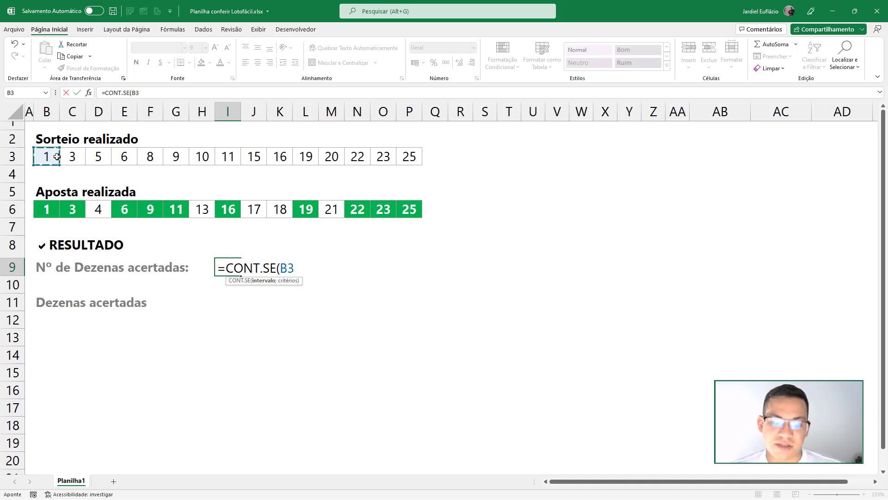
key("ctrl+shift+Right")
type(":P3;")
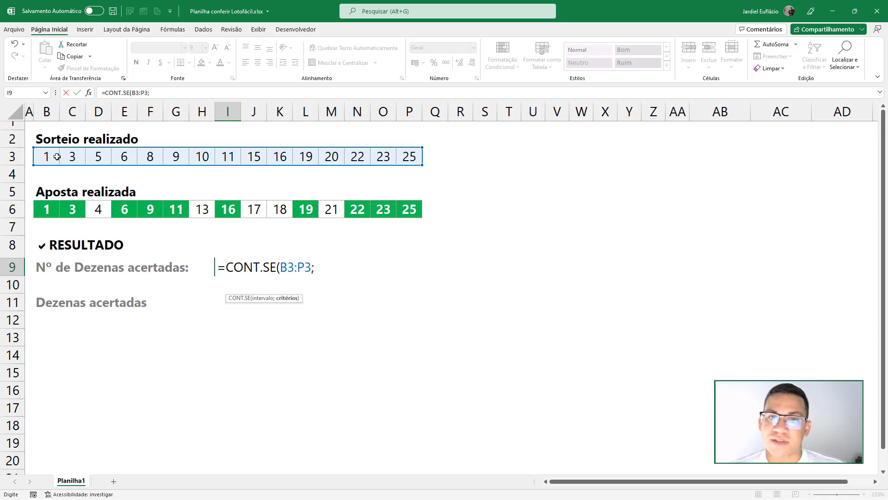
left_click(48, 210)
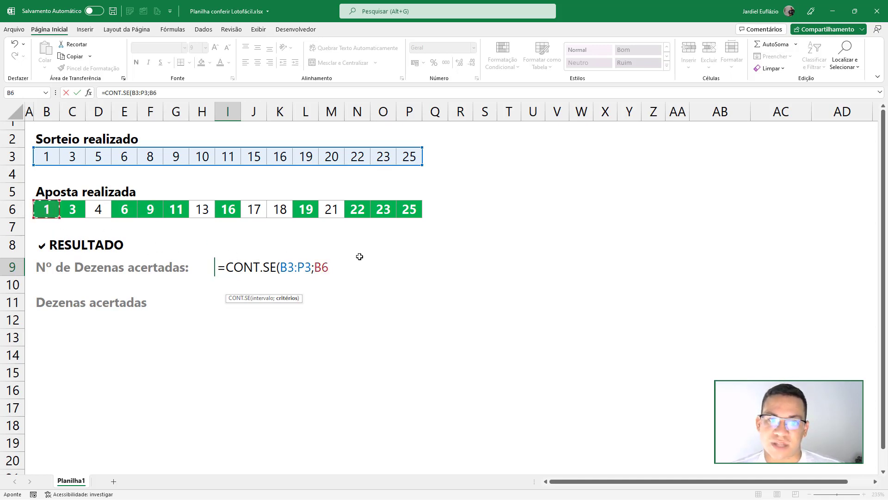
key("Return")
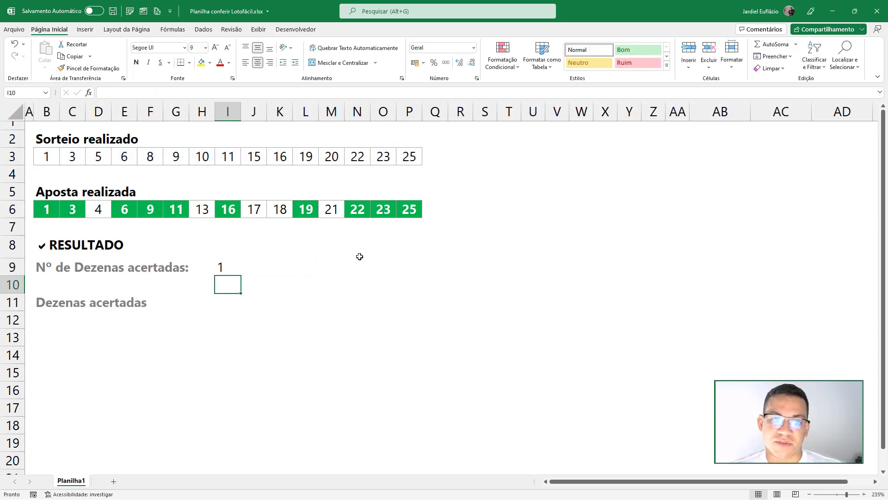
Step: Move the count formula from I9 to B7 and copy it across B7:D7
left_click(227, 272)
left_click_drag(223, 274, 52, 228)
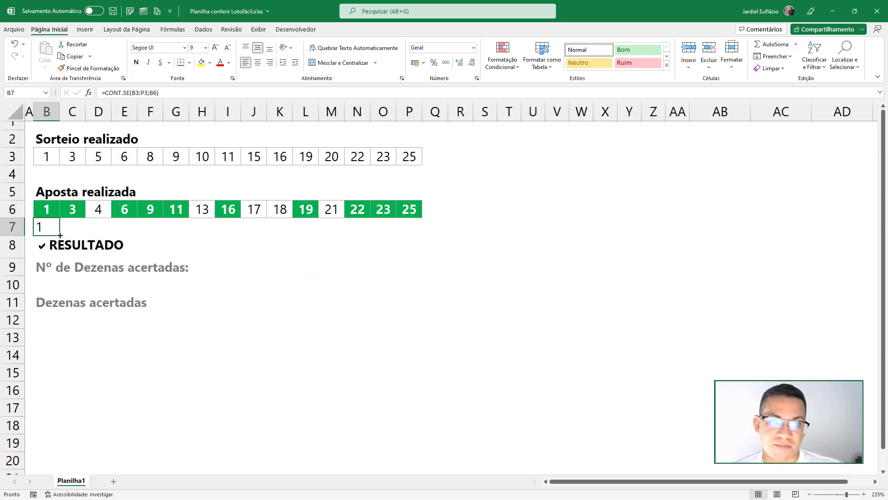
left_click_drag(60, 236, 126, 235)
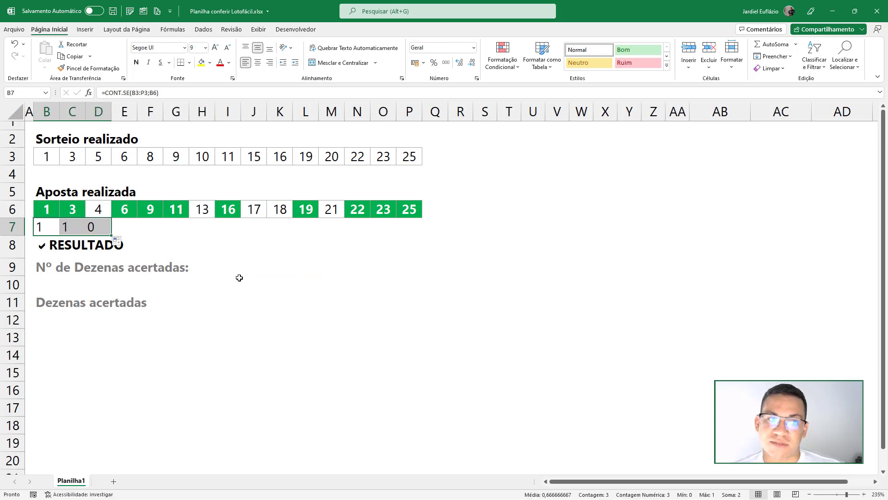
left_click(73, 226)
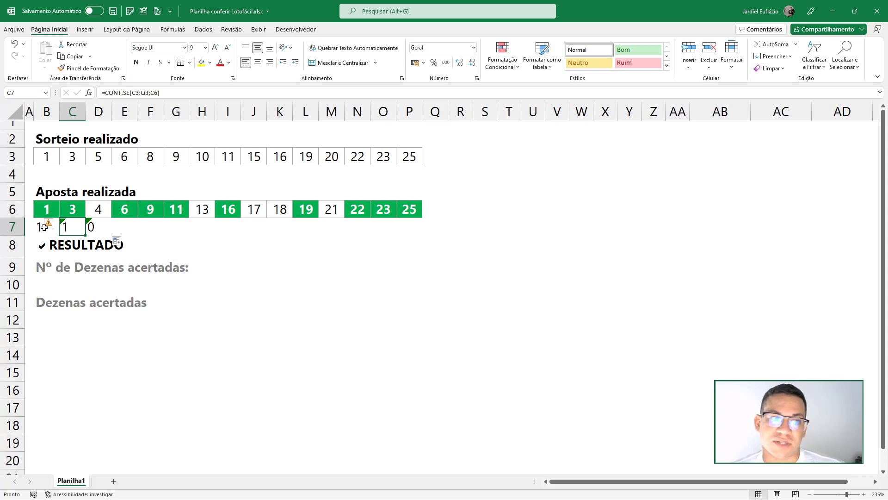
double_click(65, 229)
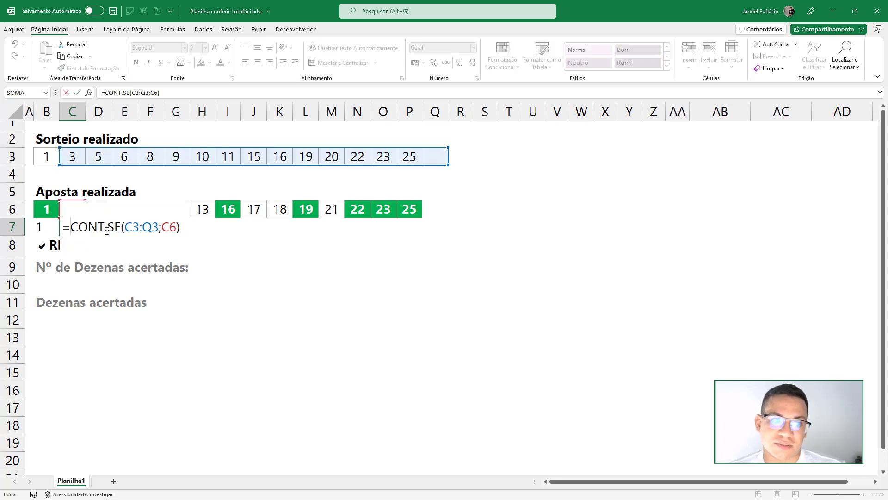
key("Escape")
Step: Lock B7's draw range to $B$3:$P$3, refill B7:D7, and undo the fill to P7
double_click(43, 227)
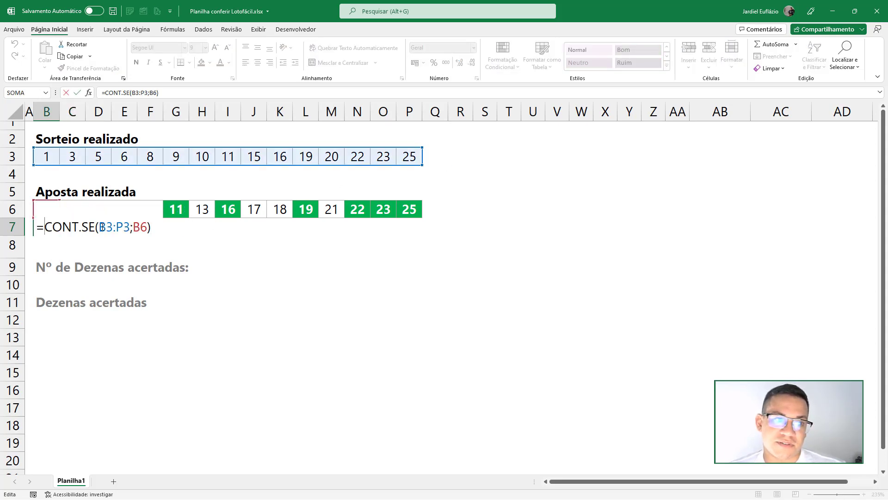
left_click_drag(99, 226, 130, 227)
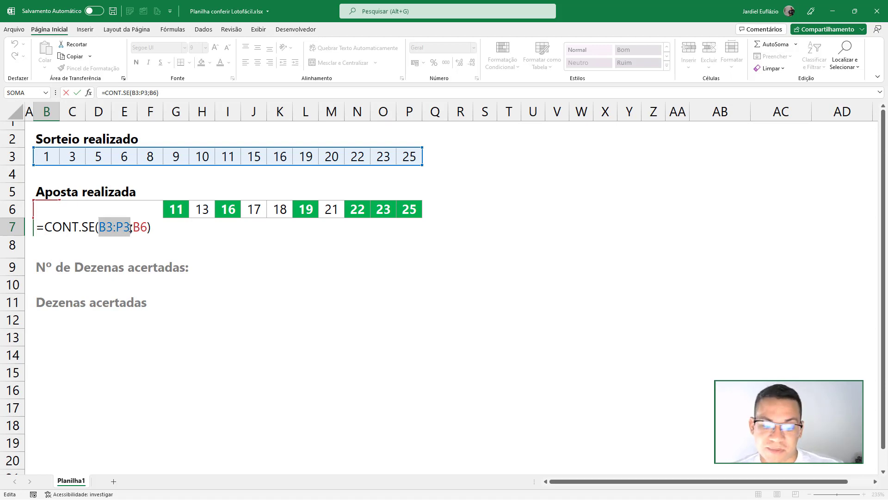
key("F4")
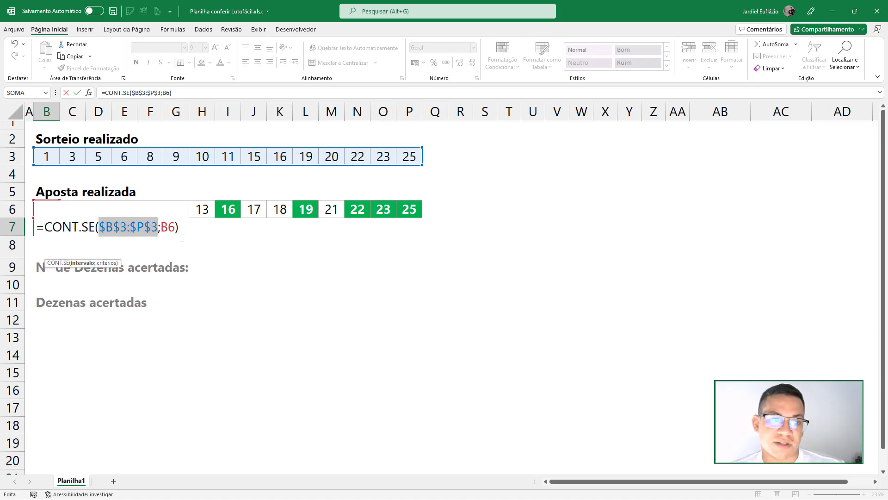
key("ctrl+Return")
left_click_drag(60, 235, 109, 229)
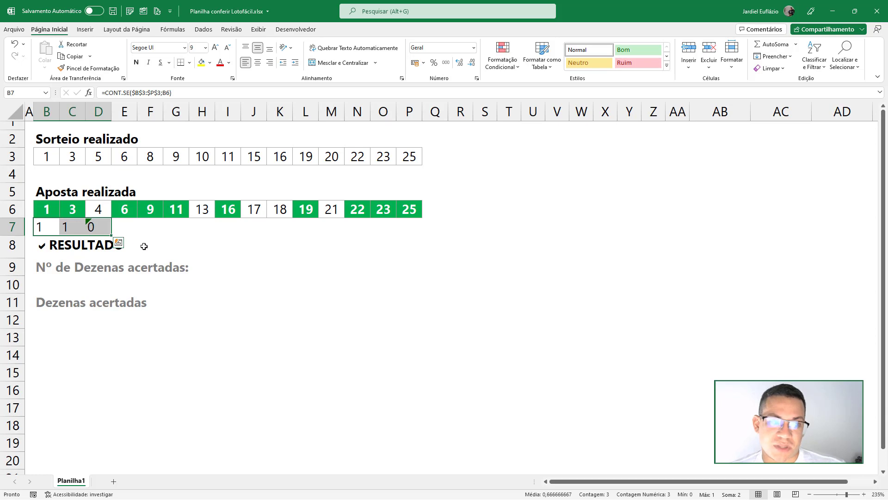
left_click(99, 227)
key("F2")
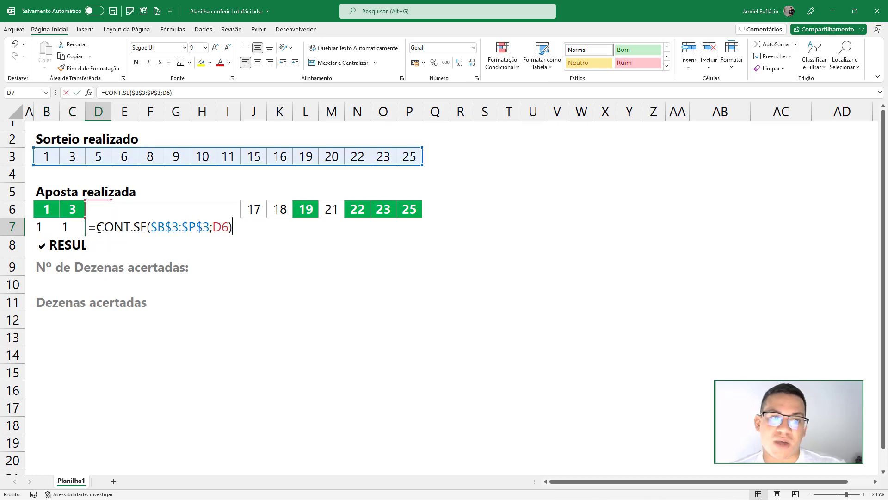
left_click(99, 227)
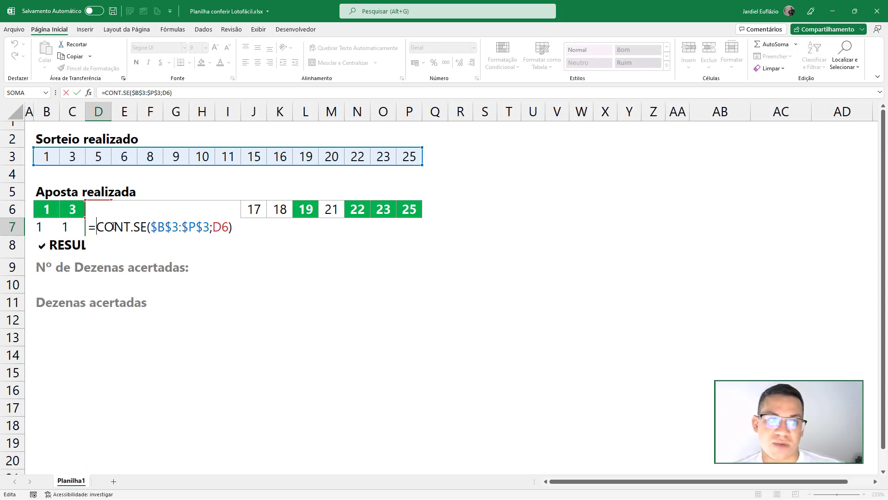
key("ctrl+Return")
mouse_move(113, 235)
left_mouse_down()
mouse_move(415, 234)
mouse_move(41, 227)
left_mouse_up()
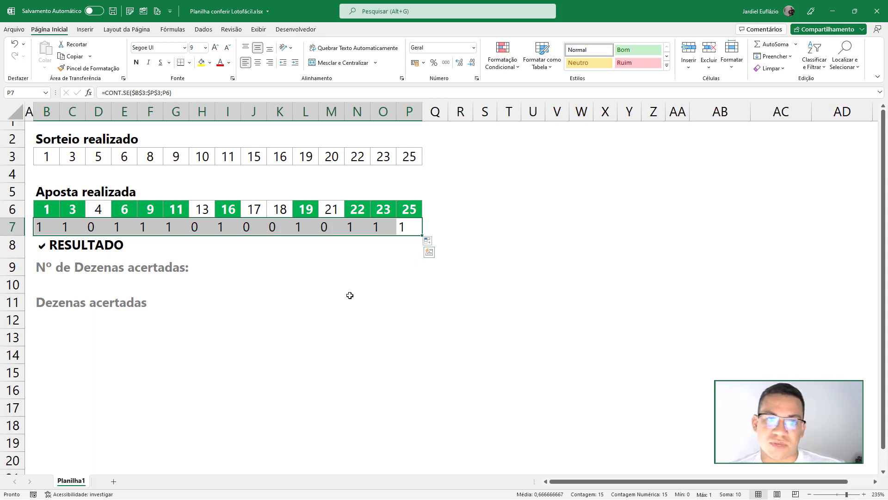
key("ctrl+z")
Step: Undo the row 7 fills, move the formula back to I9, and widen its criteria to B6:P6
key("ctrl+z")
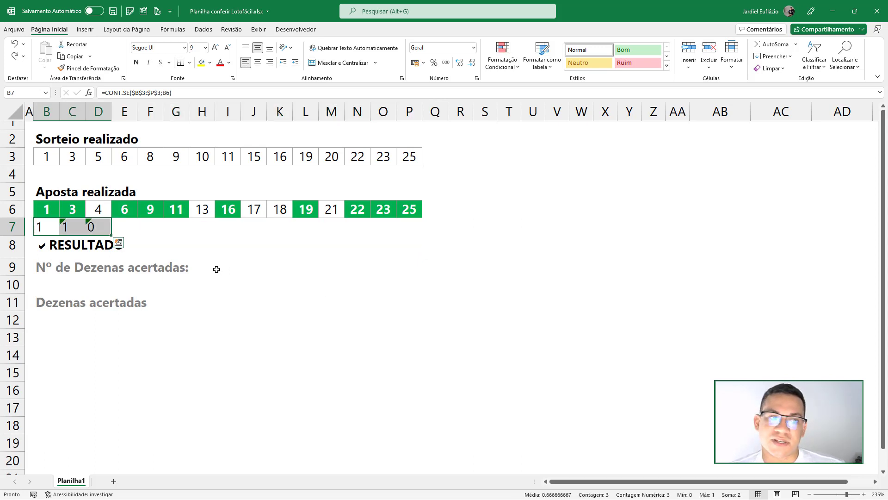
key("ctrl+z")
key("ctrl+z")
key("ctrl+z")
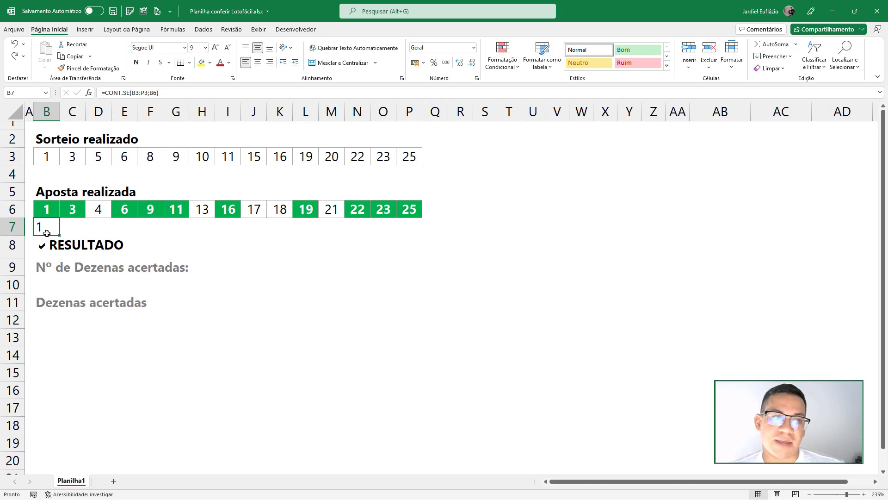
left_click_drag(48, 236, 229, 267)
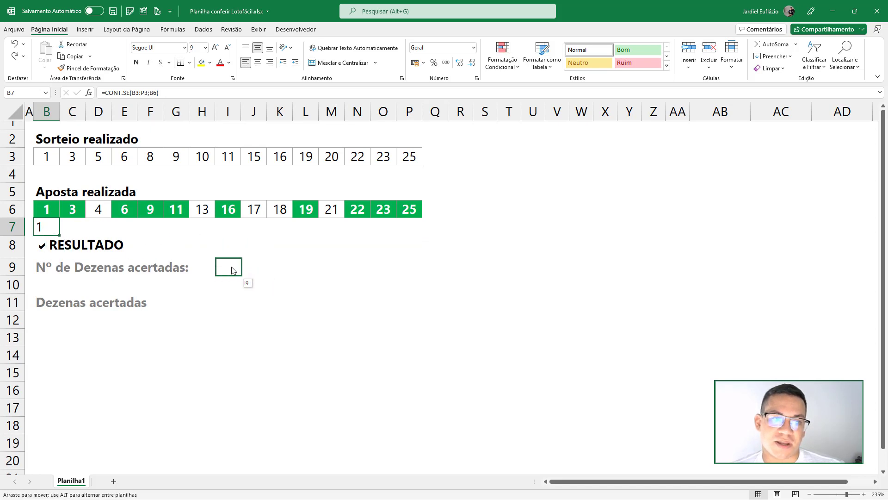
double_click(229, 267)
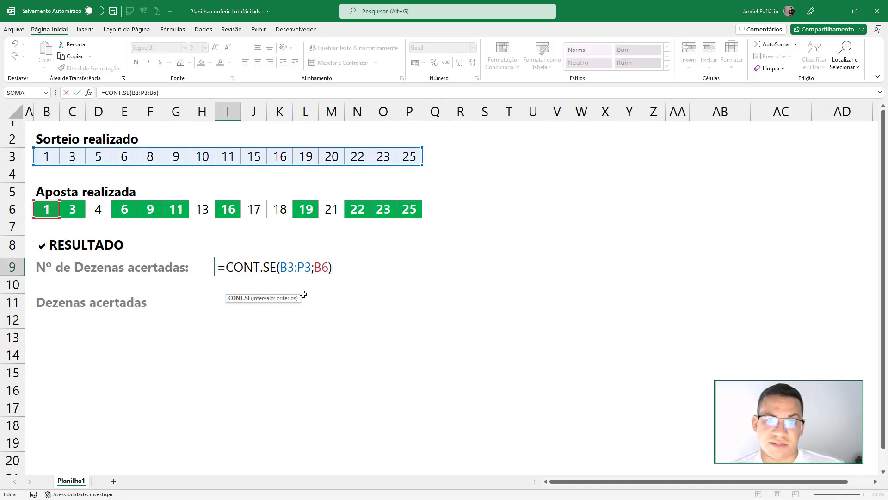
left_click(317, 269)
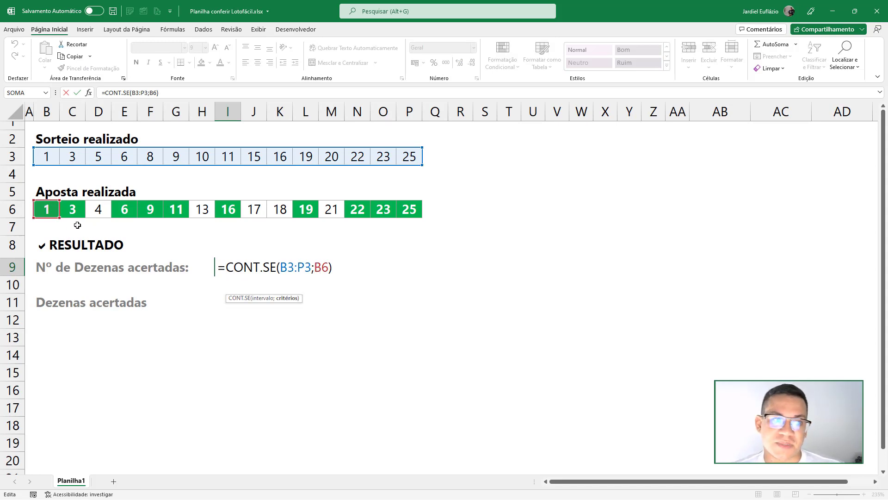
left_click_drag(48, 210, 402, 213)
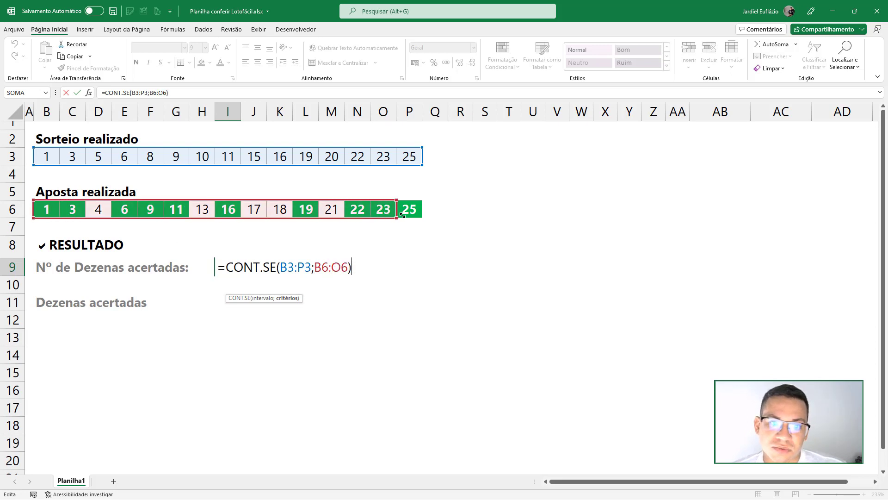
left_click_drag(409, 214, 411, 214)
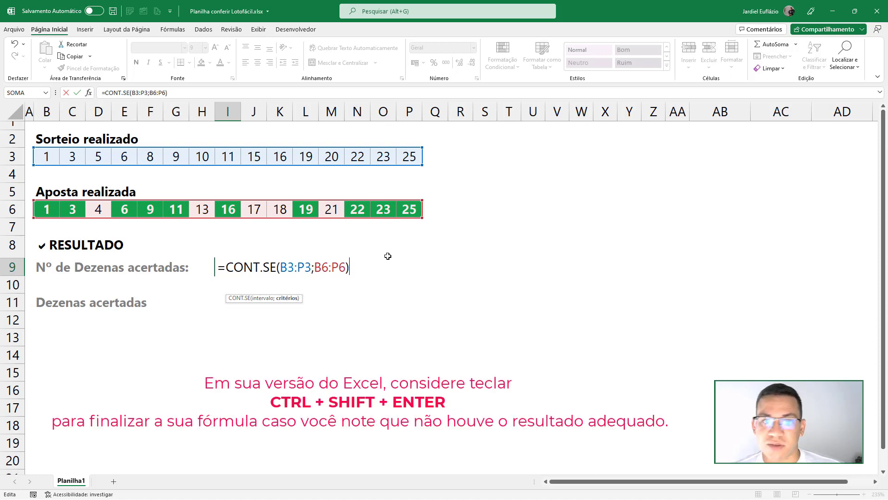
Step: Commit =CONT.SE(B3:P3;B6:P6) in I9 so fifteen 1/0 hit flags spill across I9:W9
key("Return")
left_click_drag(221, 267, 575, 264)
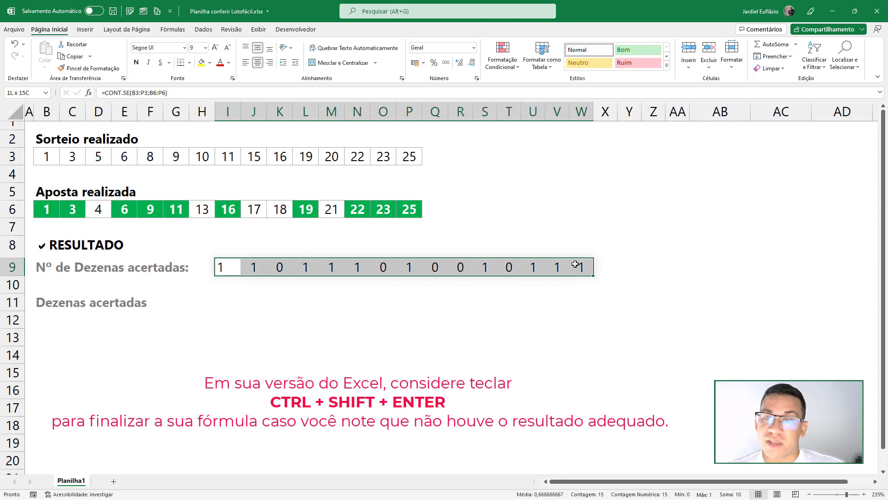
left_click(46, 231)
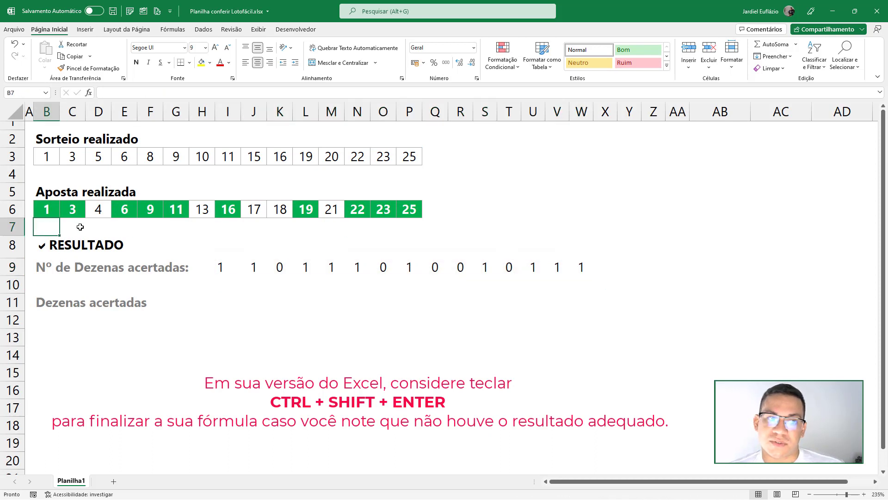
left_click(80, 227)
left_click(126, 227)
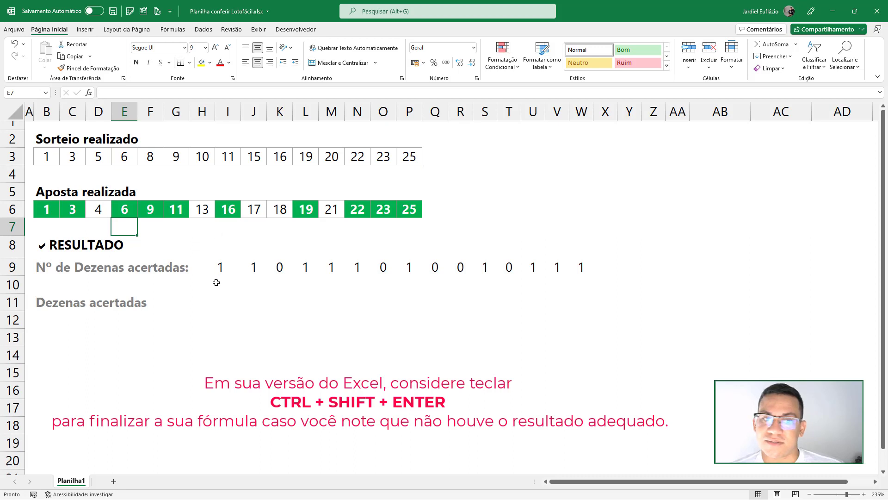
double_click(224, 265)
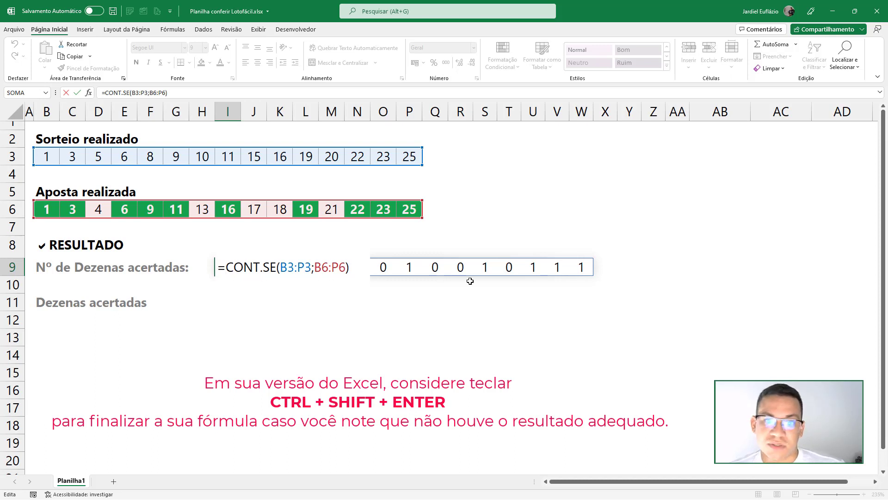
key("Return")
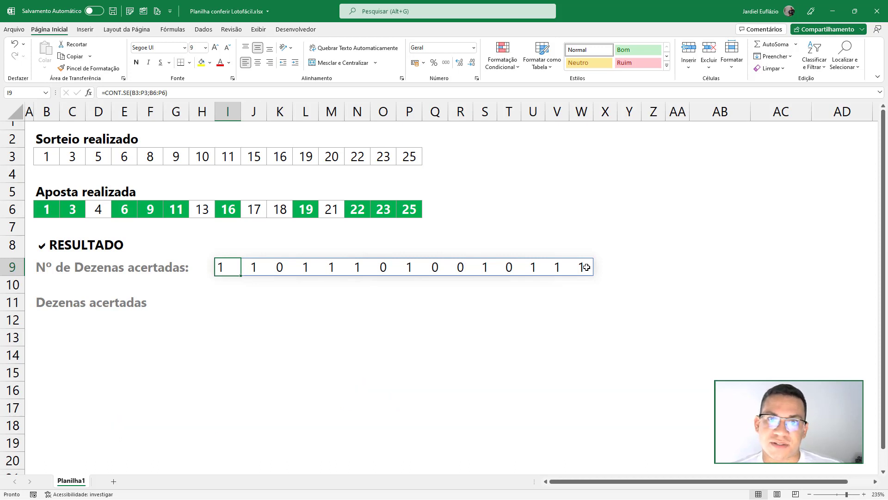
Step: Preview I9's hit array with F9, then wrap it as =SOMA(CONT.SE(B3:P3;B6:P6)) for 10 hits
double_click(234, 267)
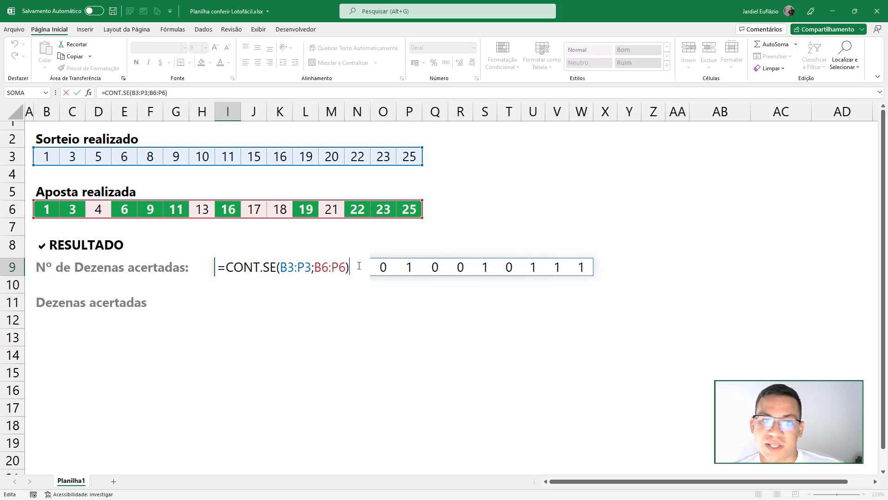
key("F9")
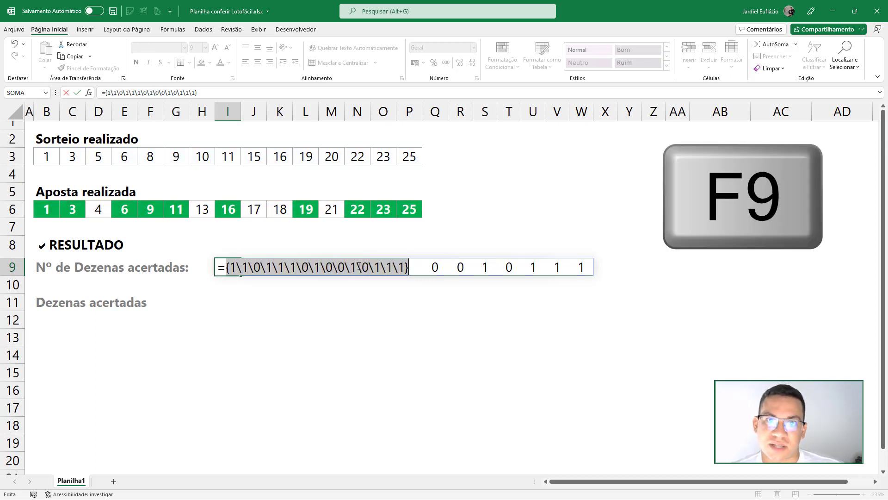
key("ctrl+z")
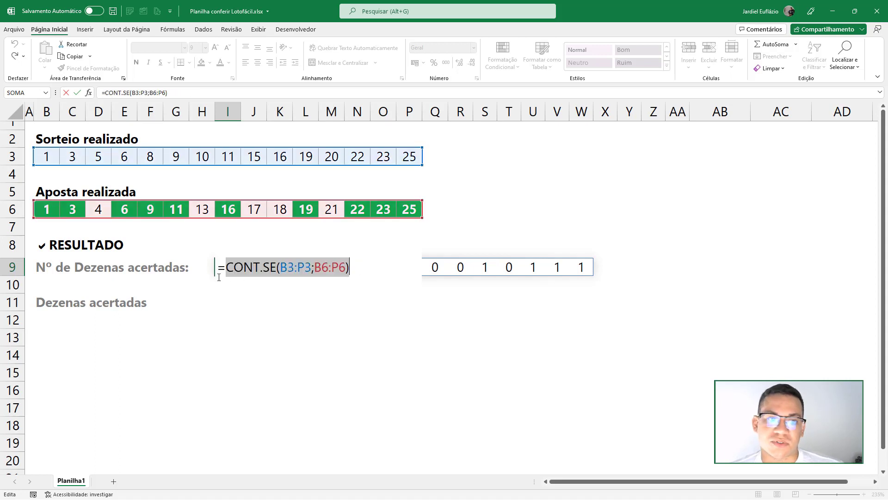
key("Left")
type("SO")
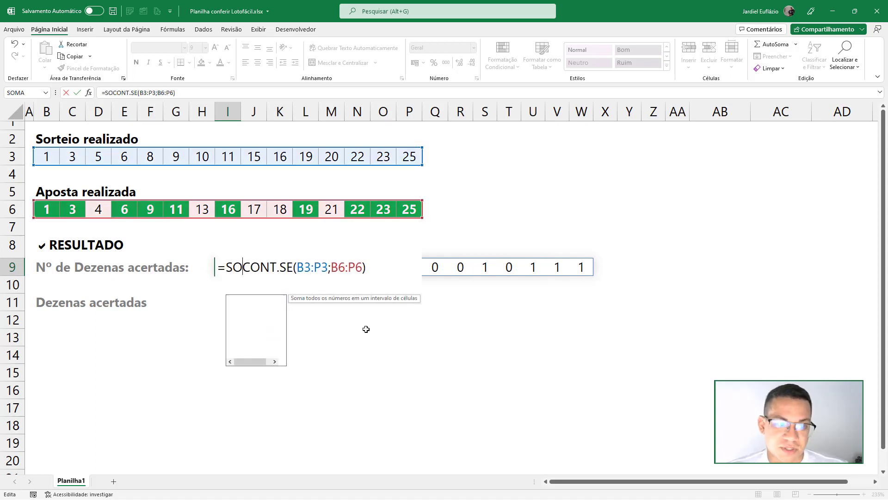
type("MA(")
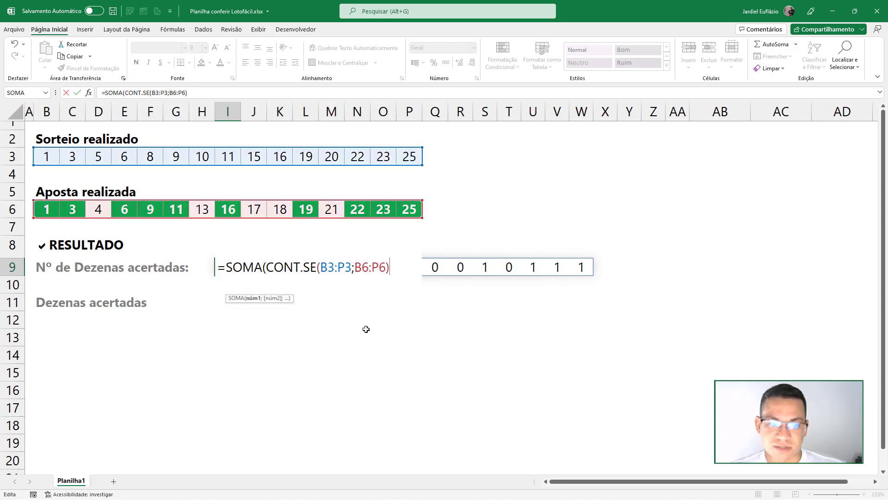
type(")")
key("Return")
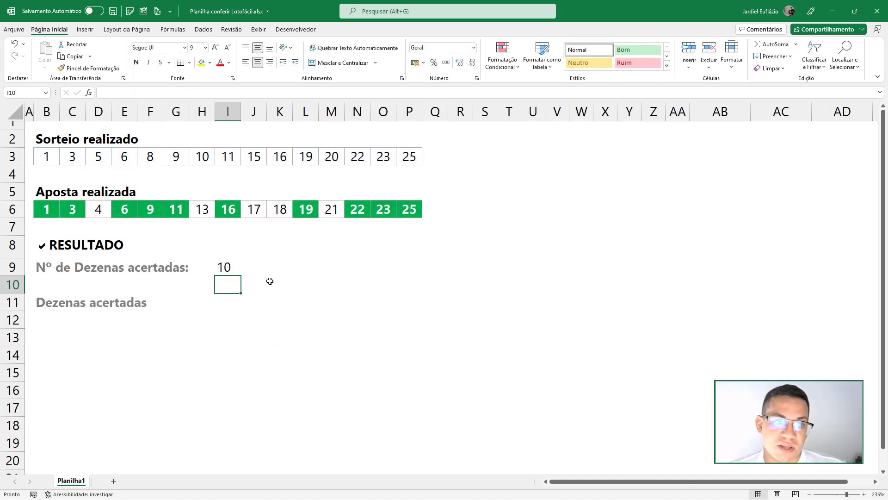
left_click(228, 267)
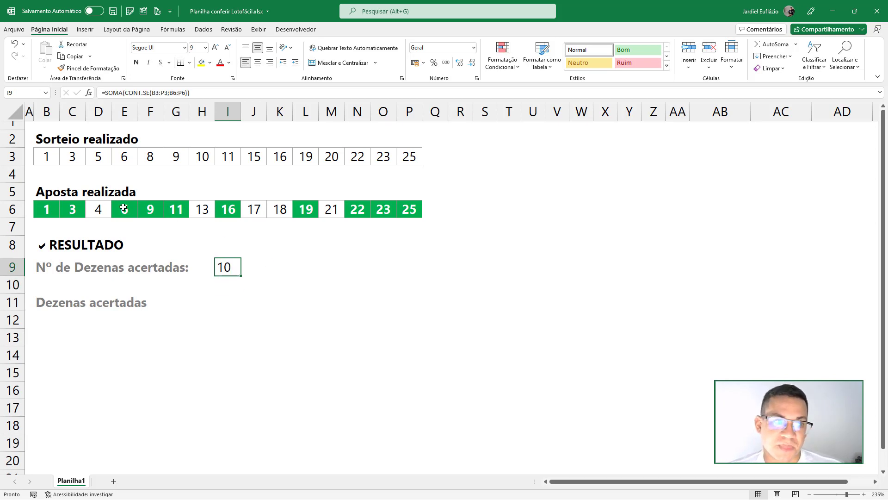
Step: Change bet number 4 in D6 to 5, raising the hit count to 11
left_click(105, 209)
type("5")
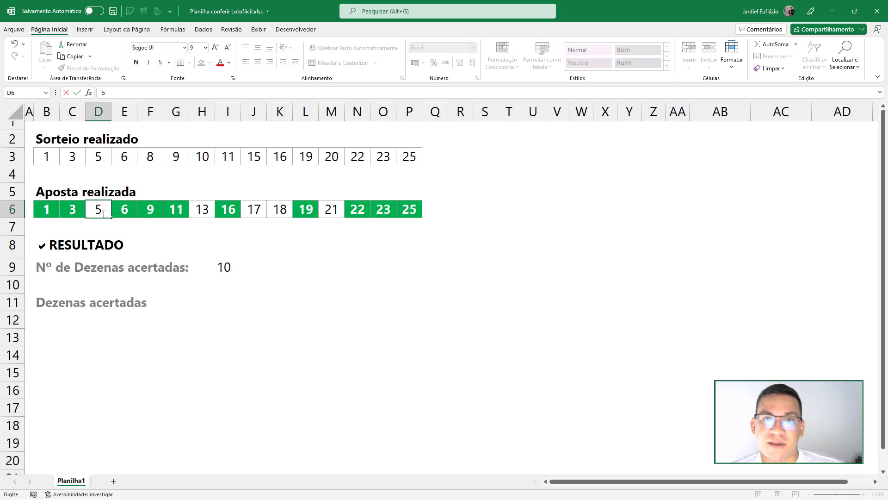
key("Return")
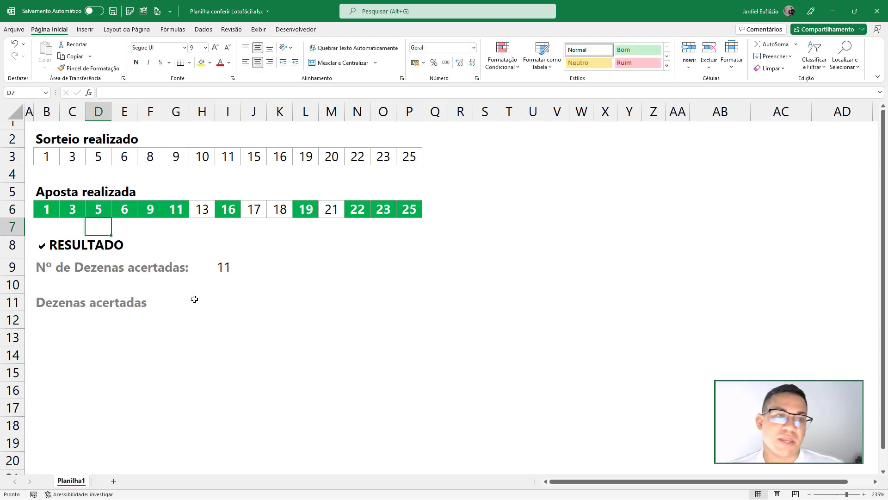
left_click(119, 320)
left_click(66, 324)
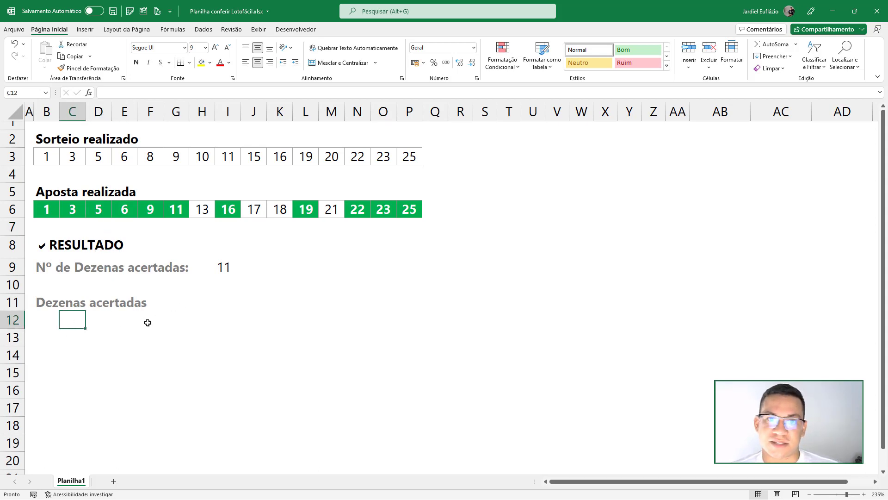
Step: Select all the green bet hits in row 6 and copy them
left_click(55, 209)
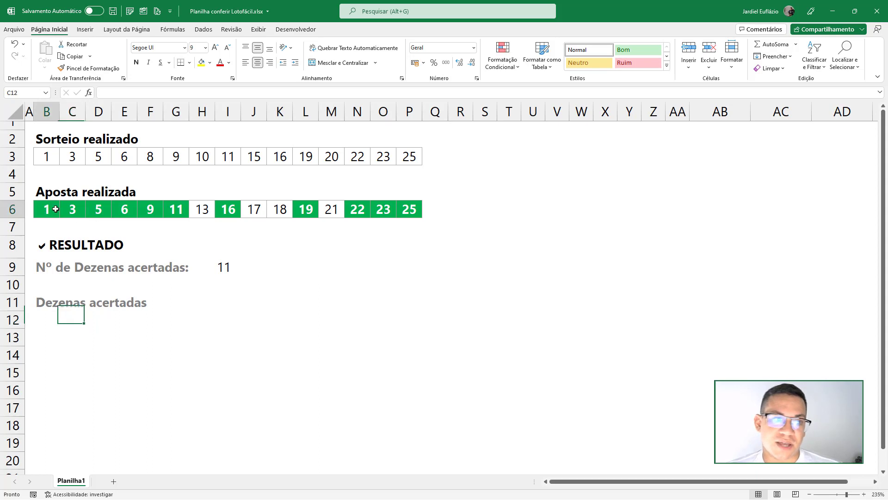
left_click_drag(56, 209, 176, 209)
left_click(228, 209, "ctrl")
left_click(305, 209, "ctrl")
left_click(363, 209, "ctrl")
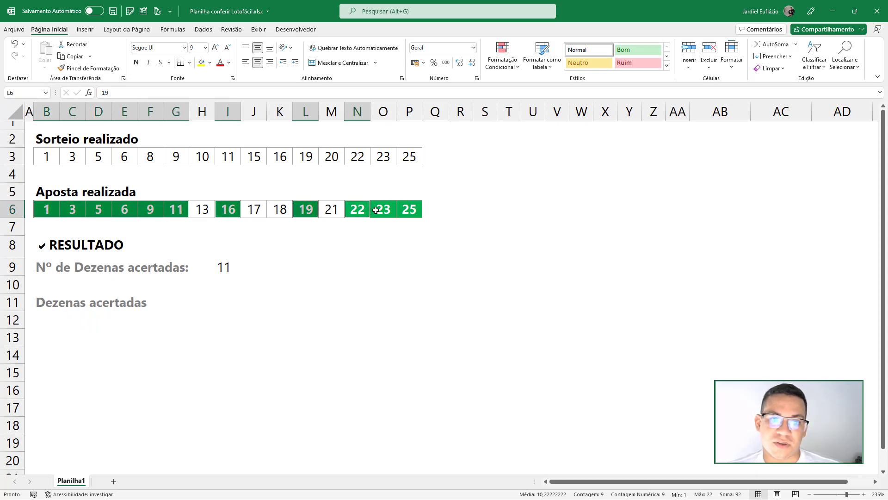
left_click_drag(375, 210, 408, 210)
key("ctrl+c")
Step: Paste the hits as values into B12, delete them again, and left-align B12
right_click(54, 320)
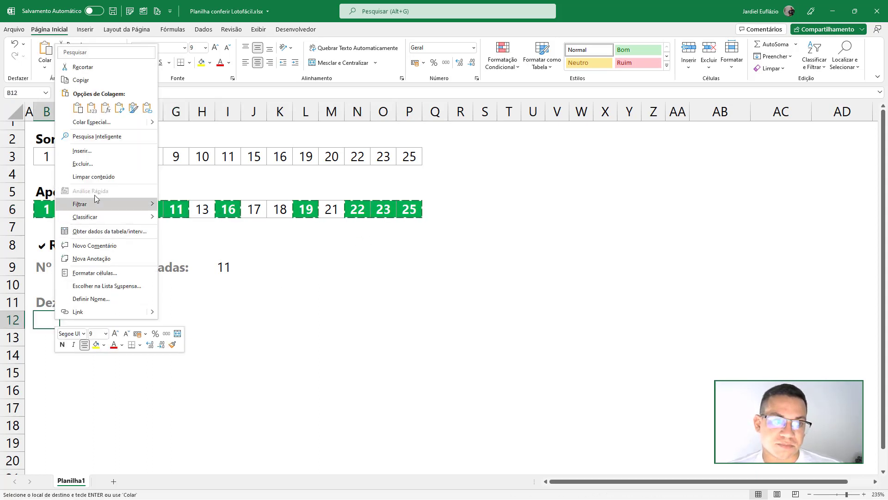
left_click(92, 108)
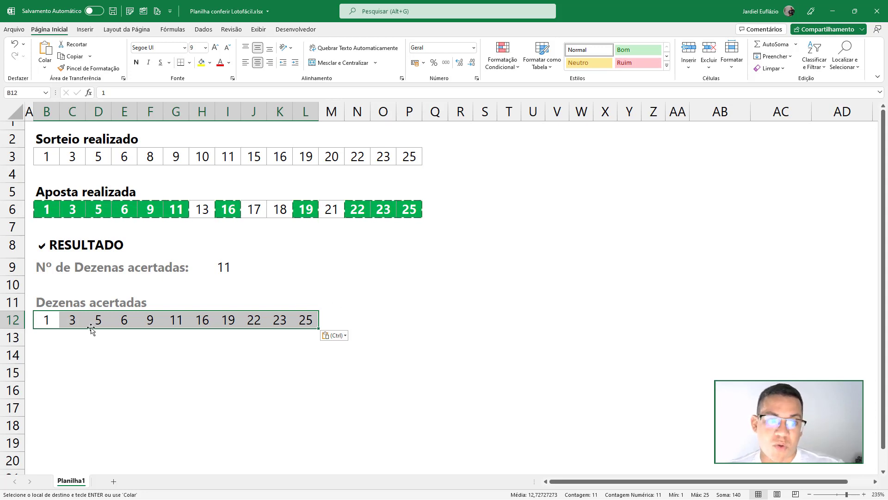
key("Delete")
left_click(46, 321)
left_click(245, 62)
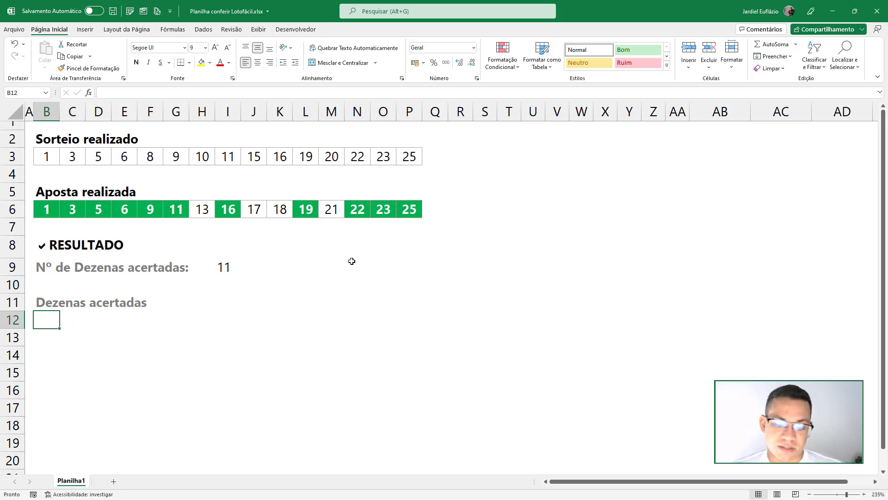
Step: Enter =CORRESP($B$6:$P$6;$B$3:$P$3;0) in B12 so draw positions spill across row 12
type("=COR")
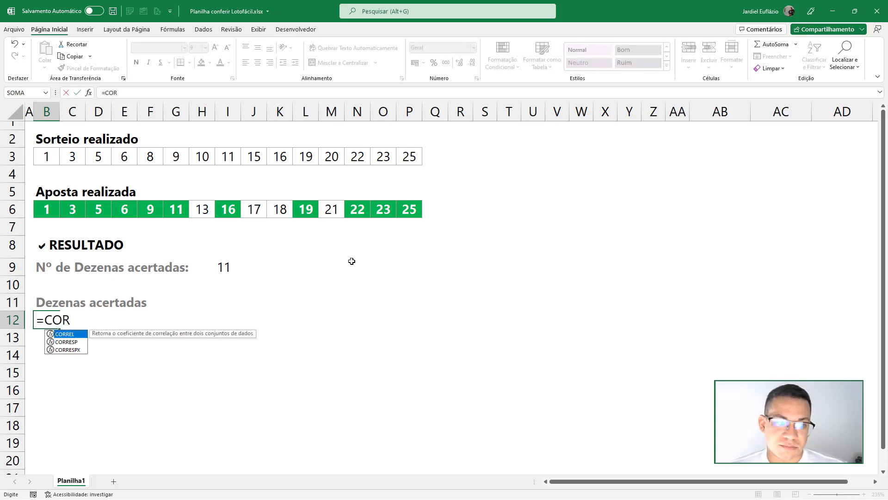
type("RESP(")
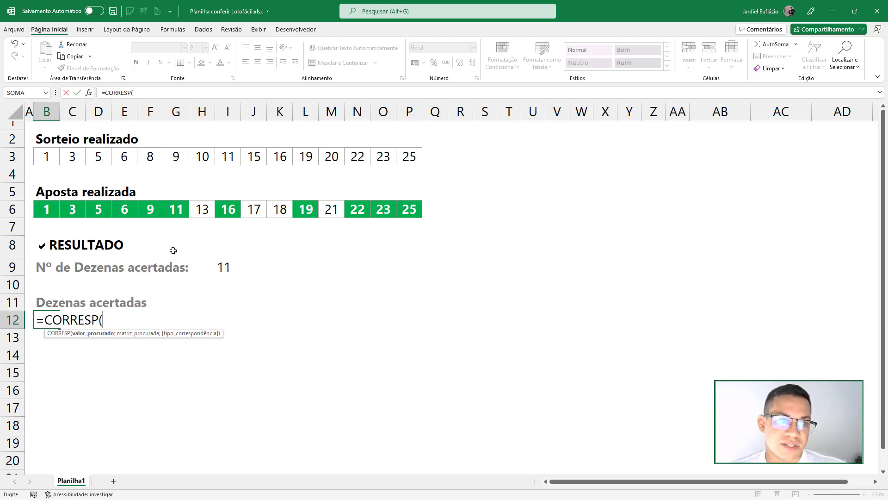
left_click_drag(47, 210, 409, 211)
type(";")
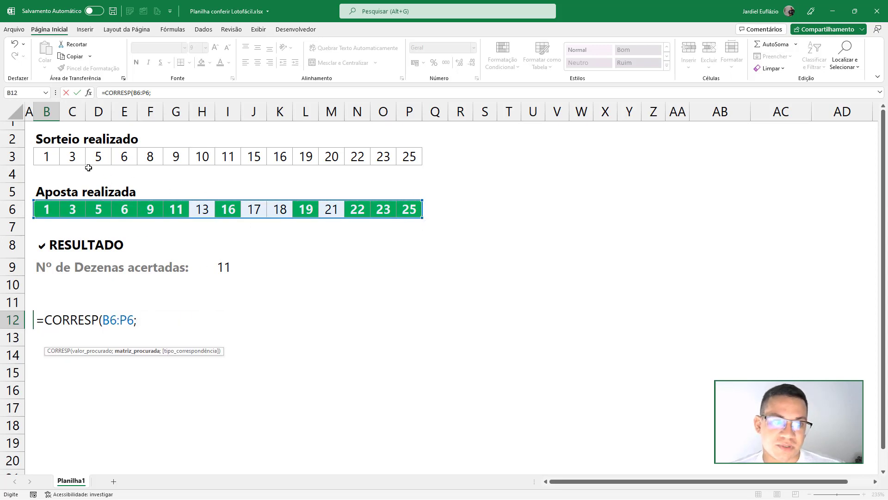
left_click_drag(46, 157, 409, 156)
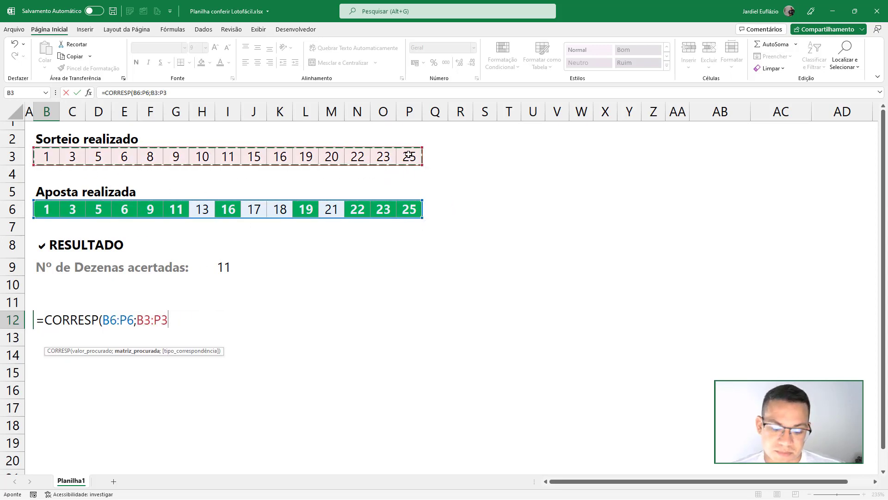
type(";0)")
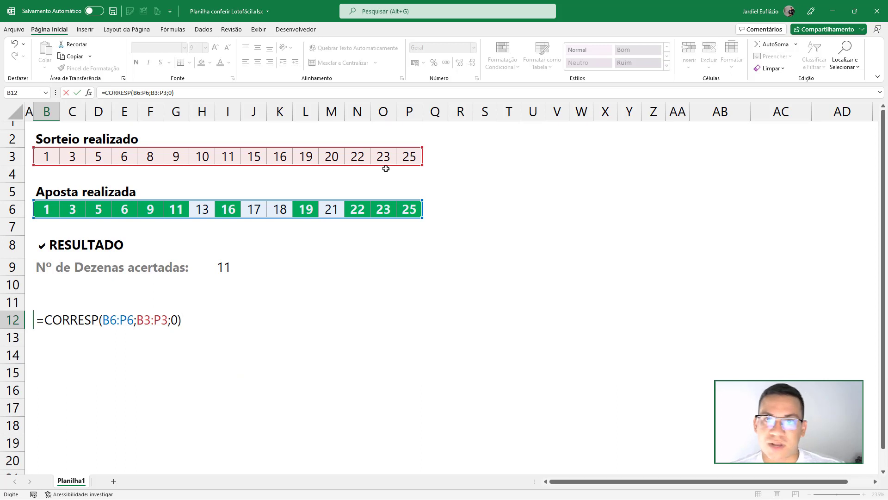
left_click_drag(103, 320, 196, 323)
key("F4")
key("F4")
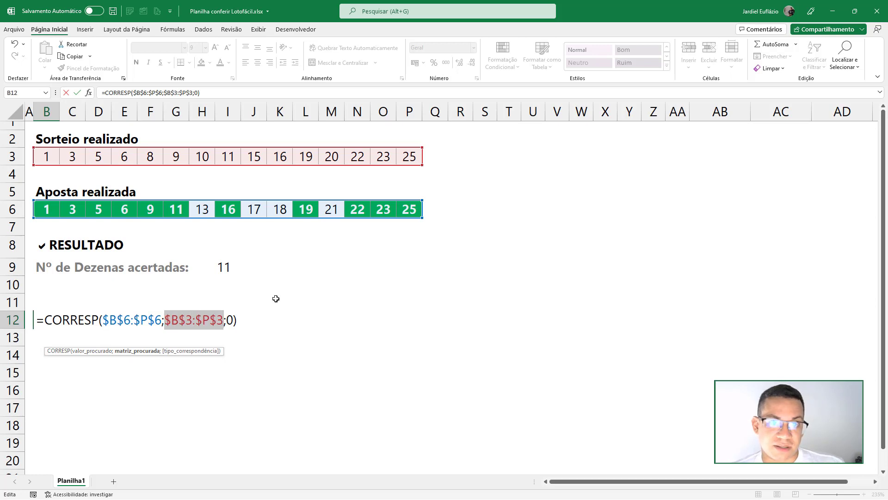
key("Return")
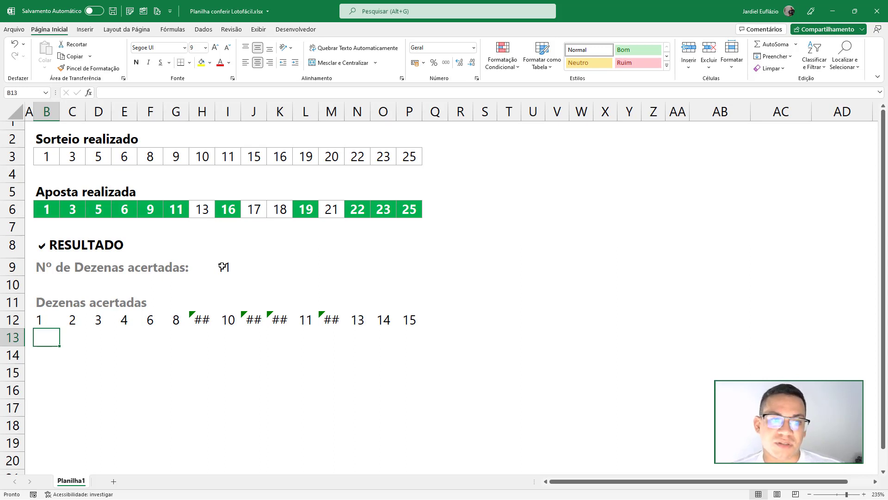
left_click(52, 319)
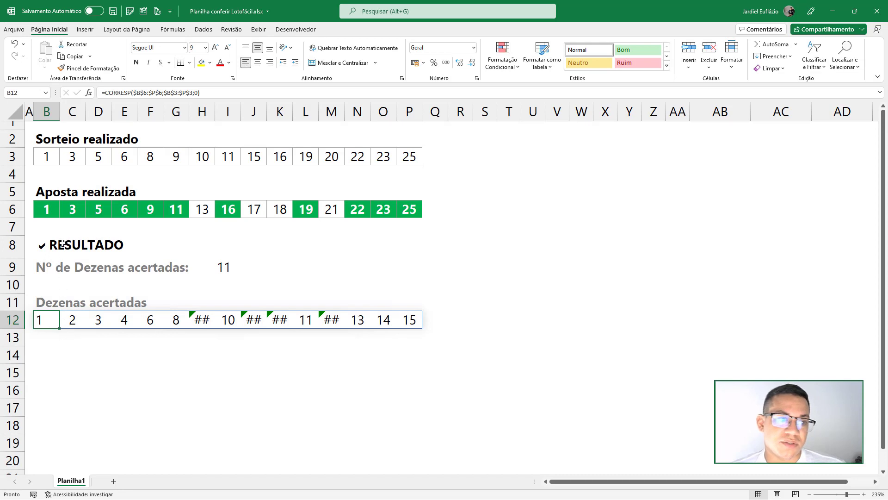
left_click(55, 213)
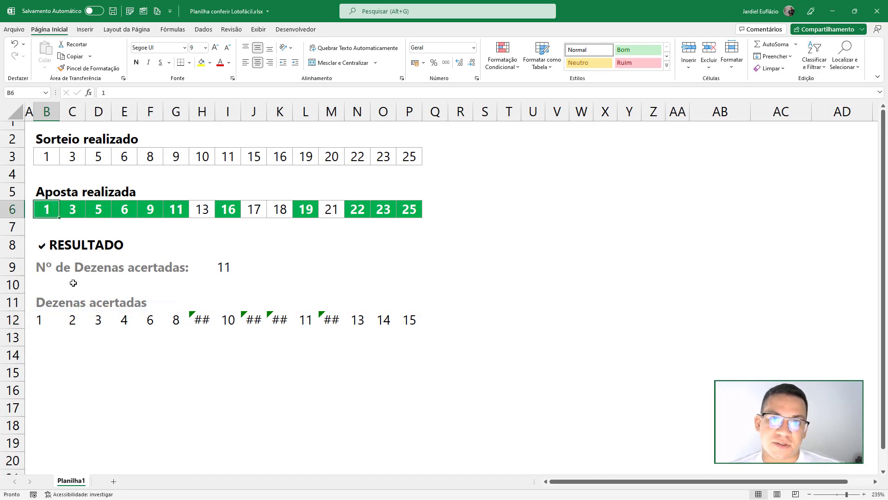
left_click(46, 323)
left_click(72, 320)
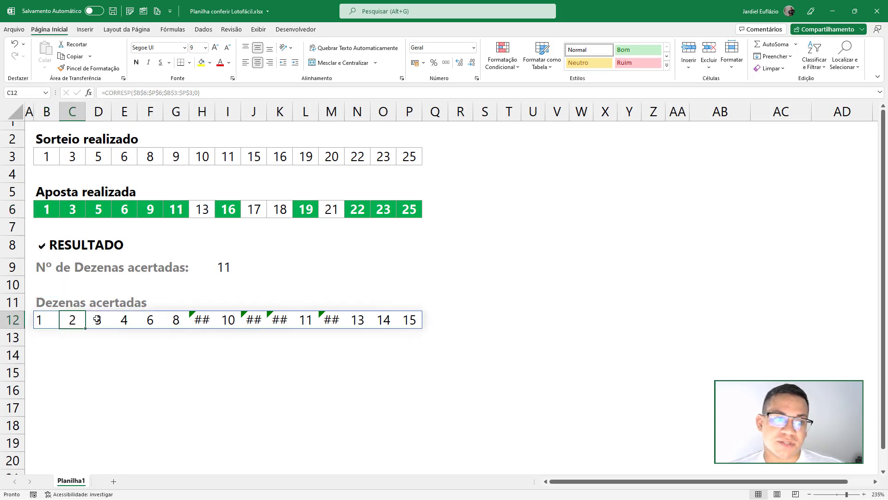
left_click(98, 319)
left_click(125, 319)
left_click(150, 320)
left_click(175, 319)
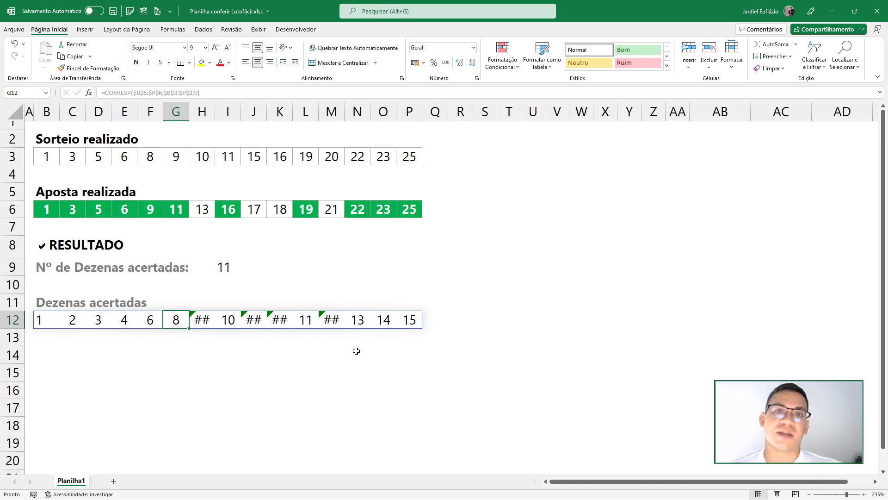
left_click(413, 210)
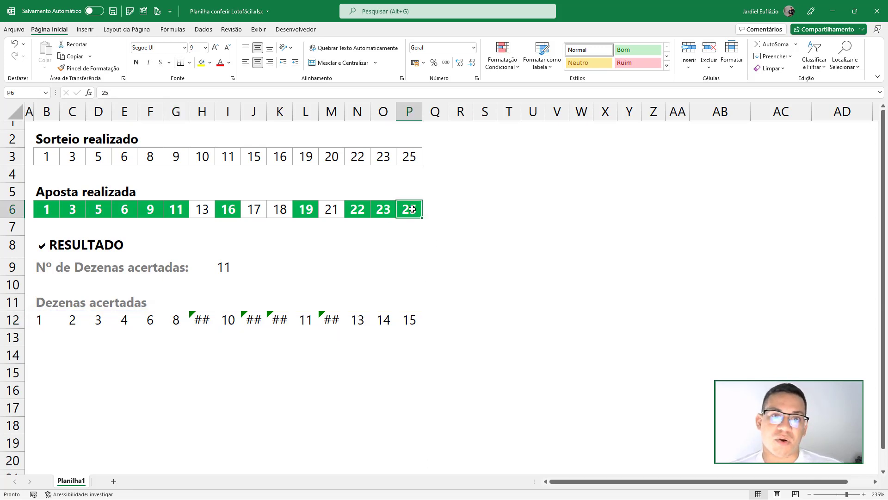
left_click_drag(44, 156, 412, 156)
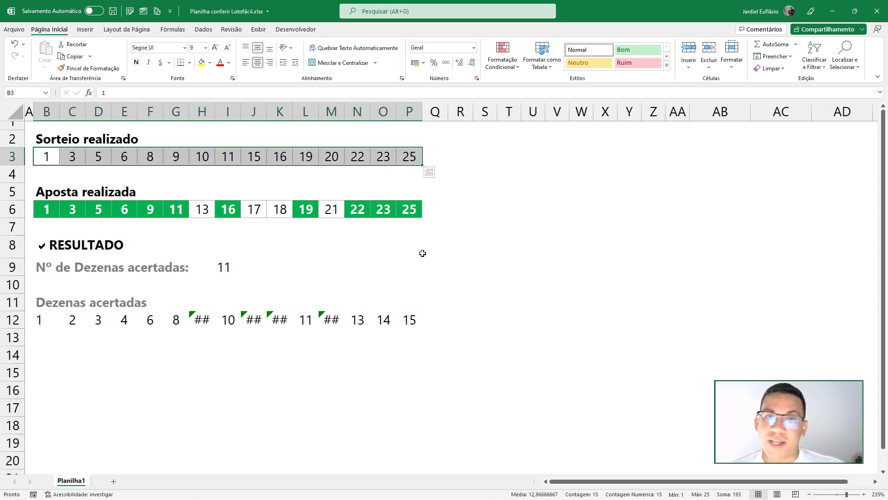
left_click(411, 214)
left_click_drag(46, 156, 409, 157)
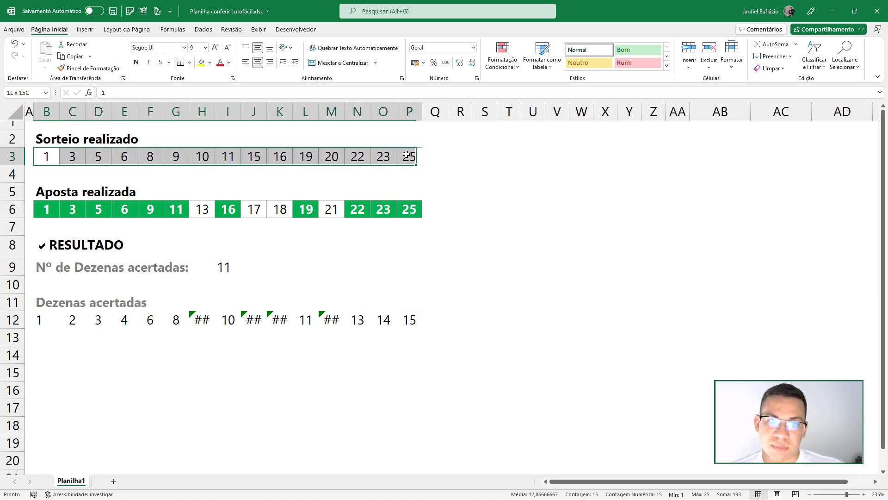
left_click(411, 319)
left_click(409, 212)
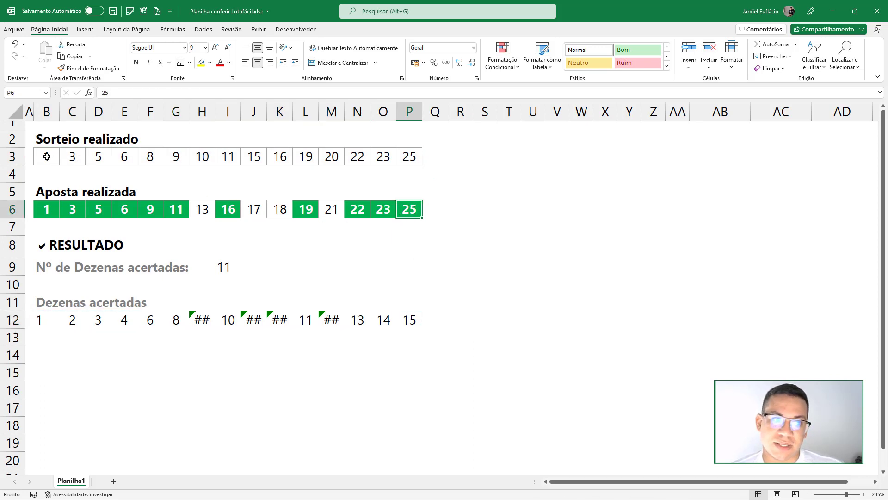
left_click_drag(47, 156, 410, 157)
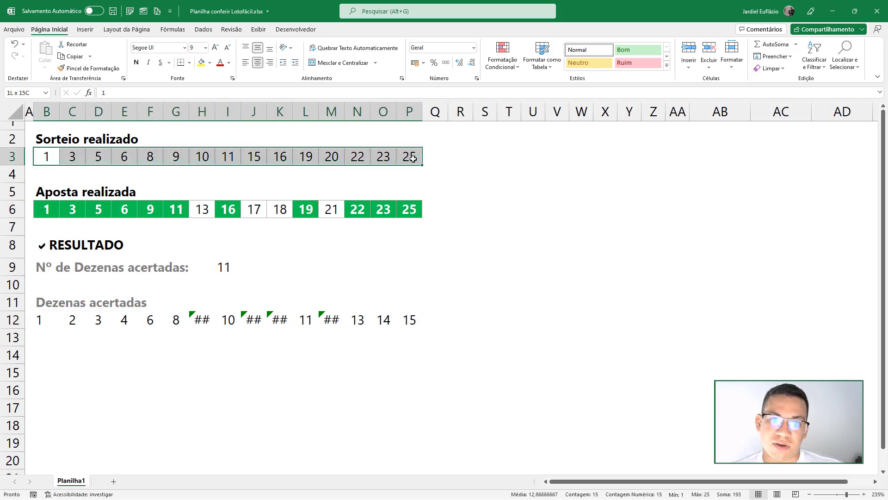
left_click(411, 319)
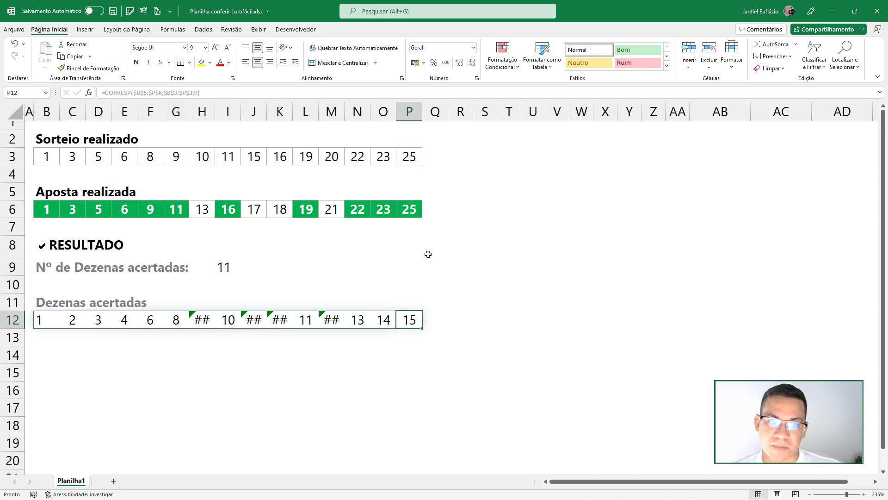
left_click(176, 211)
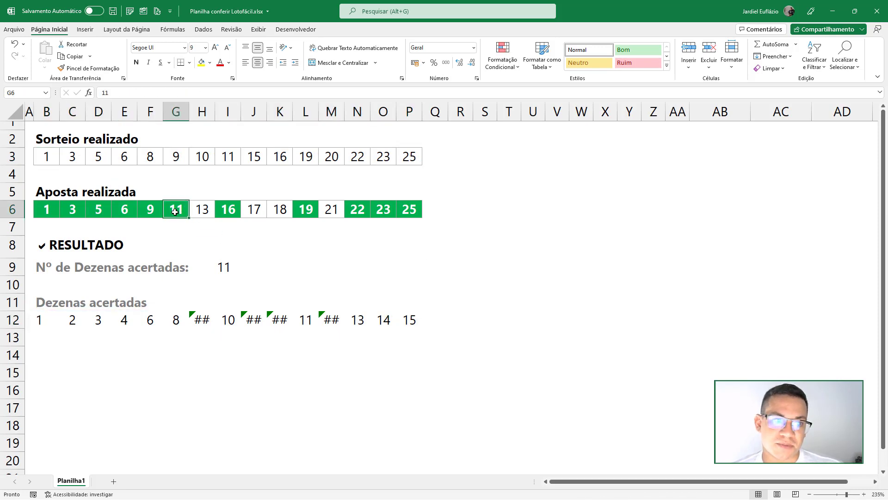
left_click(177, 320)
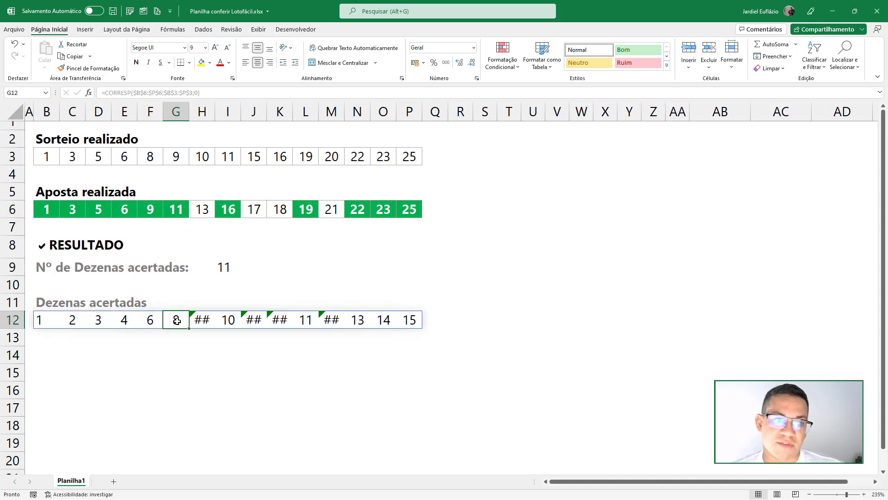
left_click_drag(51, 159, 98, 158)
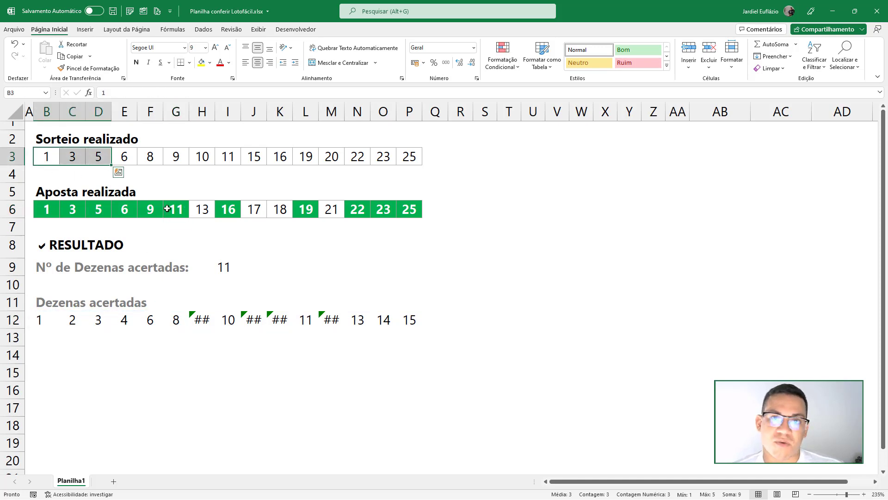
key("shift+Right")
key("shift+Right")
key("shift+Right")
key("shift+Right")
key("shift+Right")
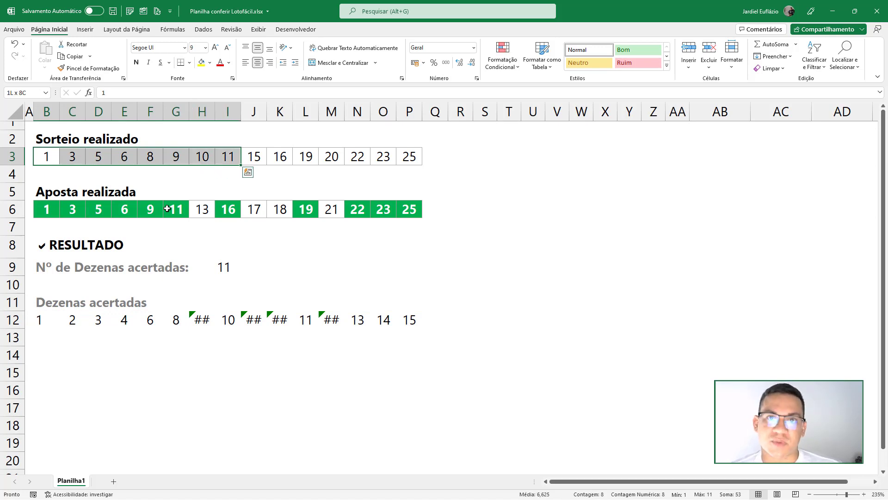
left_click(44, 321)
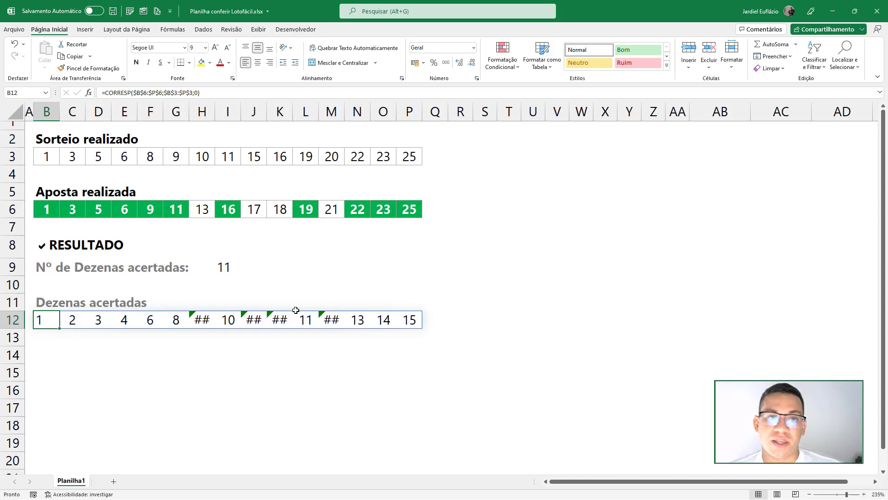
double_click(214, 113)
left_click_drag(311, 113, 359, 114)
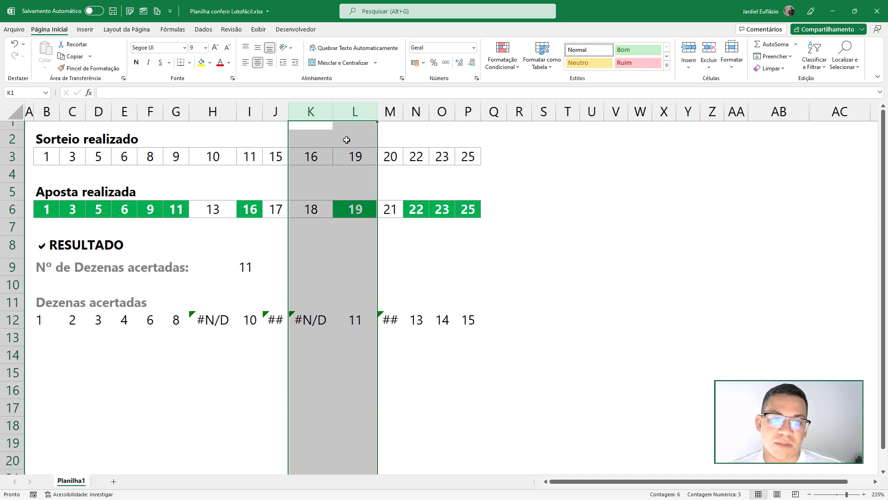
key("ctrl+z")
left_click(283, 112)
left_click_drag(284, 111, 313, 112)
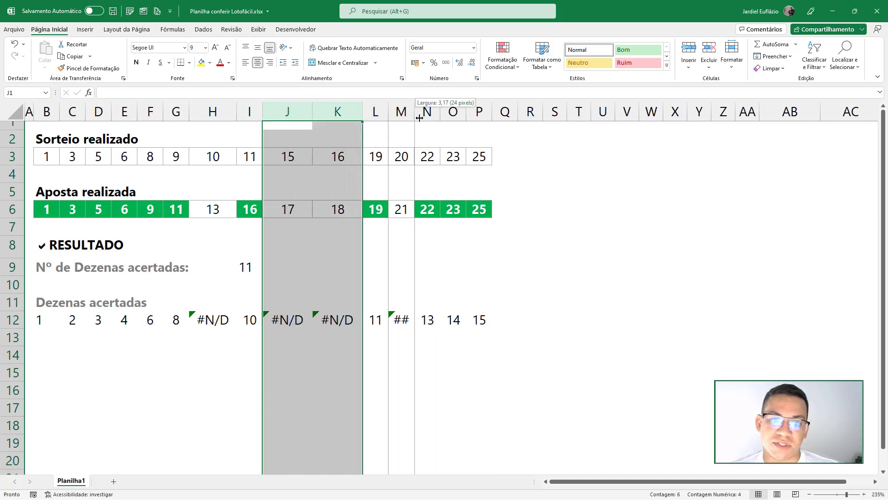
left_click_drag(414, 111, 441, 130)
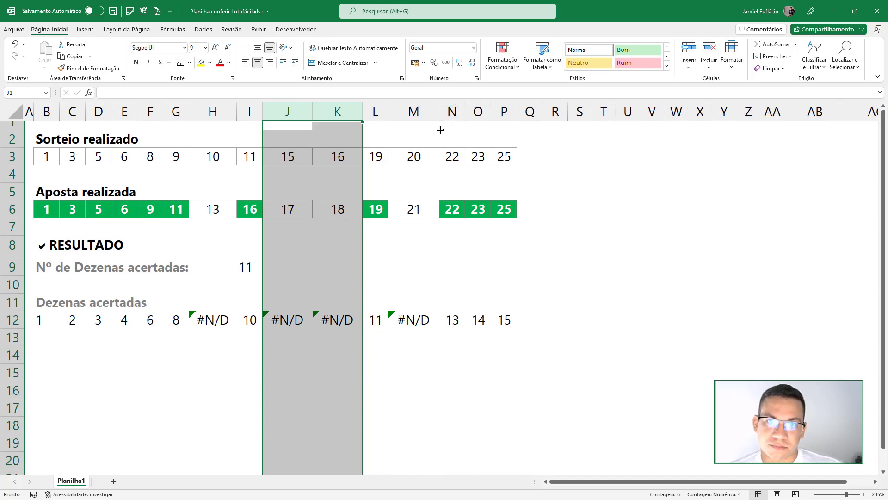
key("ctrl+z")
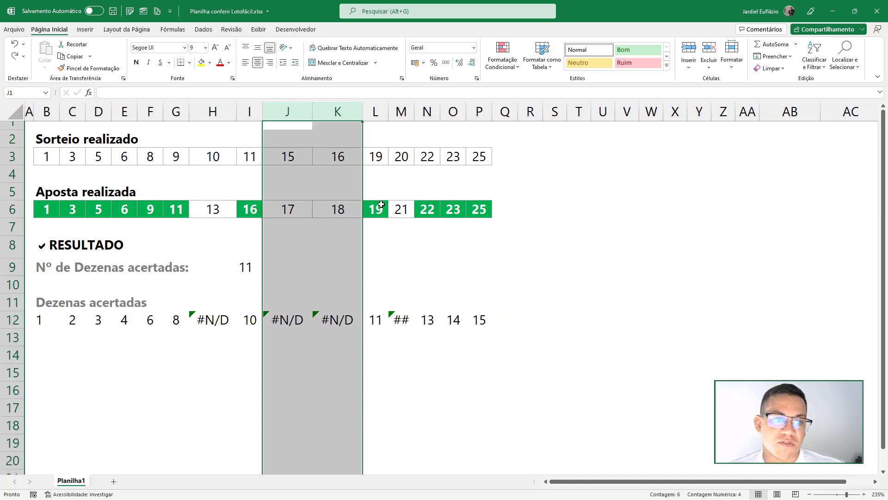
key("ctrl+z")
key("ctrl+z")
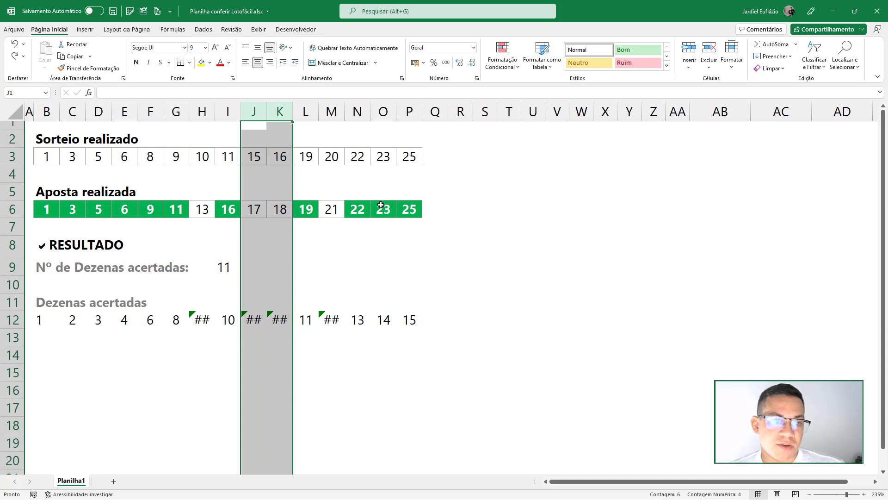
left_click(381, 284)
Step: Compare row 6 bet numbers, including misses 13, 17 and 18, with their row 12 results
left_click_drag(40, 210, 184, 209)
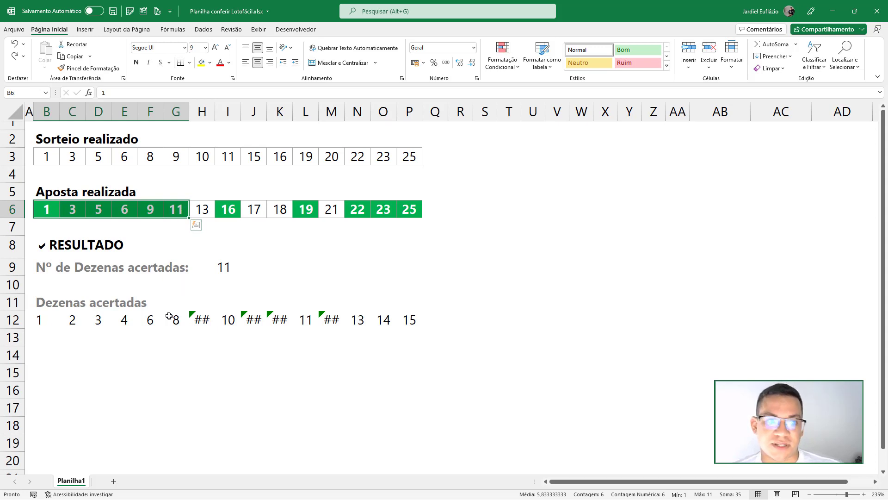
left_click_drag(40, 318, 181, 315)
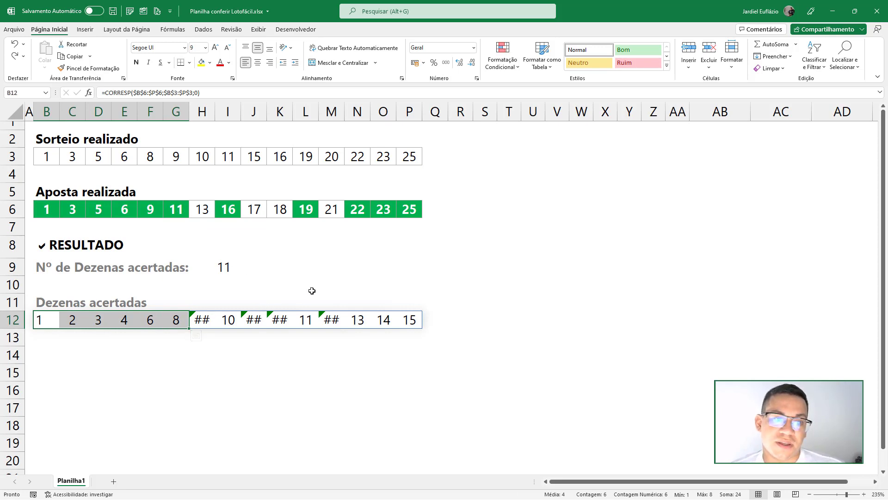
left_click(203, 209)
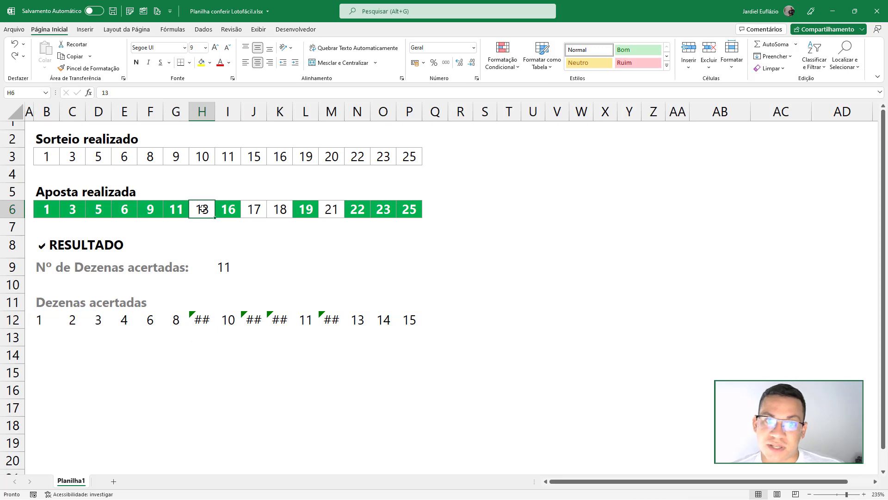
left_click(254, 211)
left_click(280, 210)
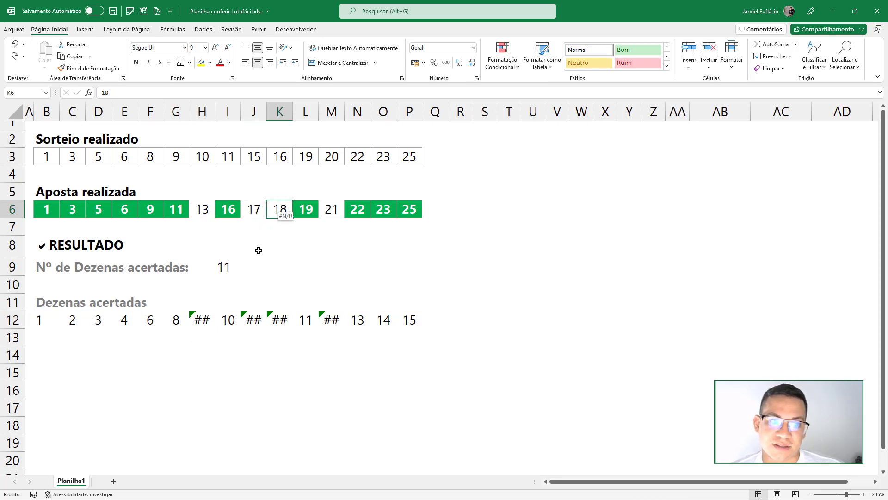
left_click(199, 319)
left_click(253, 318)
left_click(280, 318)
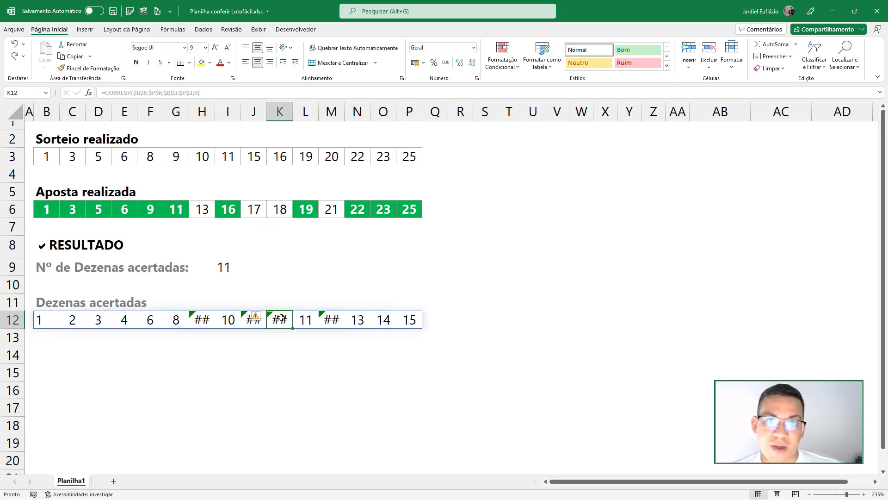
left_click(55, 319)
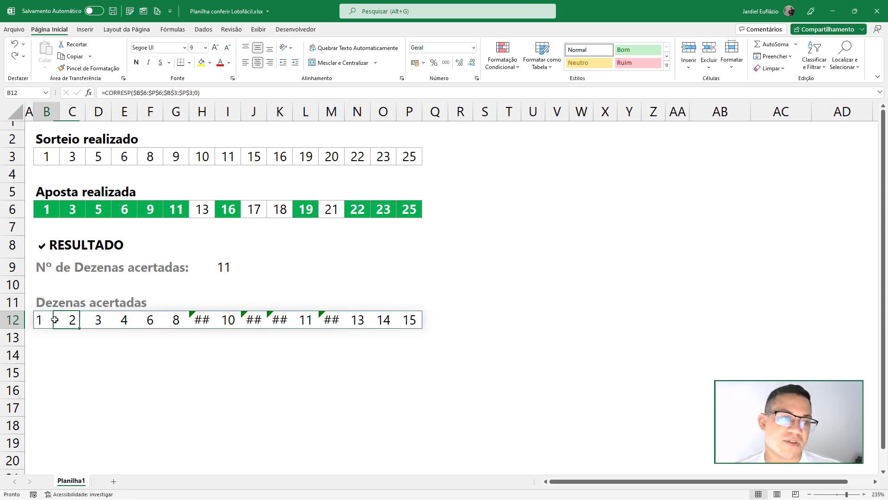
Step: Start wrapping the B12 CORRESP formula in SE(, testing and removing a >0 comparison
double_click(52, 321)
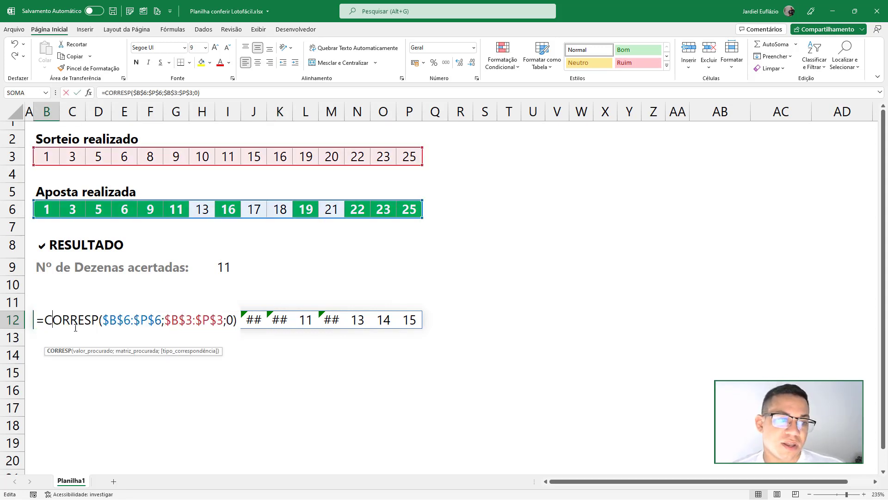
type("SE")
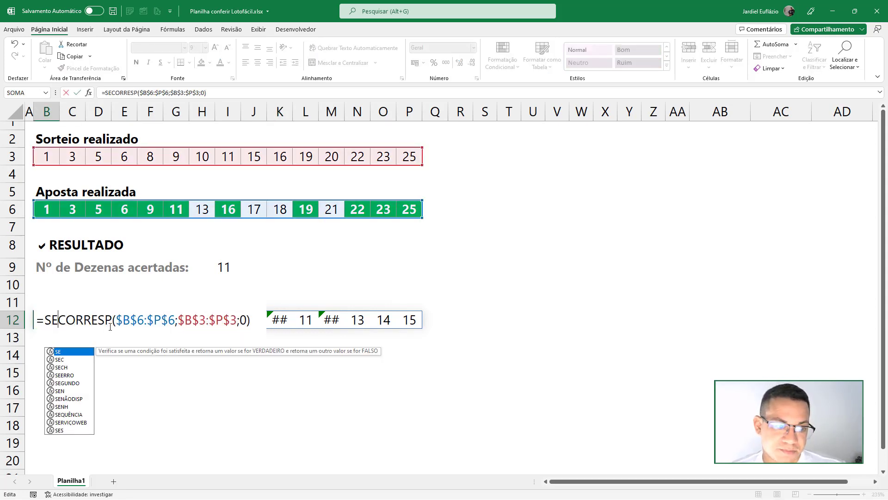
type("(")
left_click_drag(62, 320, 254, 319)
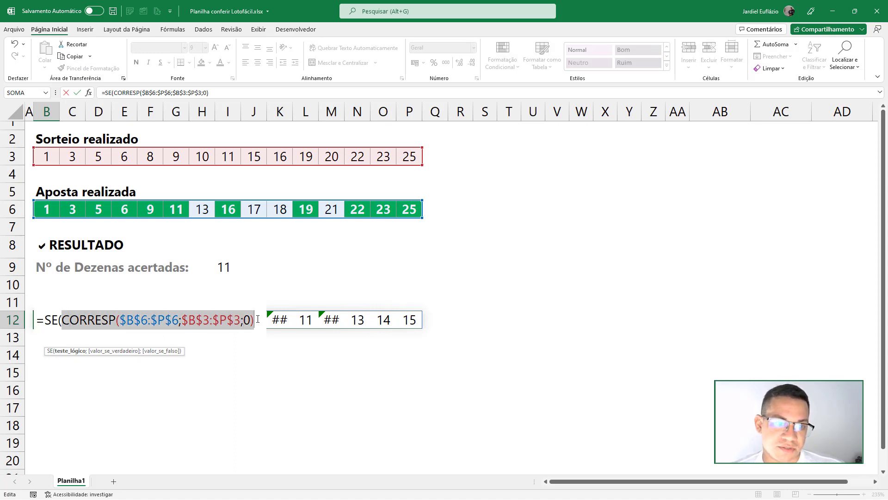
left_click(258, 319)
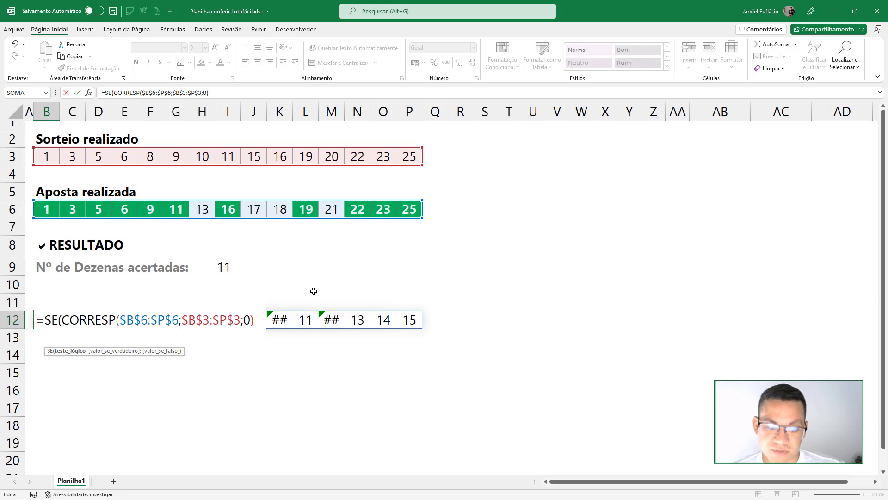
type(">")
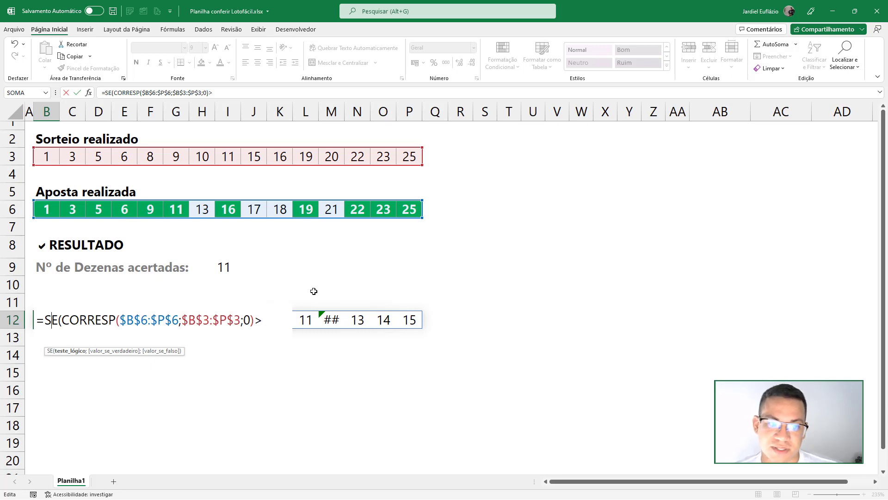
type("0")
left_click_drag(258, 320, 271, 319)
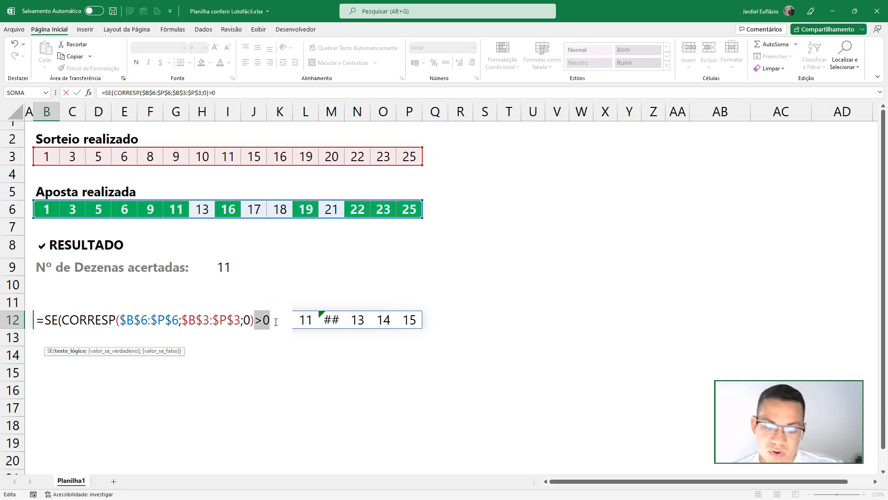
key("BackSpace")
Step: Try an ÉNÚM wrapper inside SE, then remove it and the extra closing parenthesis
left_click(69, 319)
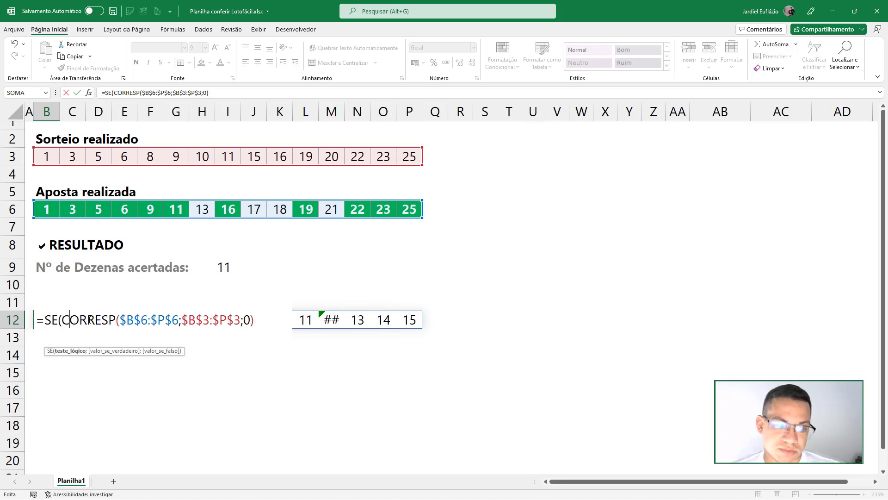
type("É")
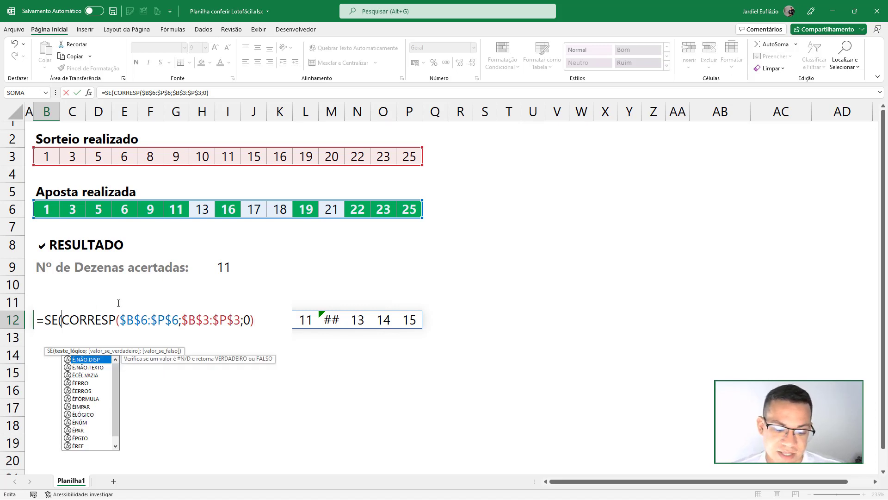
type("NÚM(")
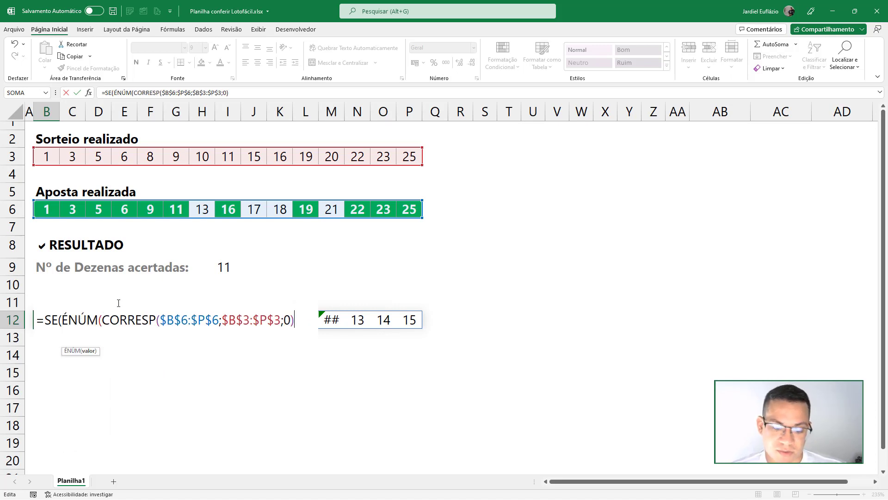
type(")")
left_click_drag(61, 319, 103, 319)
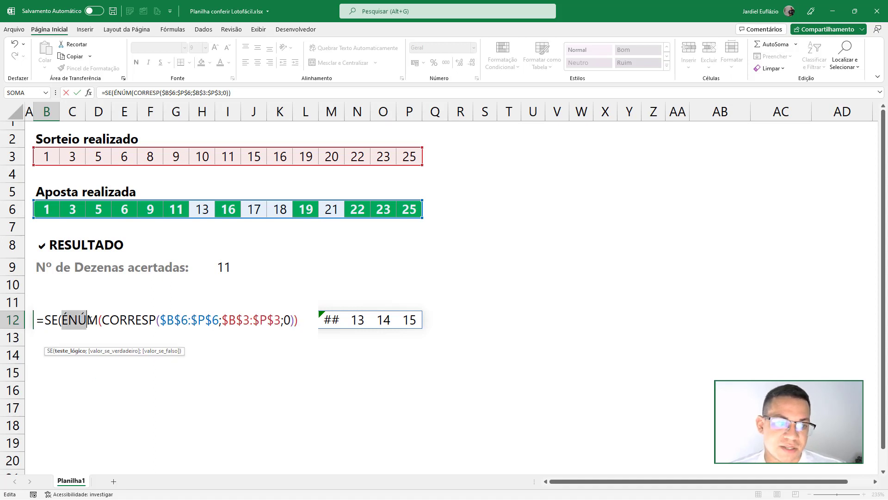
key("BackSpace")
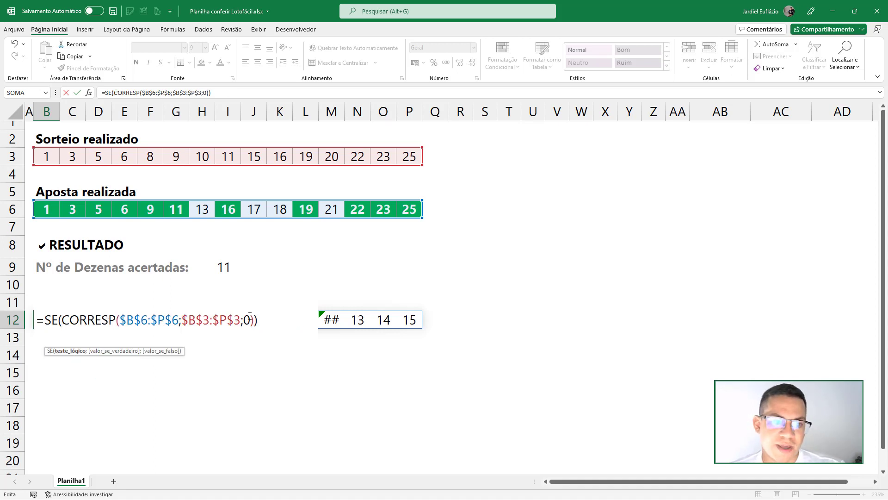
left_click(257, 319)
key("BackSpace")
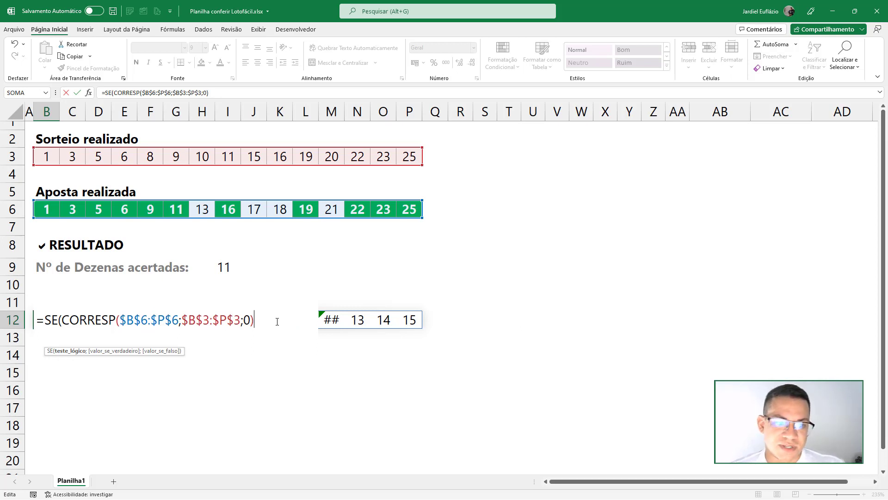
Step: Complete B12 as =SE(CORRESP($B$6:$P$6;$B$3:$P$3;0);B6:P6) and commit it
type(";")
left_click_drag(45, 209, 411, 209)
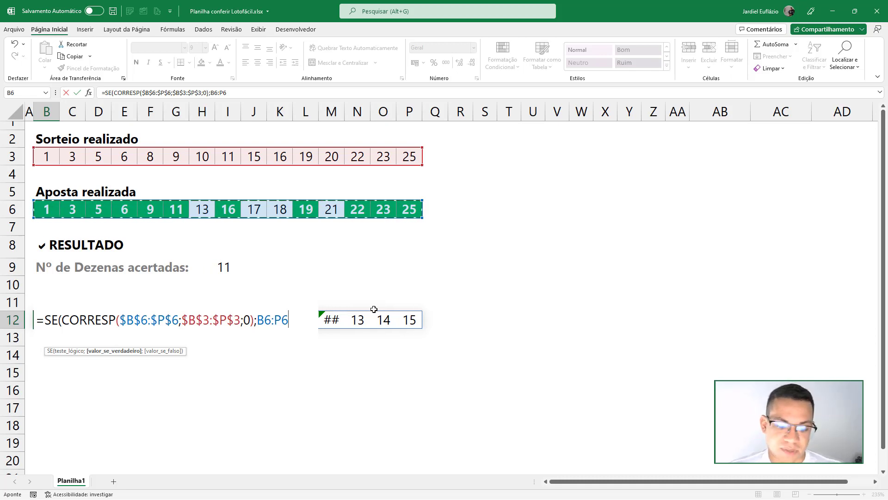
type(")")
key("Return")
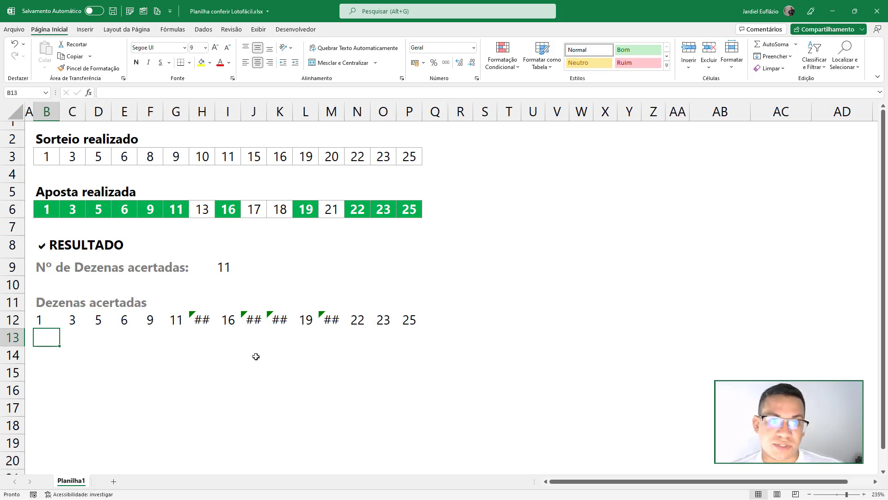
Step: Insert AGREGAR at the start of the B12 formula
left_click(409, 322)
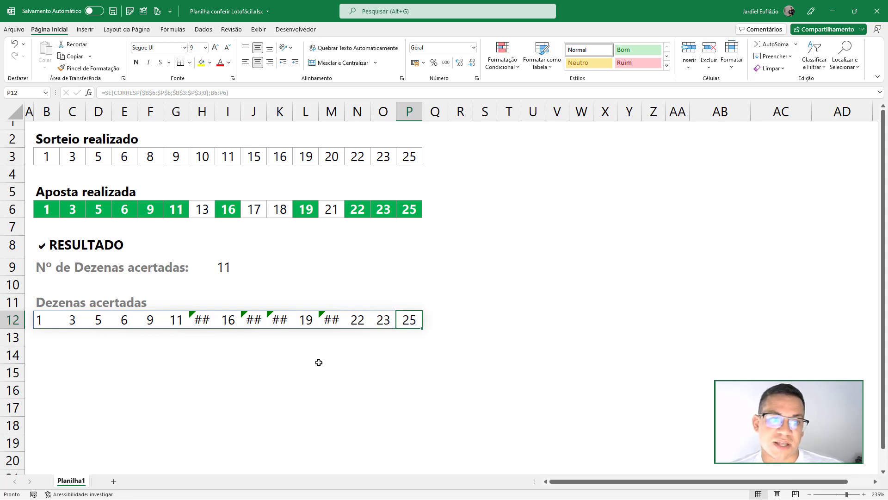
double_click(47, 320)
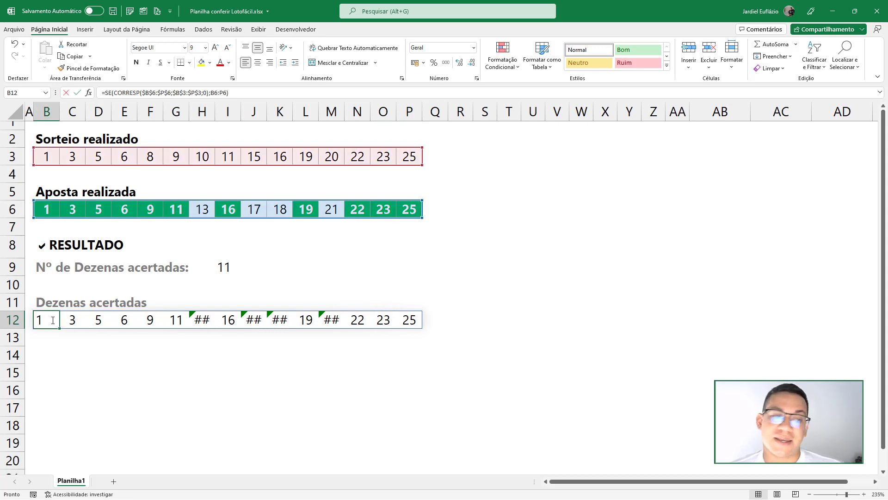
type("\\")
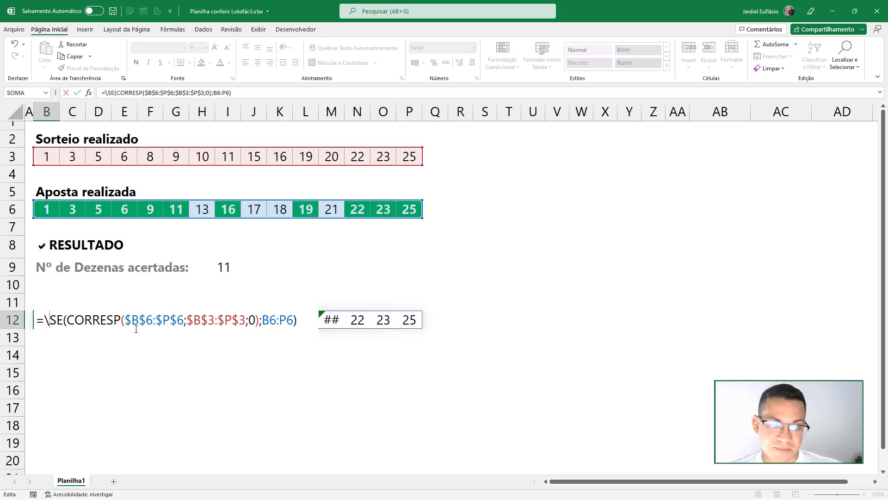
key("BackSpace")
type("AG")
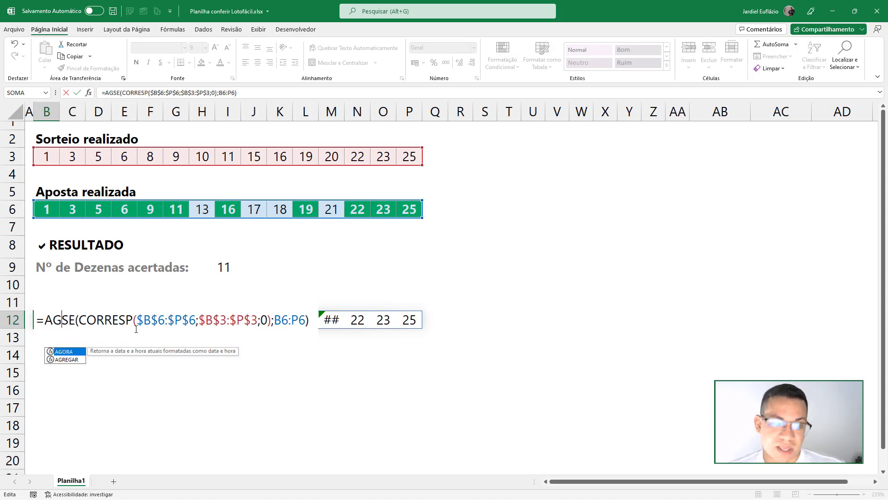
key("Down")
key("Tab")
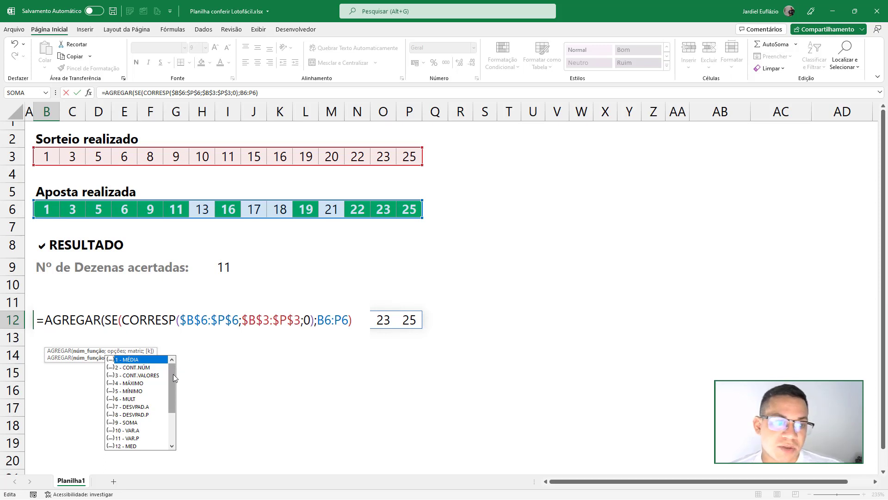
Step: Set AGREGAR's first arguments to 15 (MENOR) and 6 (ignore error values)
left_click_drag(173, 374, 167, 397)
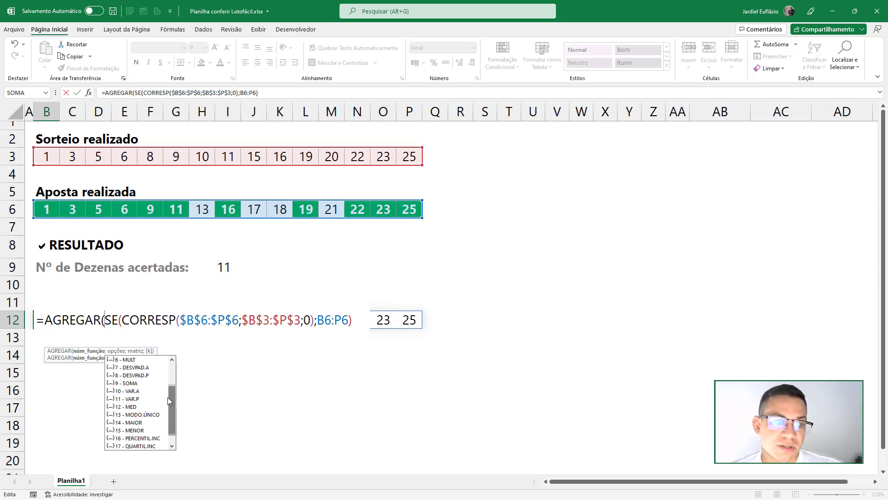
double_click(124, 430)
type(";")
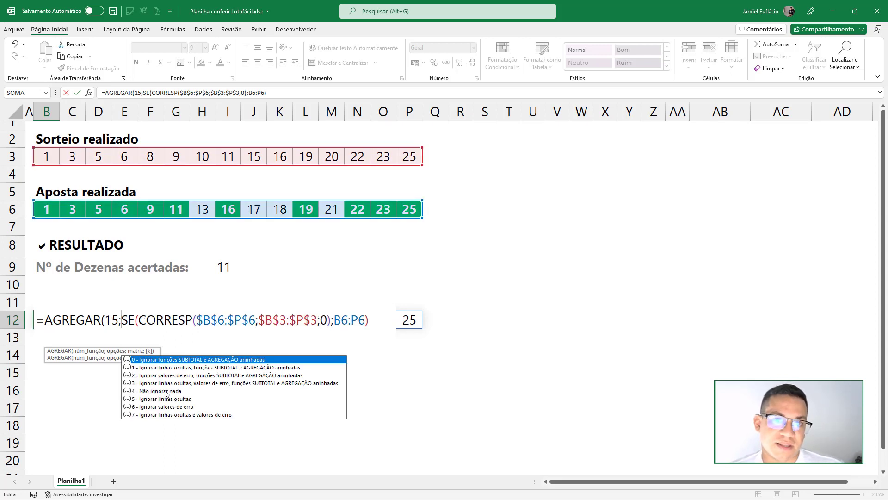
double_click(140, 410)
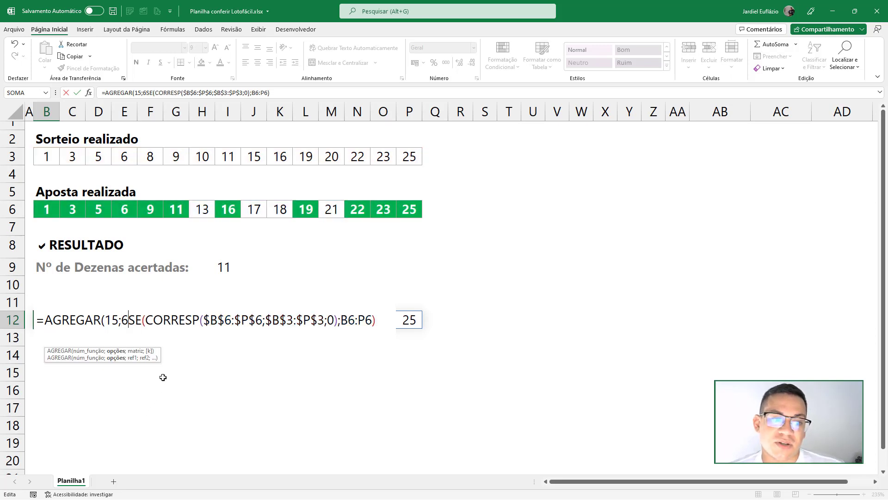
type(";")
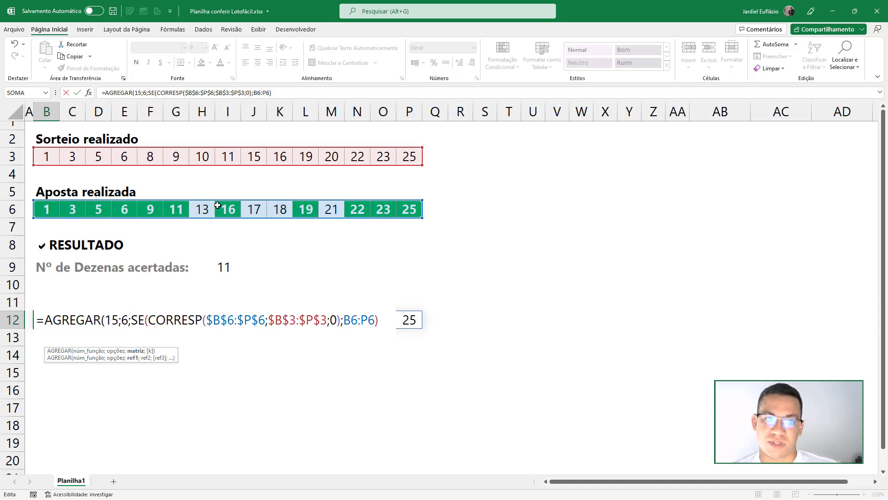
left_click(136, 351)
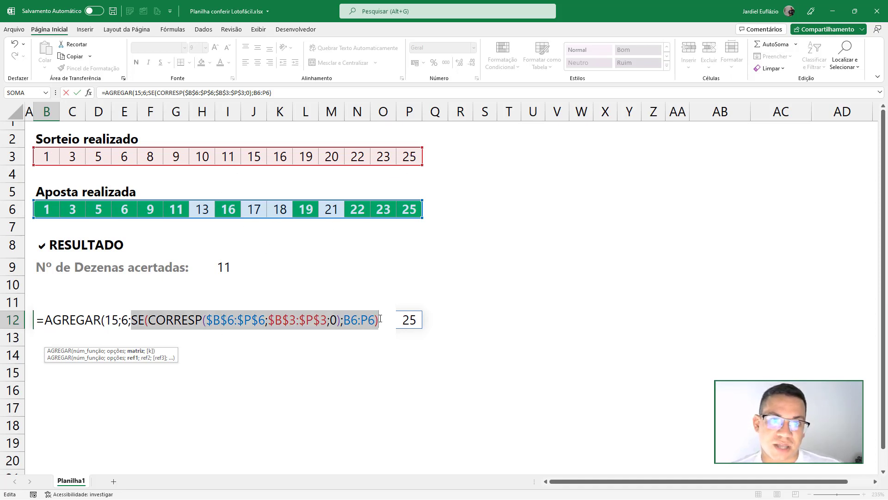
Step: Preview the SE argument's array with F9, then append ;SEQUÊNCIA(;15) as AGREGAR's k argument
key("F9")
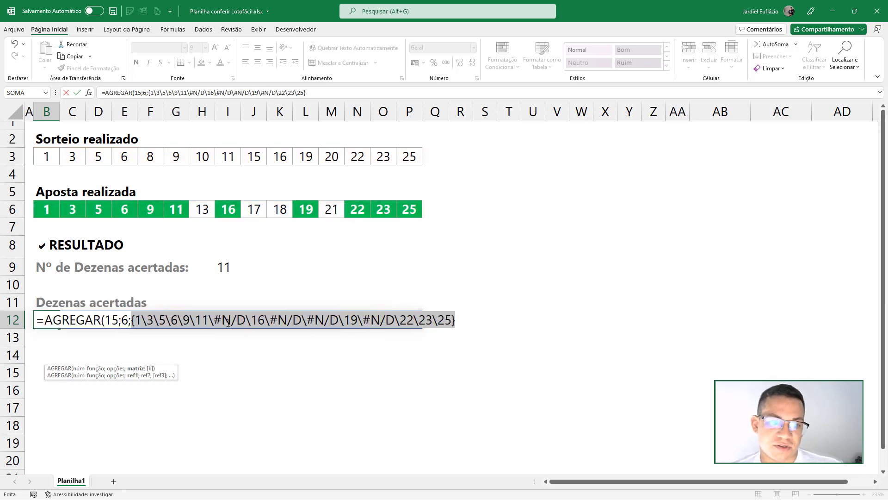
key("ctrl+z")
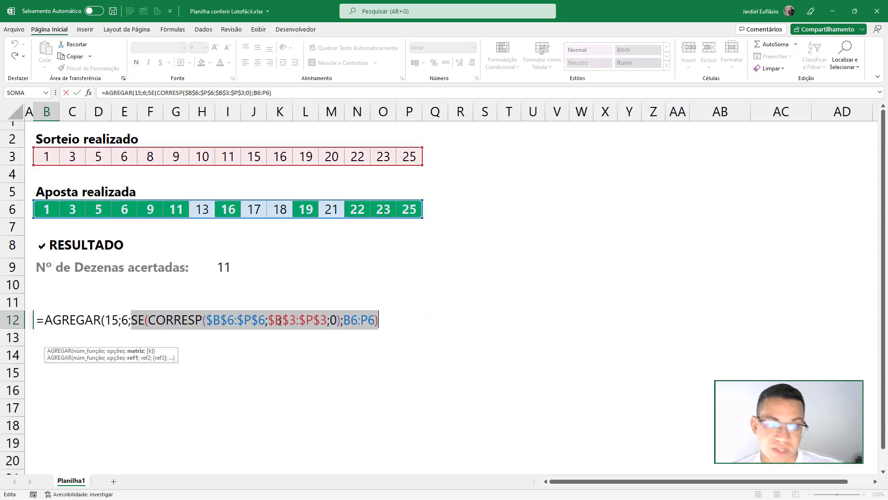
left_click(124, 320)
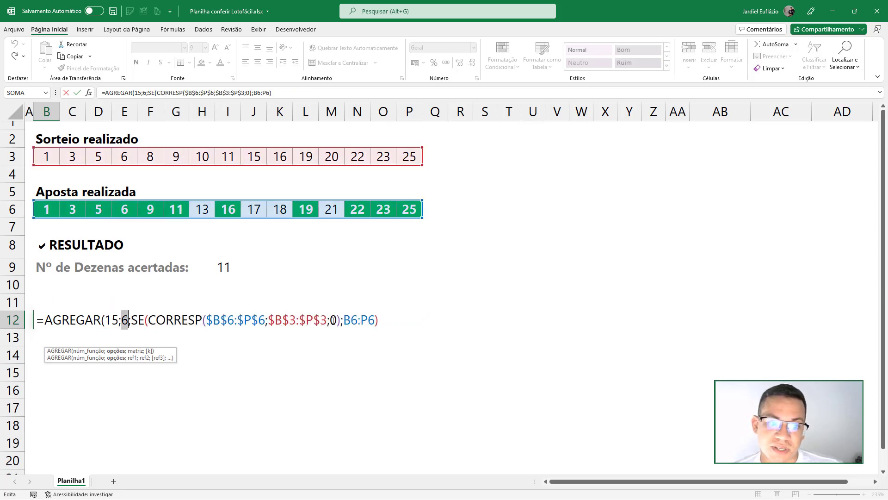
left_click(395, 318)
type(";")
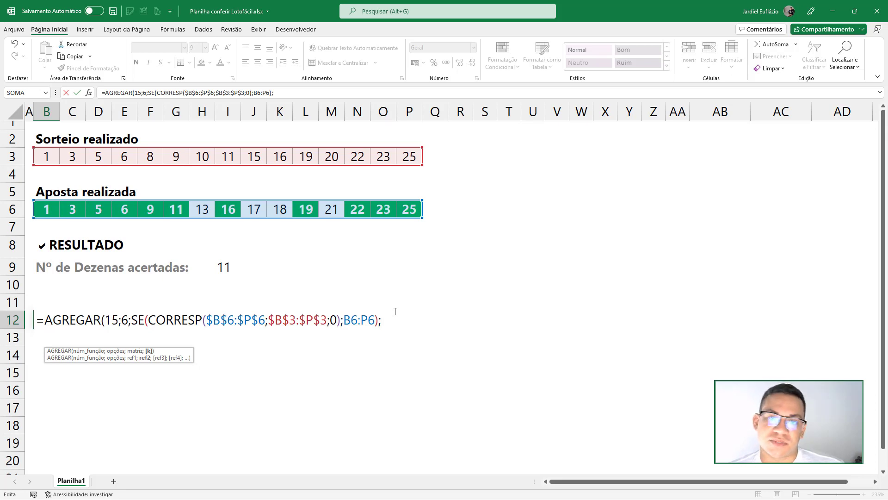
type("SEQ")
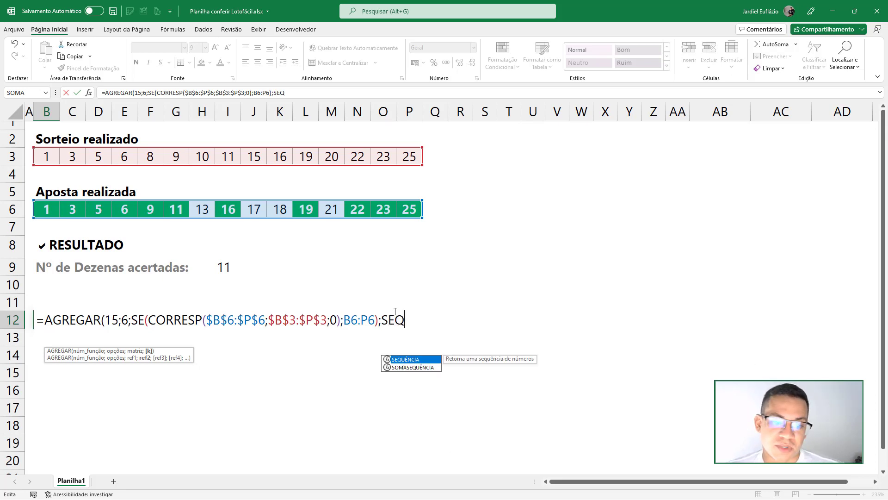
key("Tab")
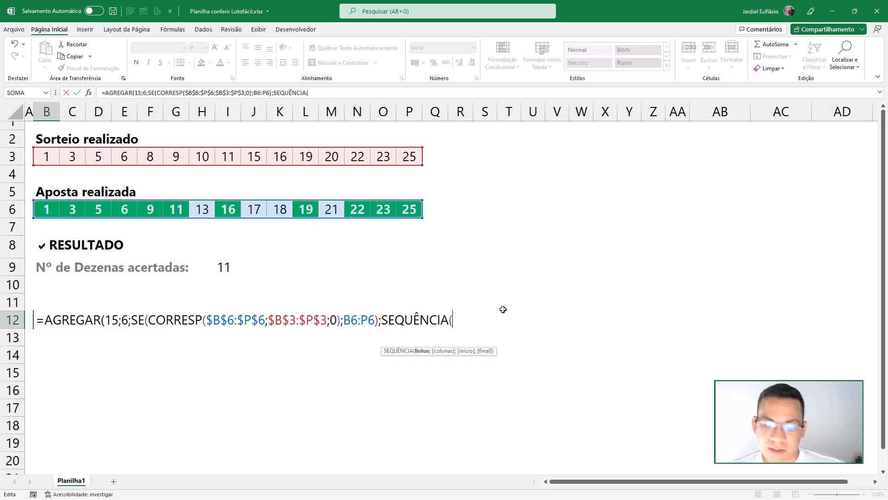
type(";15")
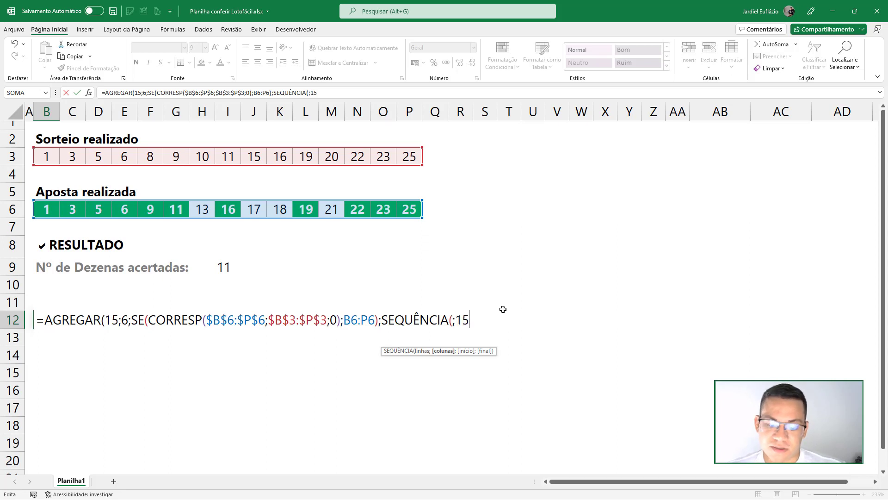
type(")")
Step: Commit the B12 formula and try wrapping it in SEERRO(;"")
key("Return")
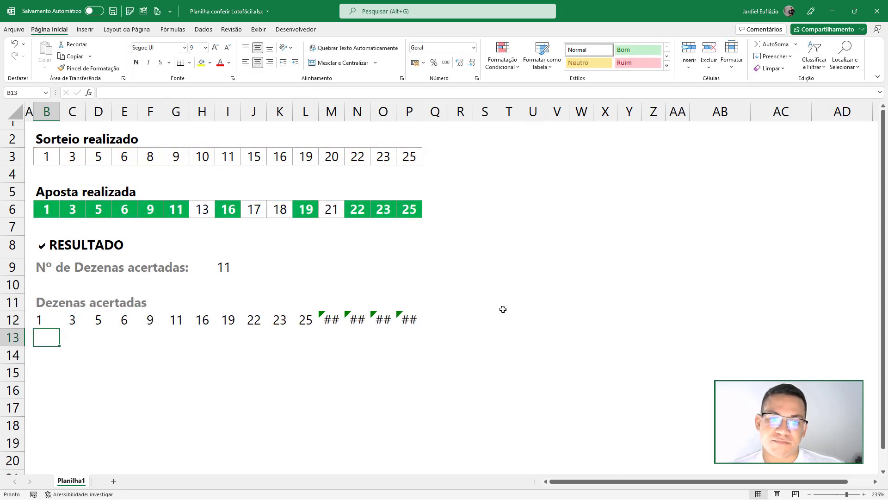
double_click(58, 320)
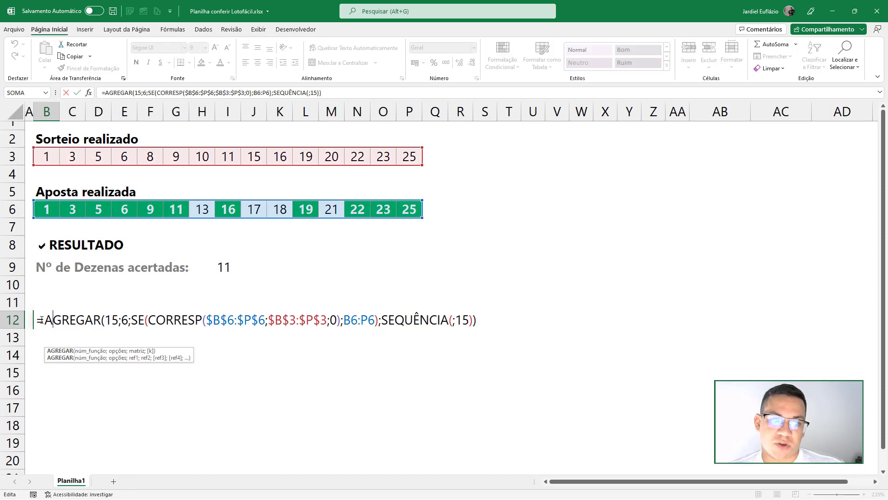
type("SEERRO(")
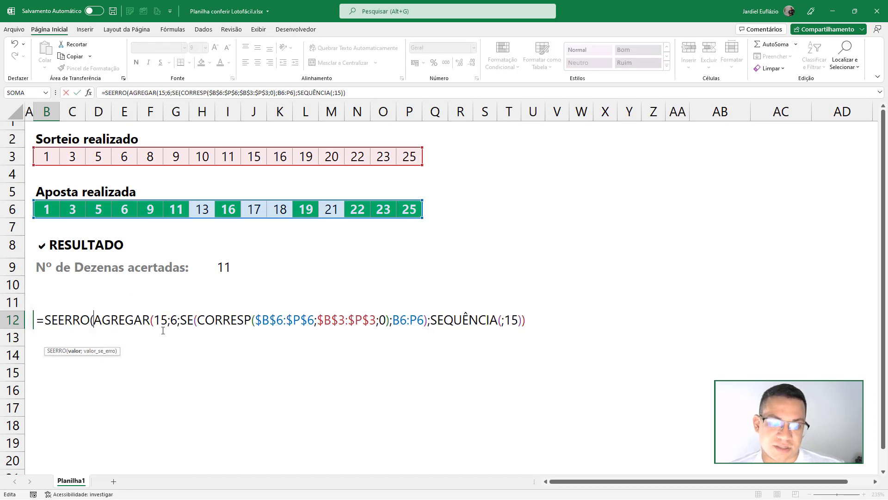
type(";\"\")")
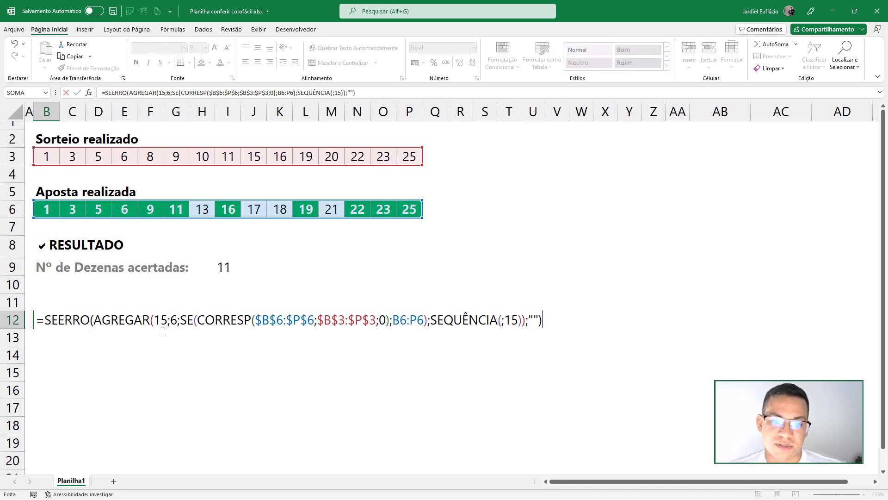
key("Return")
Step: Select SEQUÊNCIA(;15) in the B12 formula, preview it with F9, and delete it
double_click(55, 314)
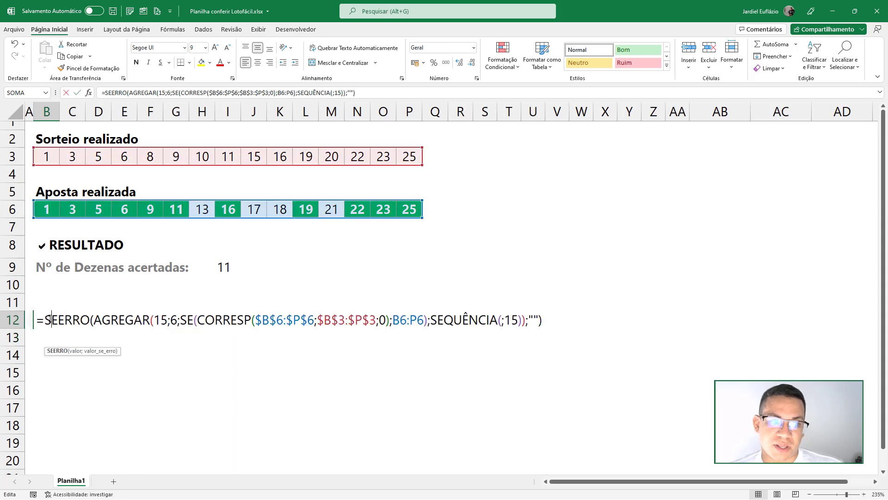
left_click_drag(431, 320, 522, 324)
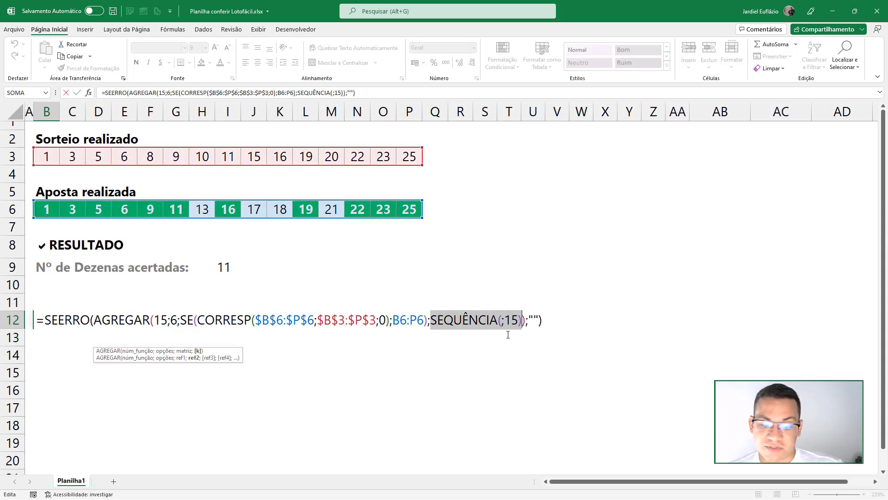
key("F9")
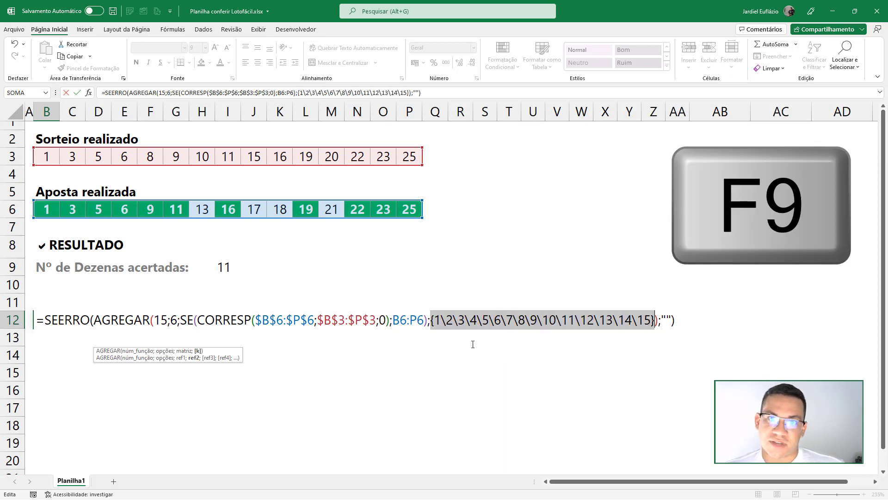
key("Escape")
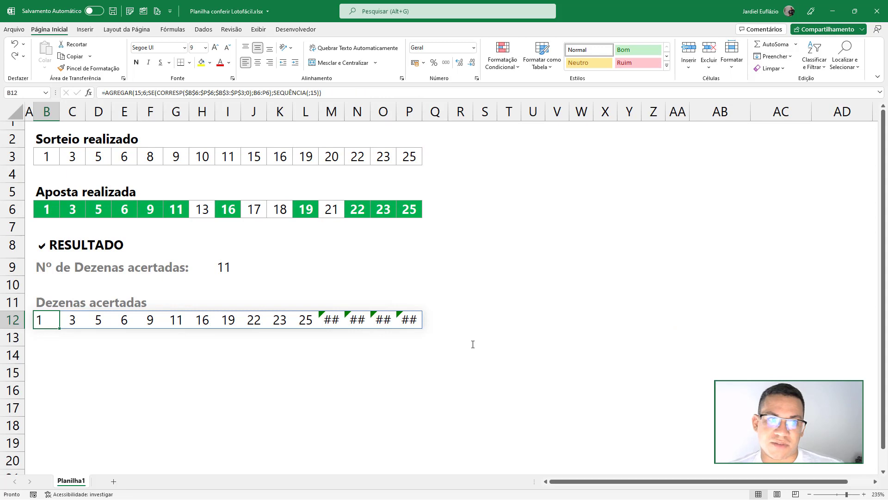
double_click(48, 321)
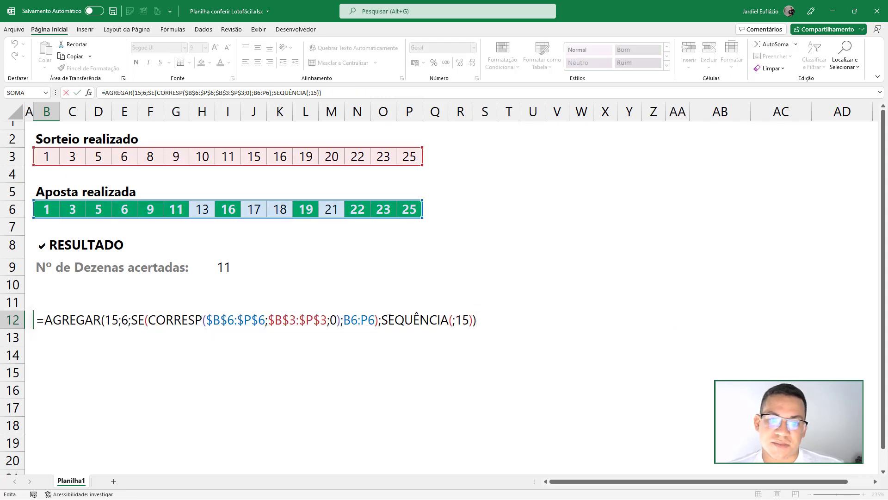
left_click_drag(391, 320, 508, 320)
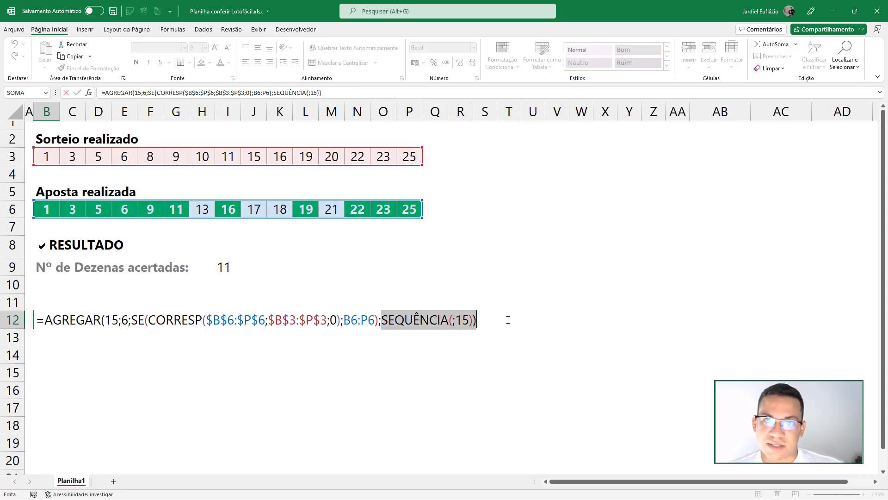
left_click(404, 321)
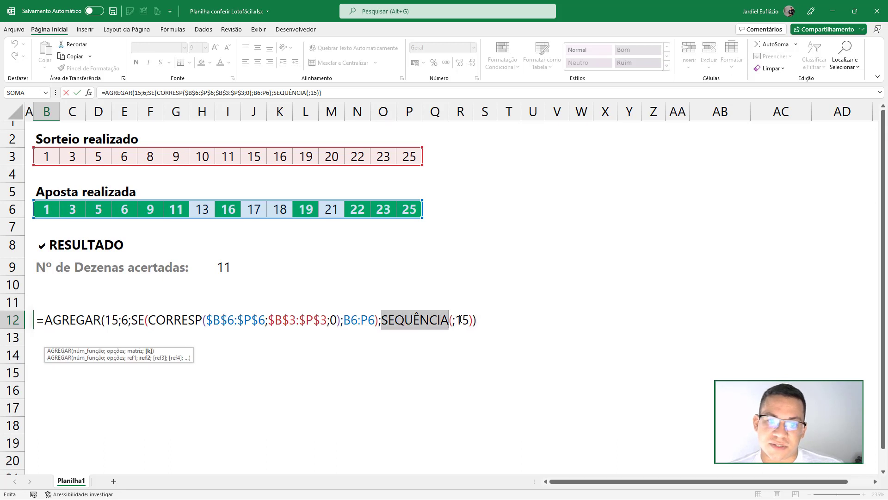
left_click_drag(404, 320, 473, 321)
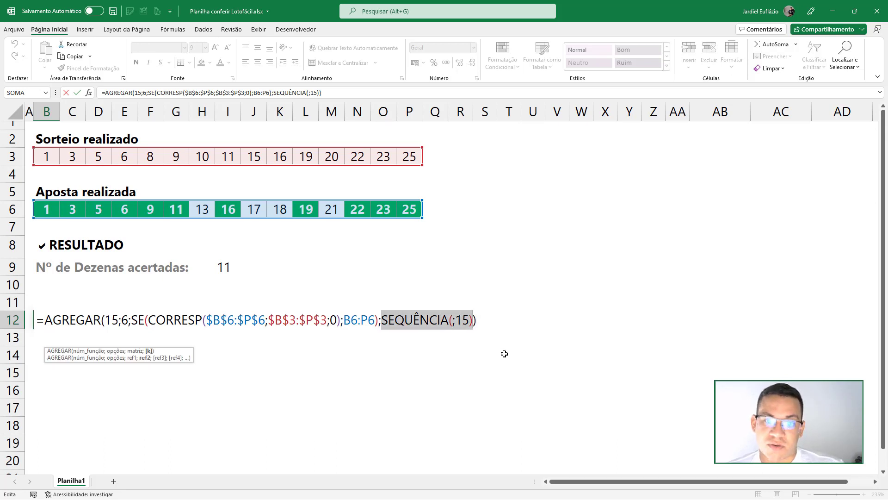
key("F9")
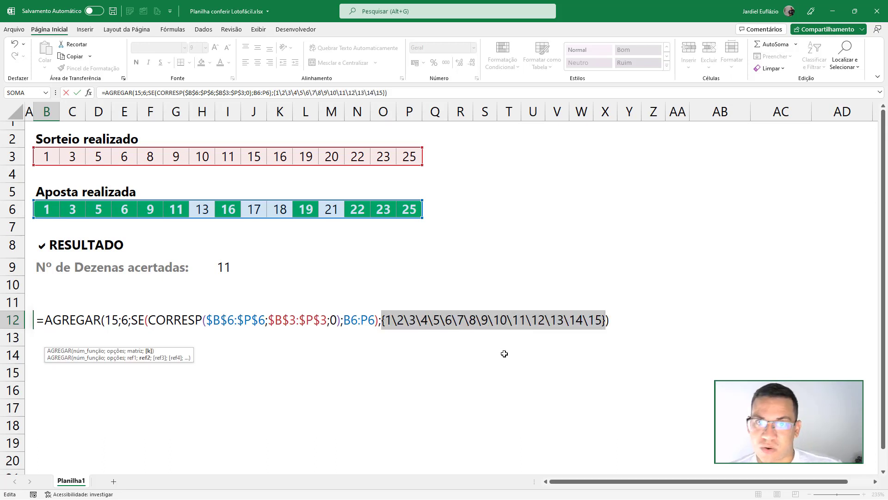
key("BackSpace")
key("BackSpace")
Step: Add COLS(S2:T2) as AGREGAR's k argument and preview its value with F9
type("C")
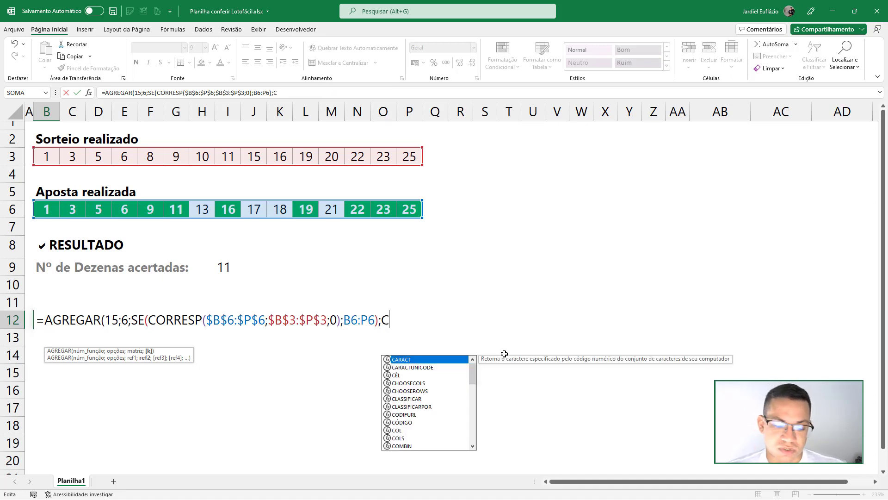
type("OLS(")
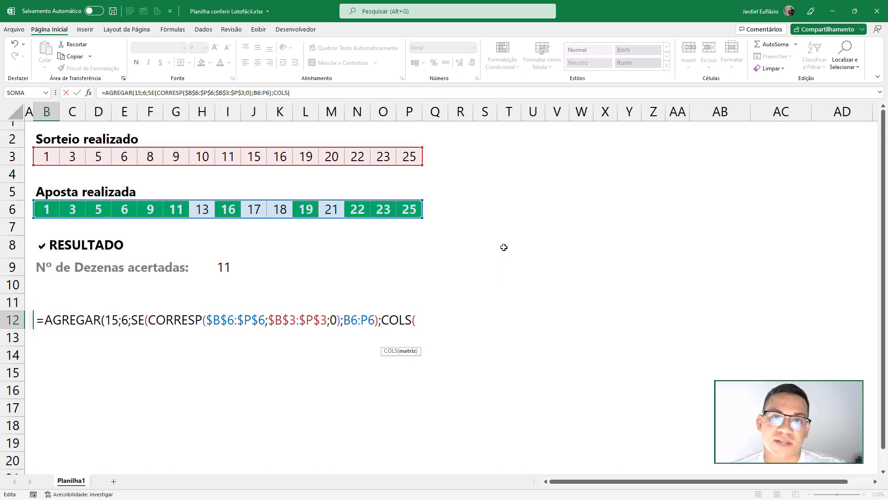
left_click_drag(486, 141, 509, 144)
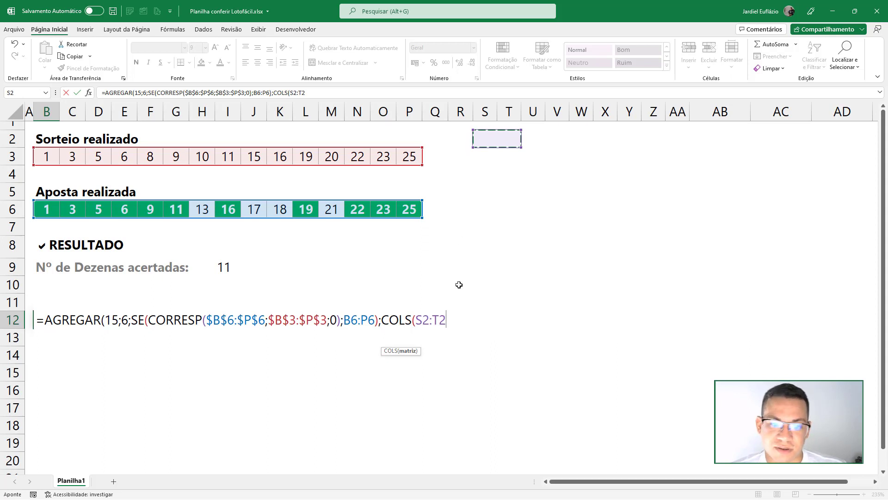
type(")")
left_click_drag(383, 321, 464, 323)
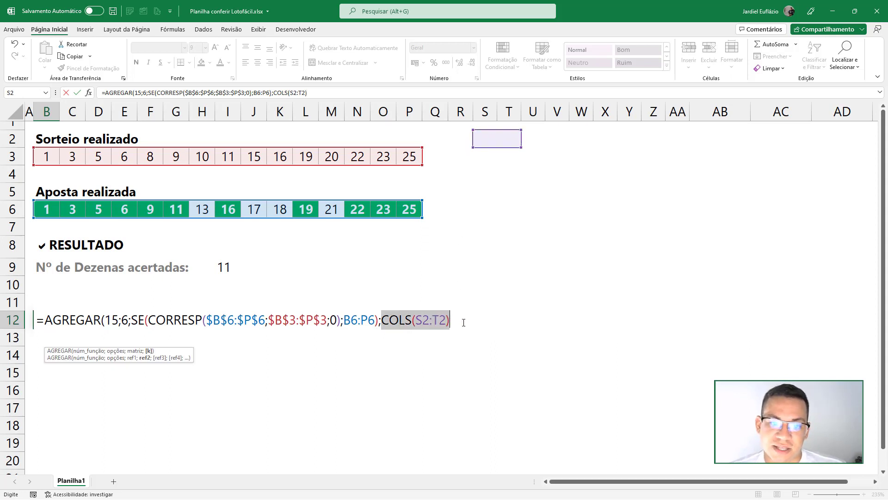
key("F9")
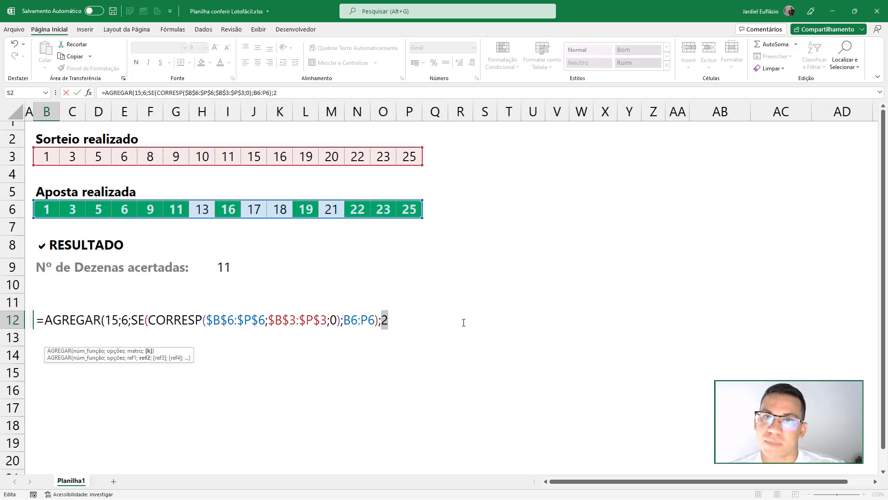
key("ctrl+z")
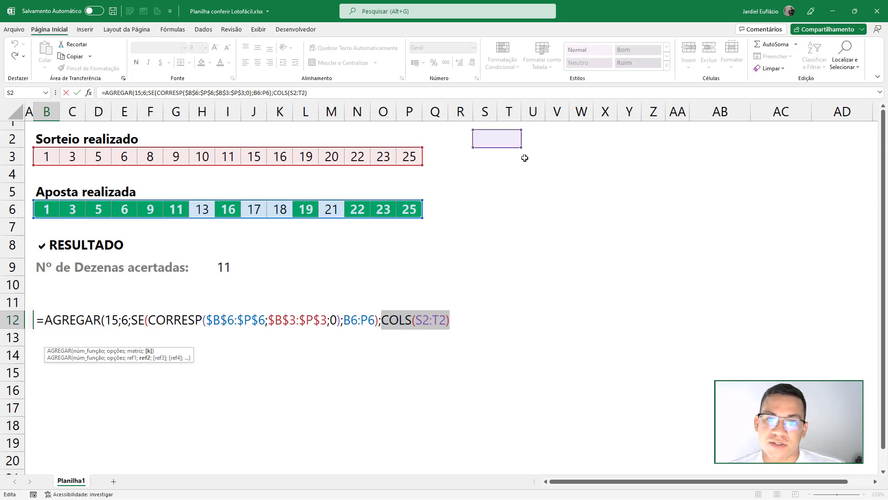
Step: Adjust the COLS test range through S2:T6 and R2:S6 to R2:U6, checking the result
left_click(523, 146)
left_click_drag(493, 140, 509, 211)
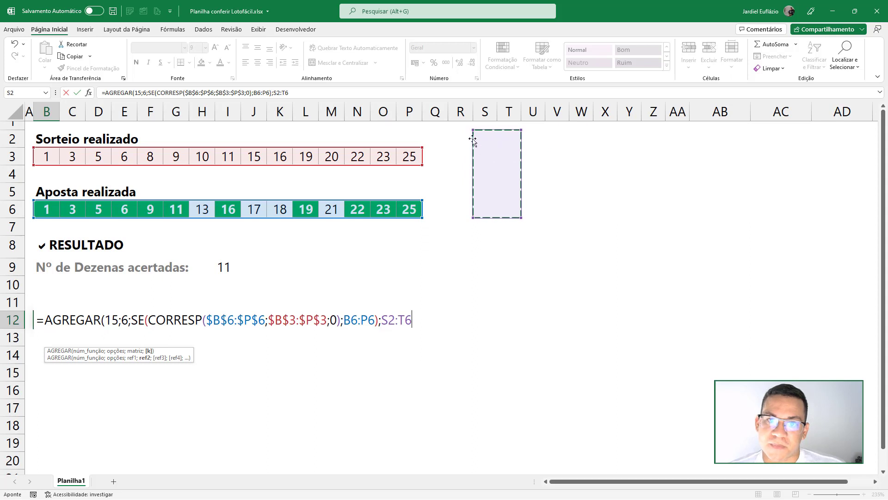
left_click_drag(474, 155, 464, 155)
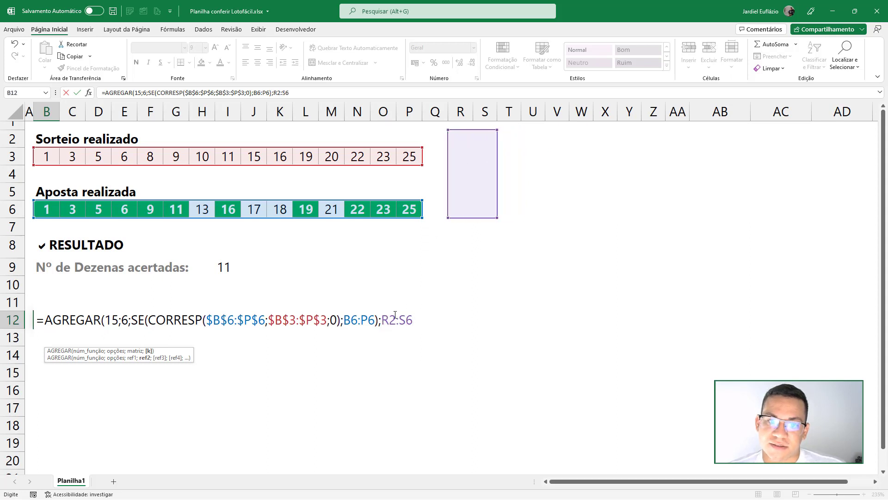
type("COLS(")
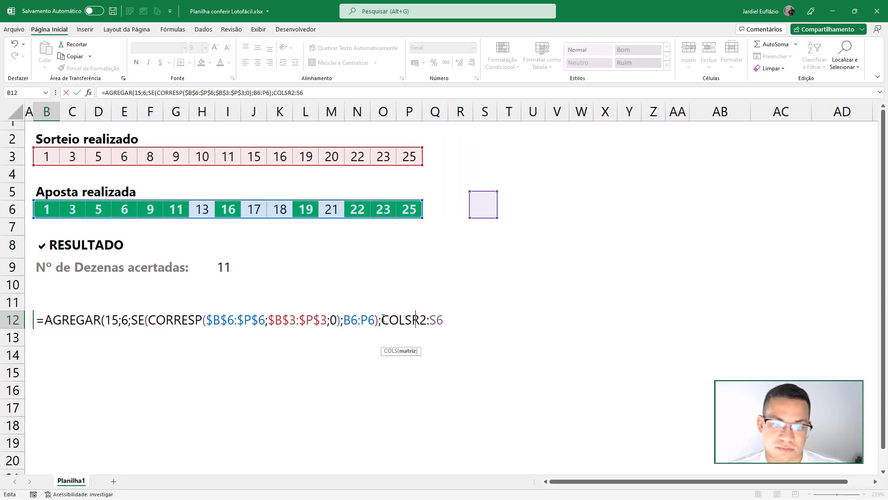
left_click_drag(383, 319, 450, 319)
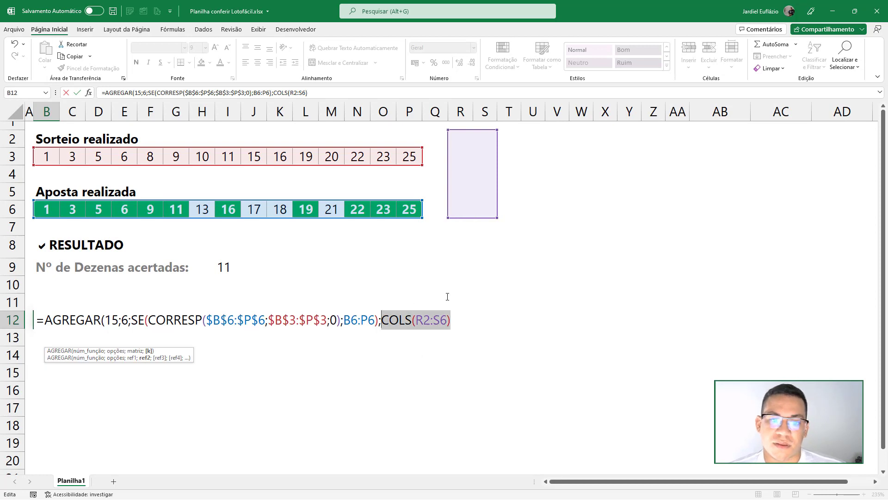
type("2")
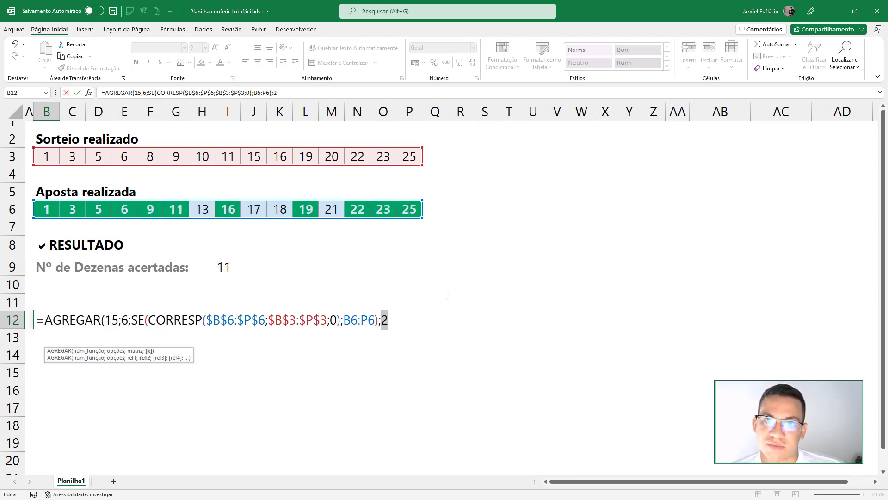
key("ctrl+z")
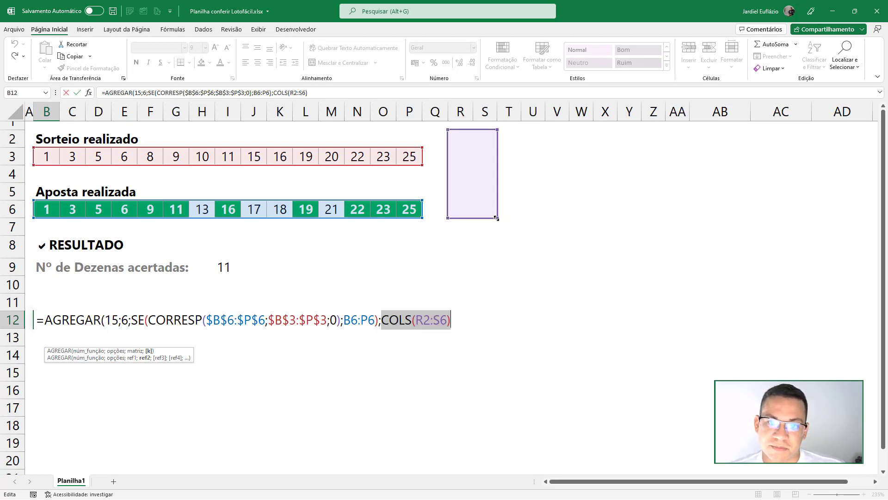
left_click_drag(499, 219, 546, 219)
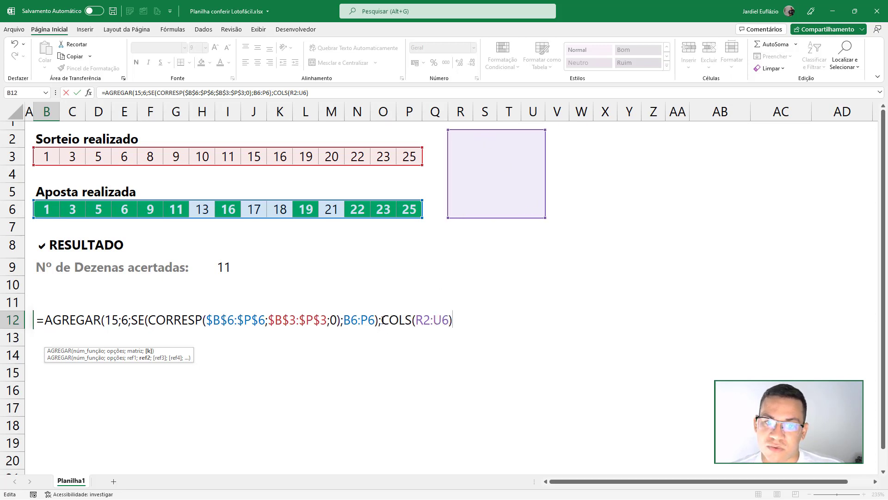
left_click_drag(382, 320, 455, 320)
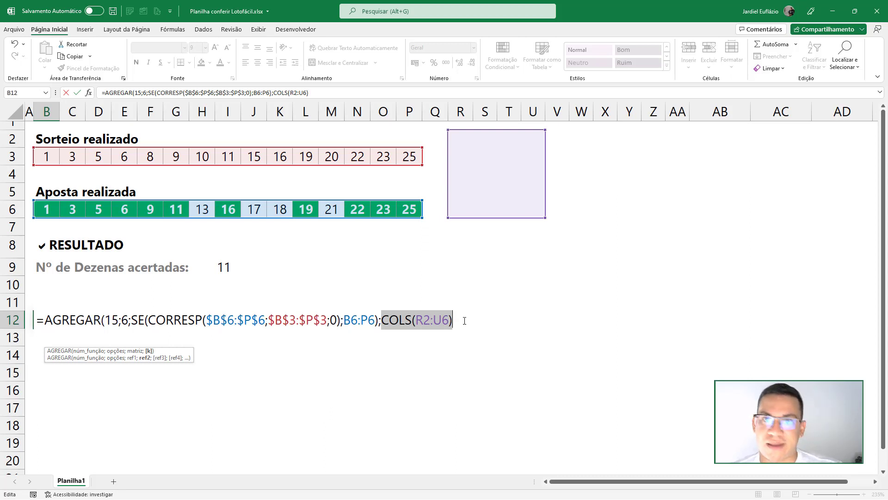
key("Delete")
key("ctrl+z")
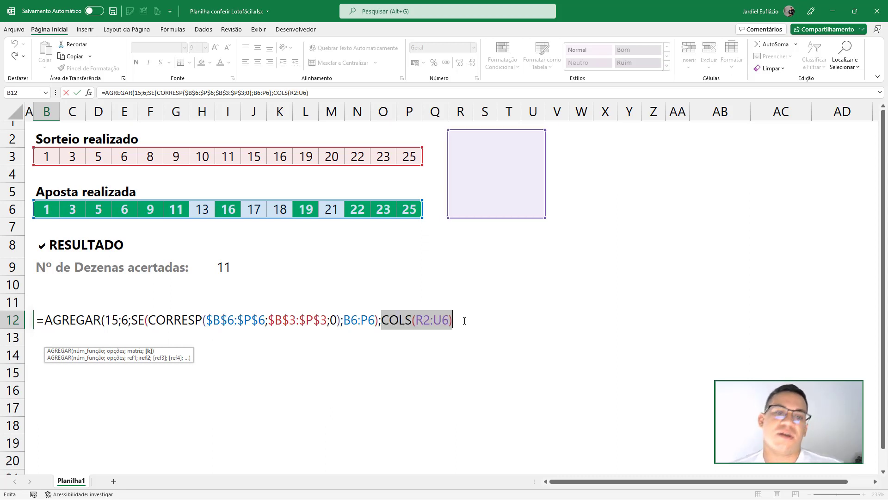
left_click_drag(418, 320, 521, 328)
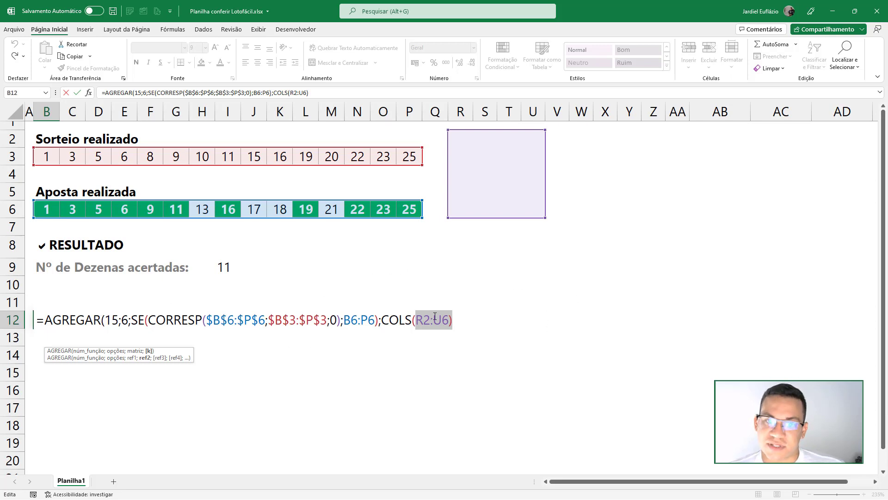
Step: Make AGREGAR's last argument COLS($B$12:B12), with the first B12 made absolute
type("B12")
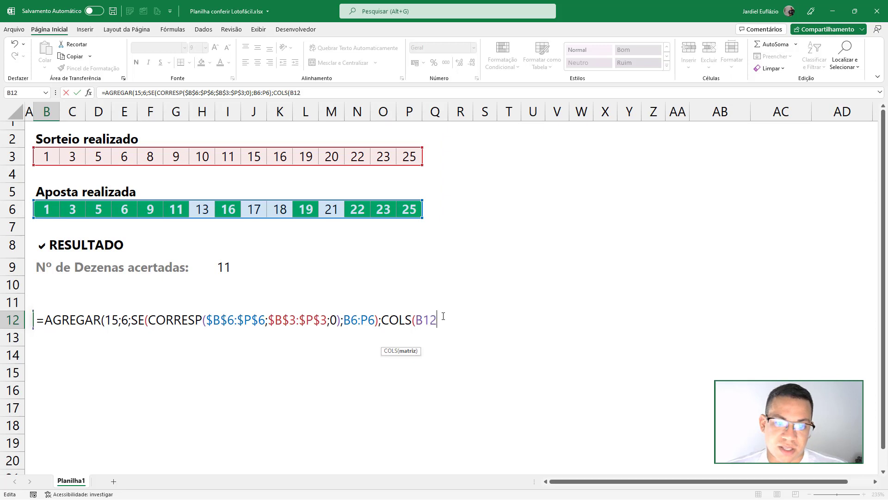
type(":")
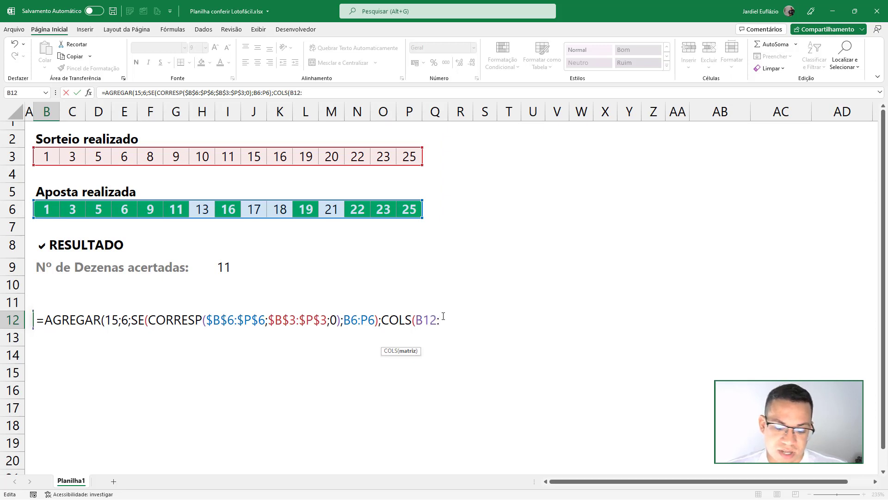
type("B12))")
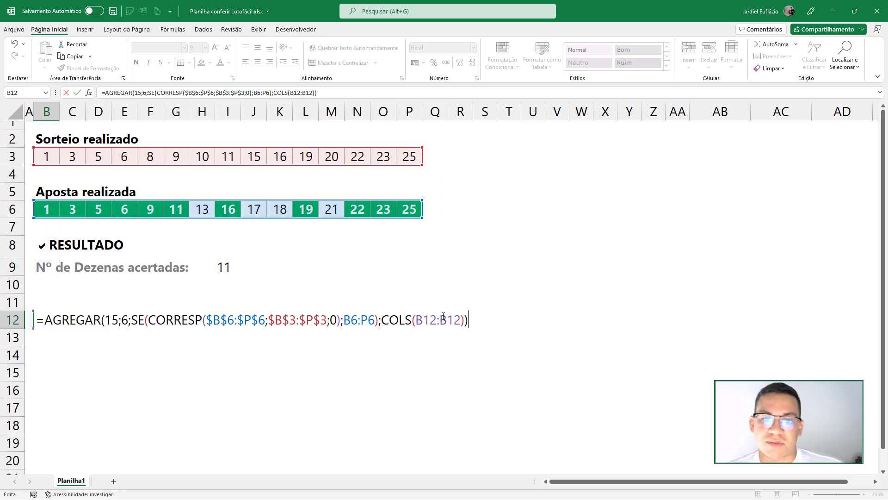
left_click_drag(416, 320, 437, 320)
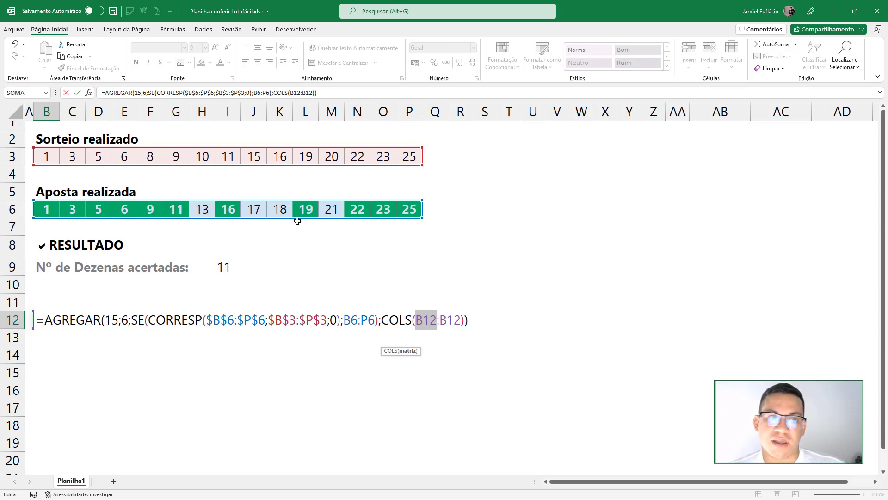
key("Left")
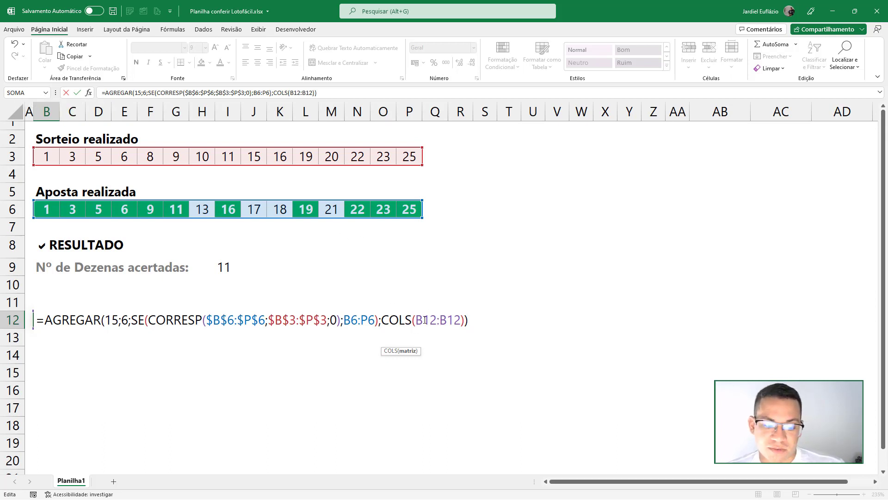
key("F4")
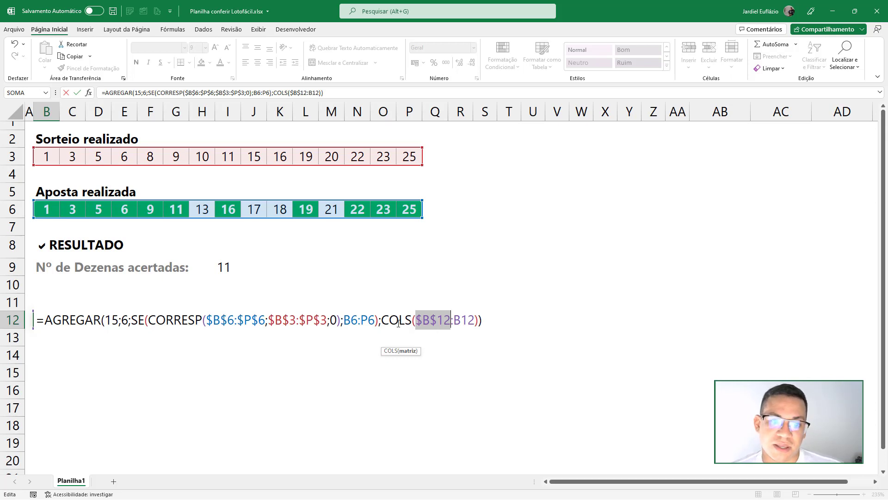
Step: Try C12 and then D12 as the end reference of the COLS($B$12:…) range
left_click_drag(382, 319, 479, 319)
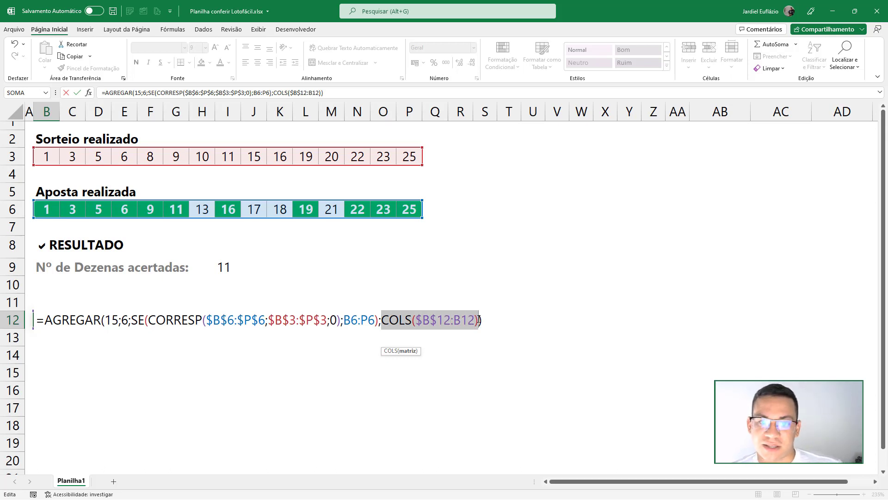
left_click_drag(453, 319, 460, 320)
type("C")
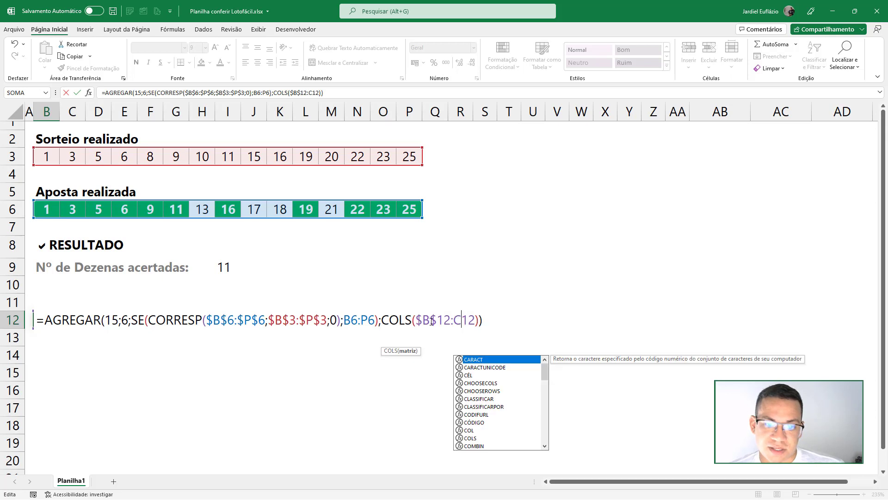
mouse_move(382, 319)
left_mouse_down()
mouse_move(480, 320)
mouse_move(462, 319)
left_mouse_up()
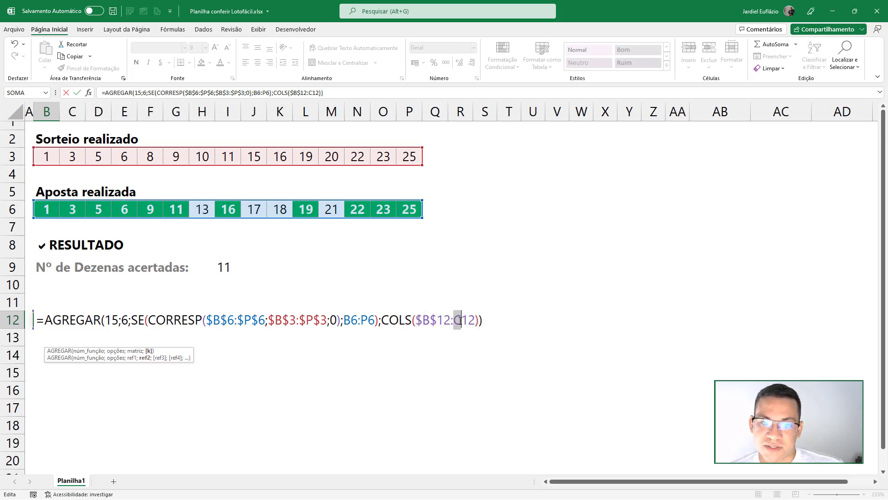
type("D")
left_click_drag(382, 319, 481, 321)
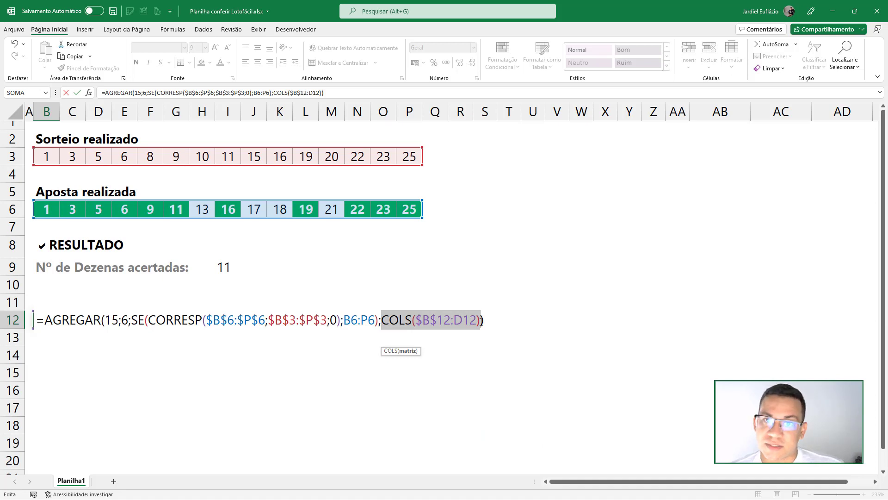
Step: Restore the COLS end reference to B12 and commit, so B12 returns 1
left_click(479, 320)
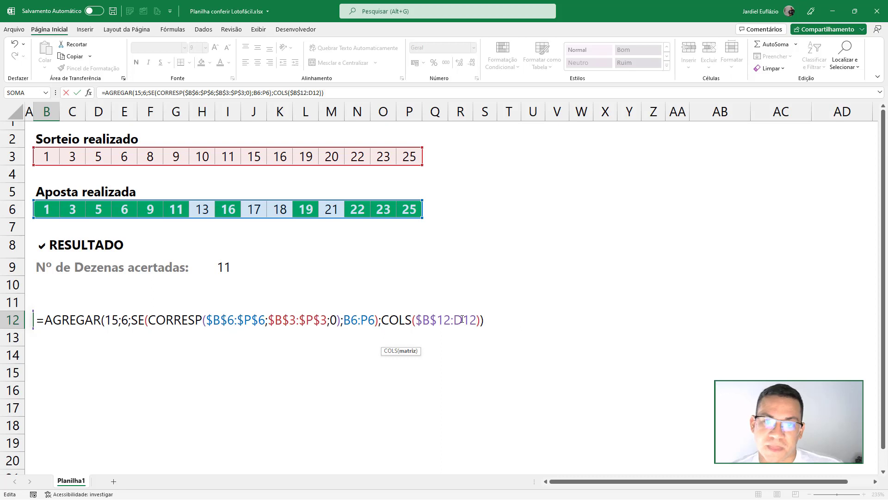
left_click_drag(463, 320, 455, 319)
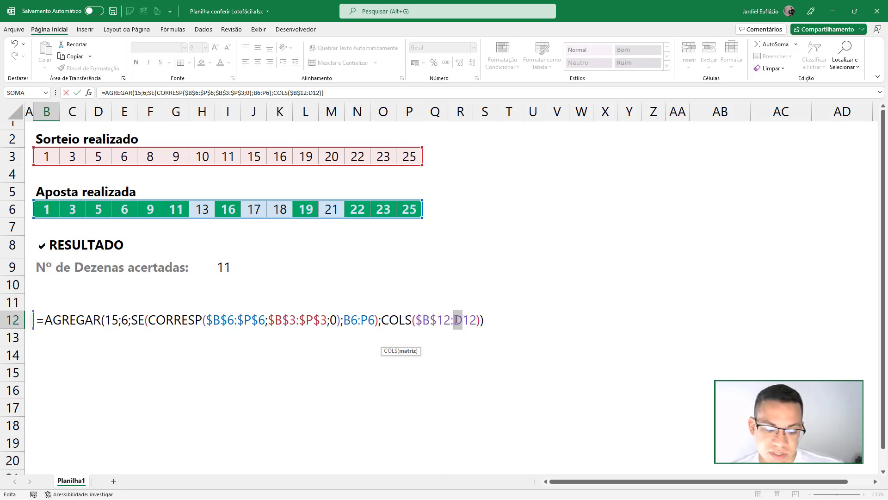
type("B")
left_click_drag(416, 319, 452, 320)
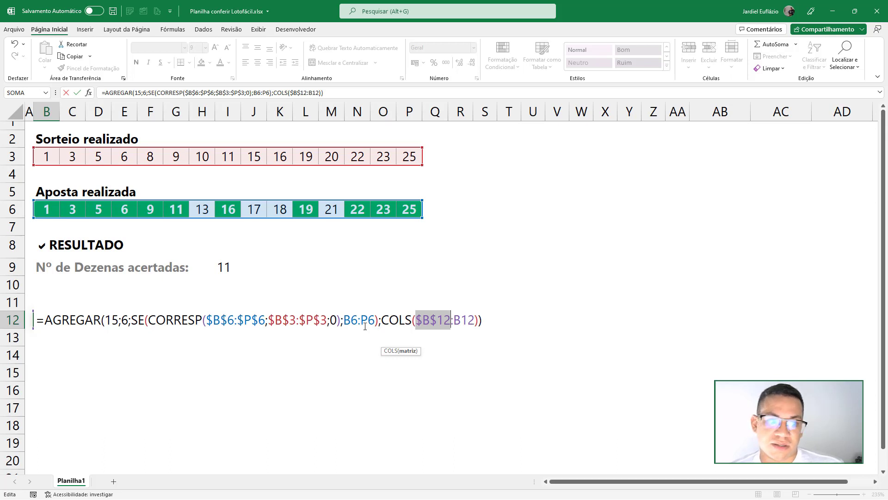
key("Return")
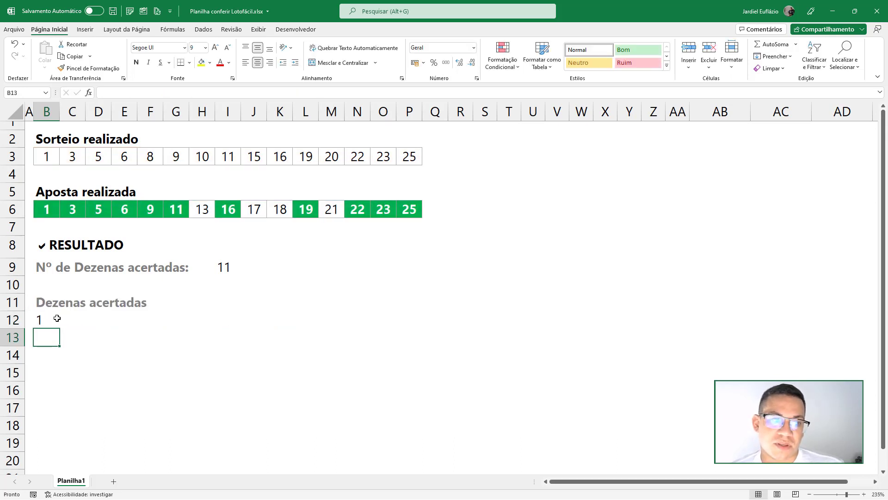
Step: Change B6:P6 to the absolute range $B$6:$P$6 in B12's formula and commit it
double_click(55, 320)
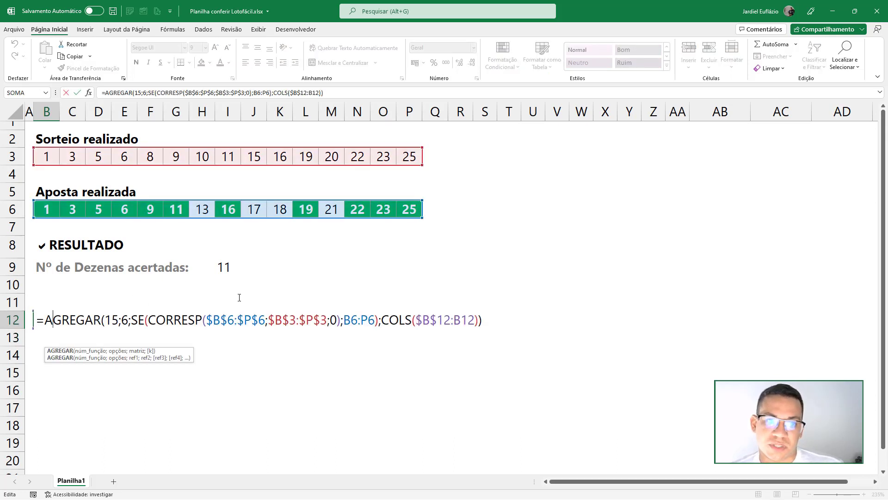
key("Escape")
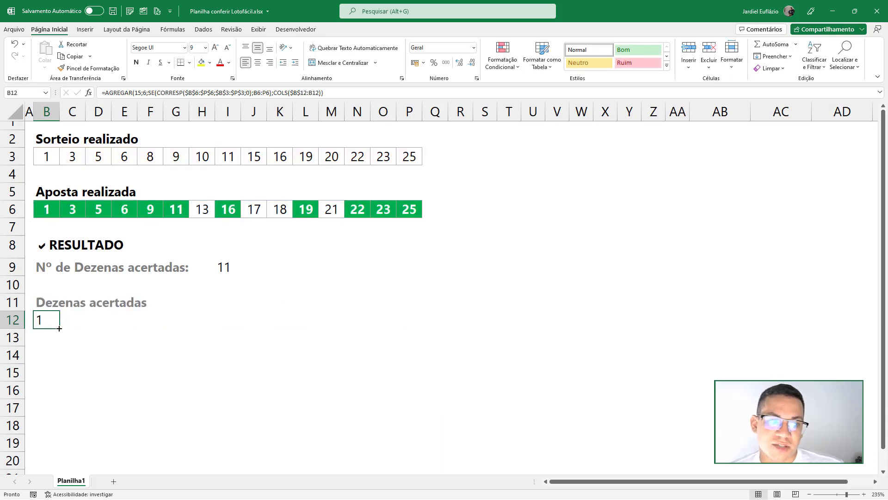
double_click(48, 319)
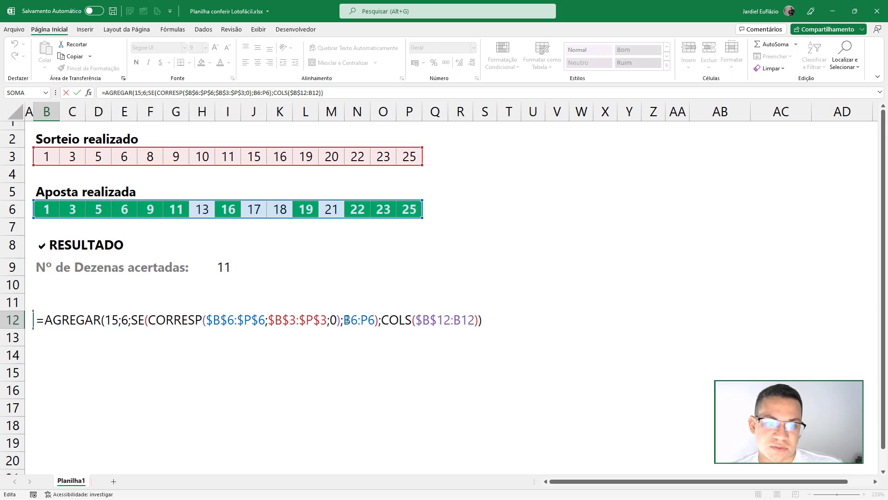
left_click_drag(344, 319, 375, 319)
key("F4")
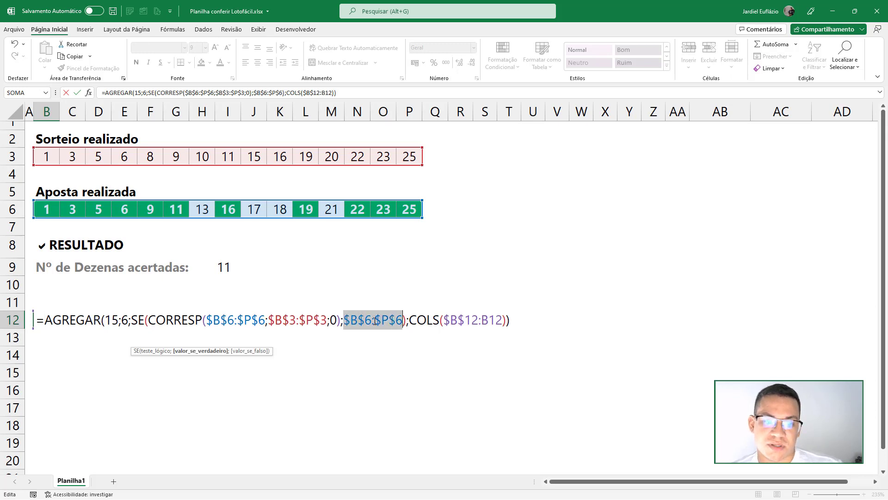
key("Return")
Step: Copy the B12 matched-numbers formula right through G12
left_click(54, 322)
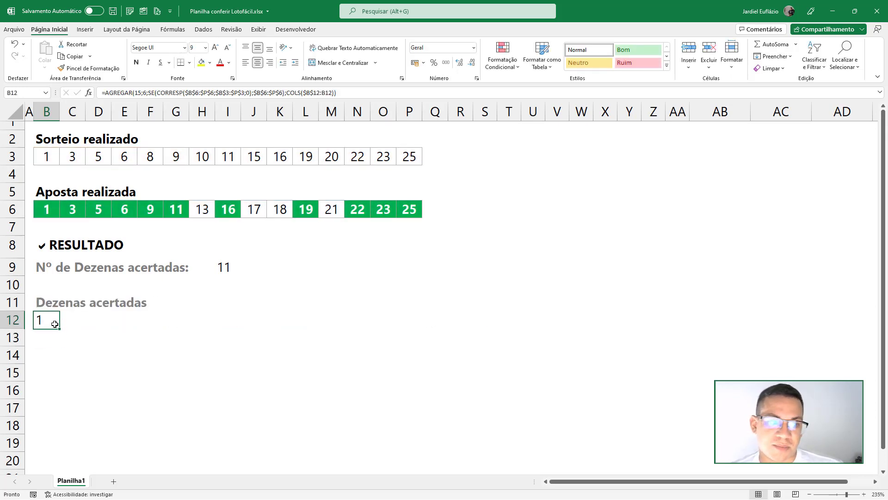
left_click_drag(59, 328, 111, 330)
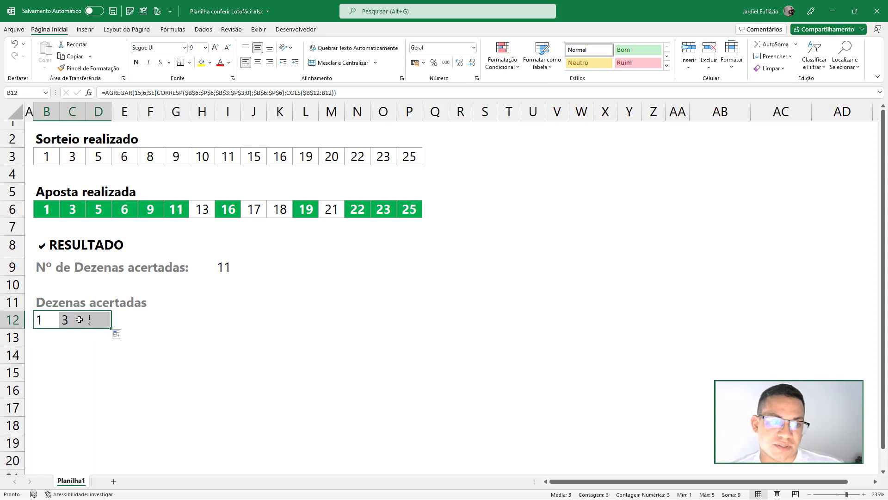
key("Right")
key("Right")
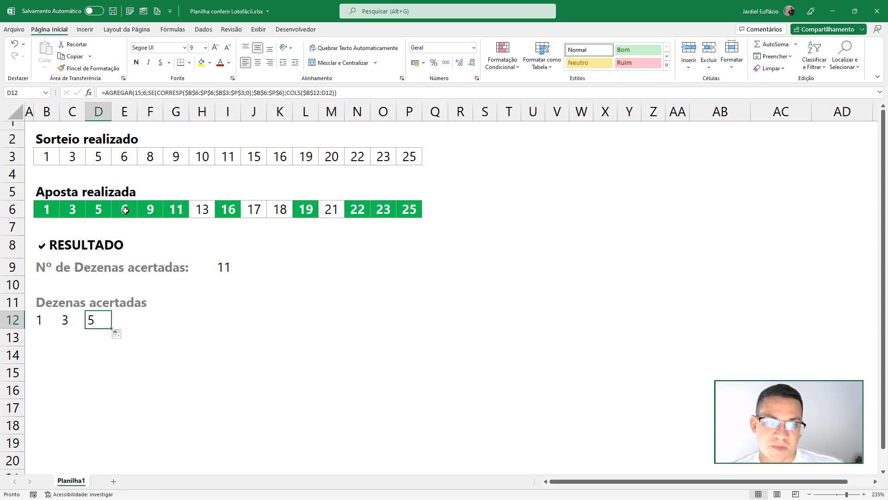
left_click_drag(123, 211, 179, 209)
left_click(96, 319)
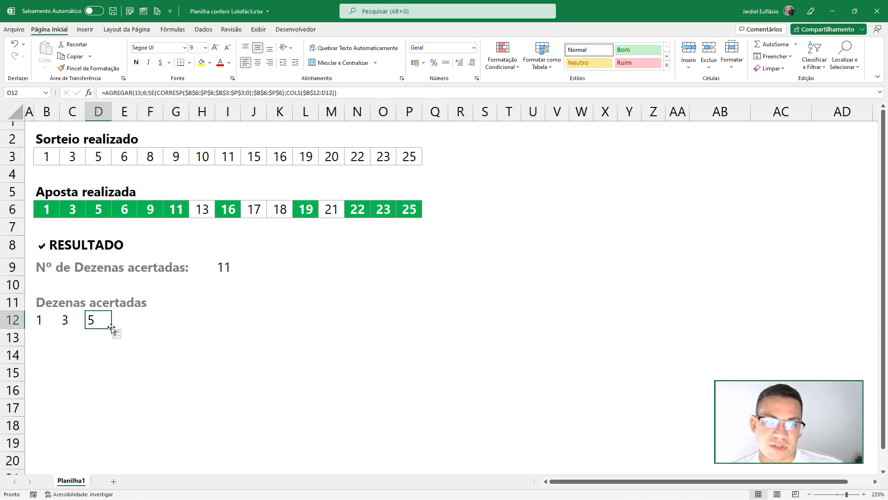
left_click_drag(111, 328, 183, 328)
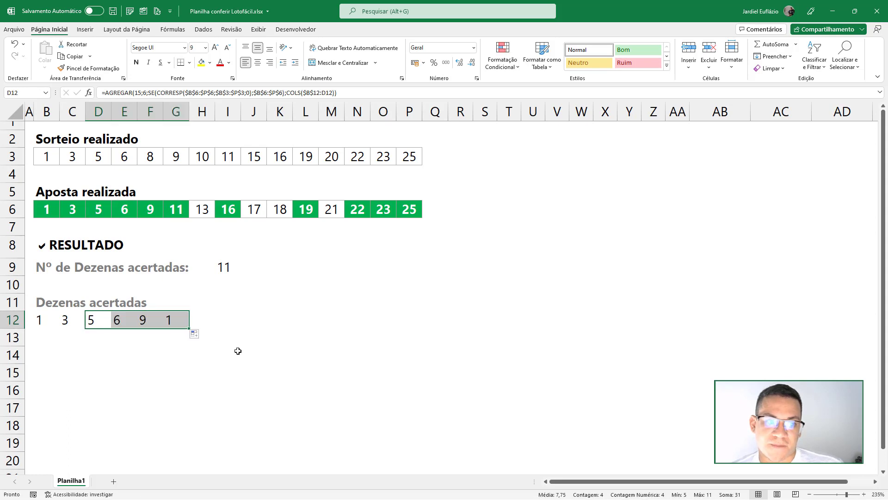
Step: Extend the formula from G12 across to P12, leaving errors in M12:P12
left_click(227, 214)
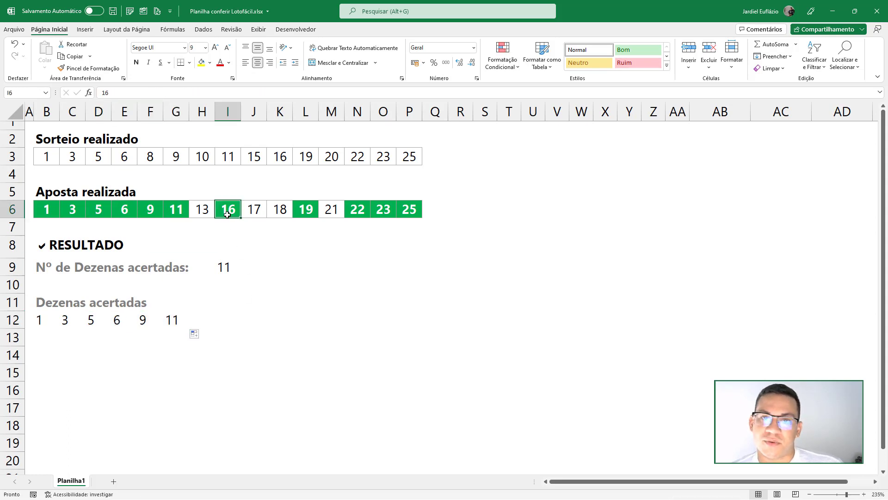
left_click(172, 320)
left_click_drag(189, 328, 216, 329)
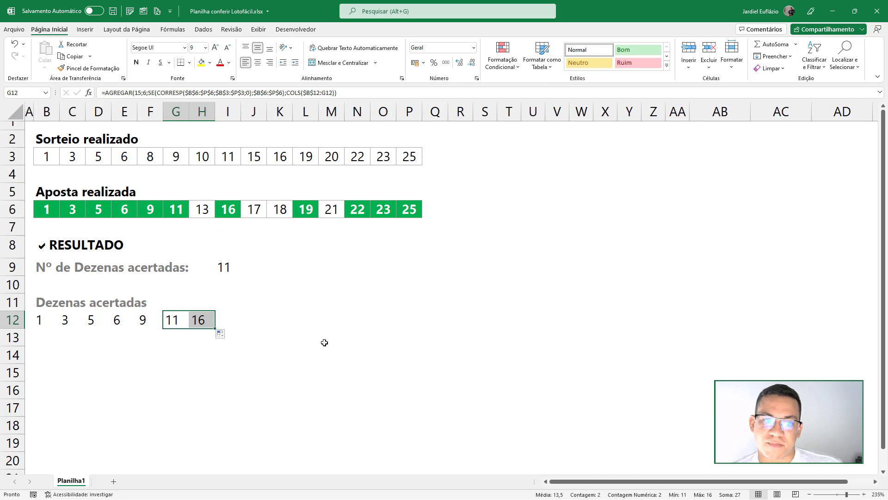
left_click(208, 319)
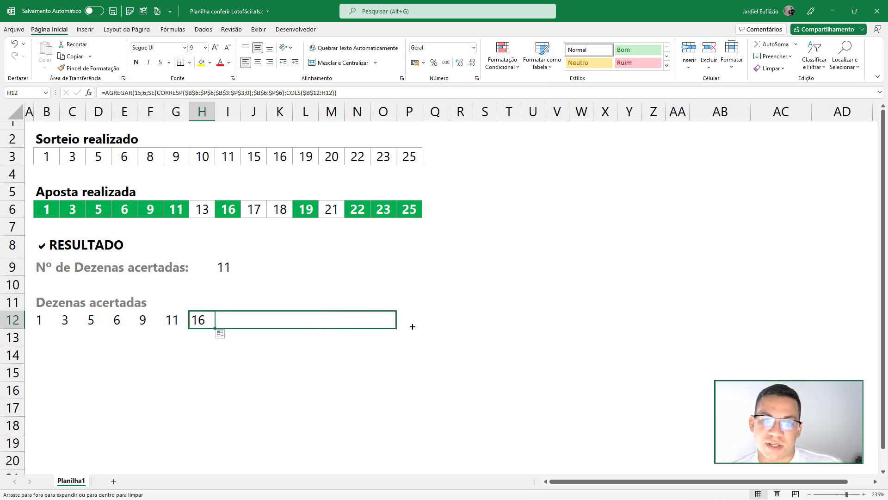
left_click_drag(312, 330, 421, 330)
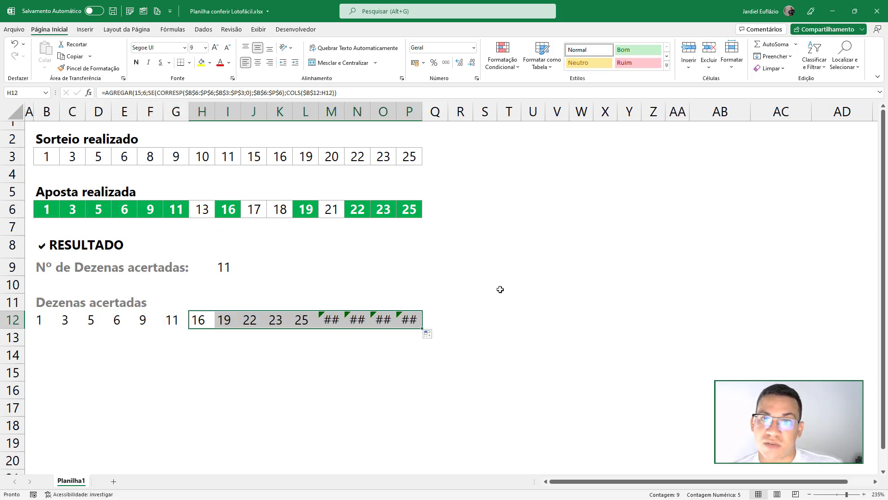
left_click_drag(331, 318, 409, 320)
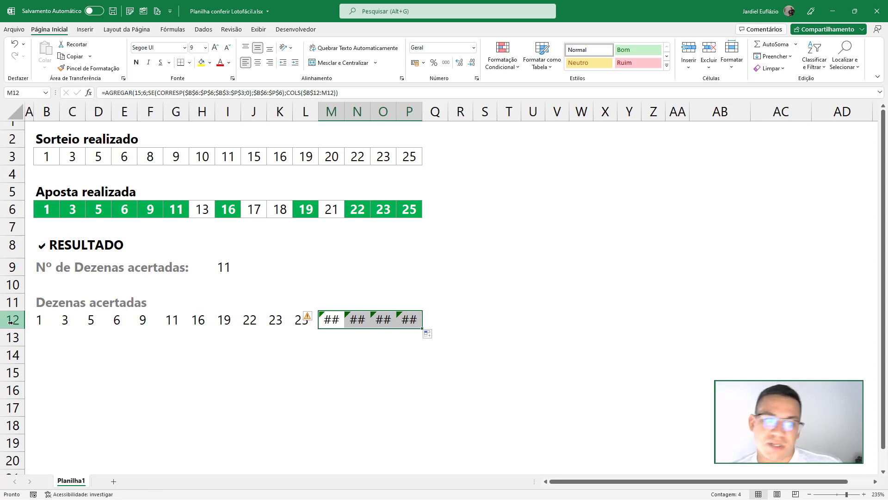
double_click(40, 320)
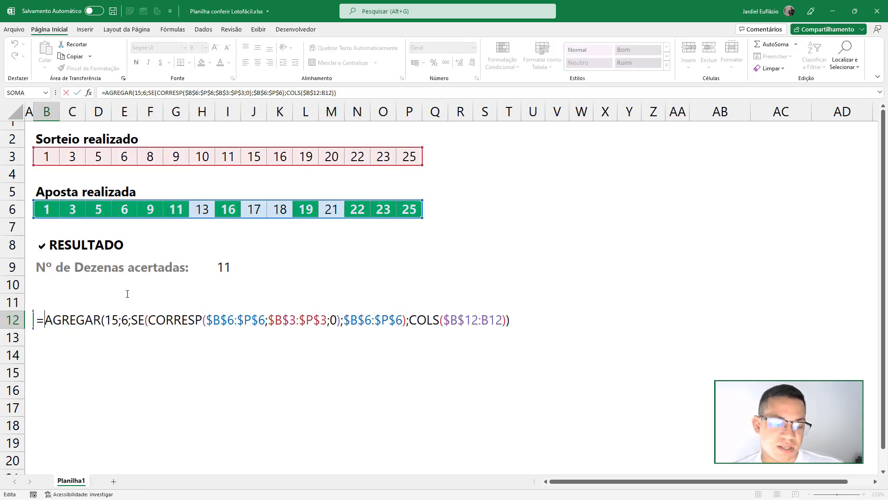
Step: Wrap the B12 formula in SEERRO(…;"") and fill it across B12:P12 with Ctrl+R
type("SEERRO(")
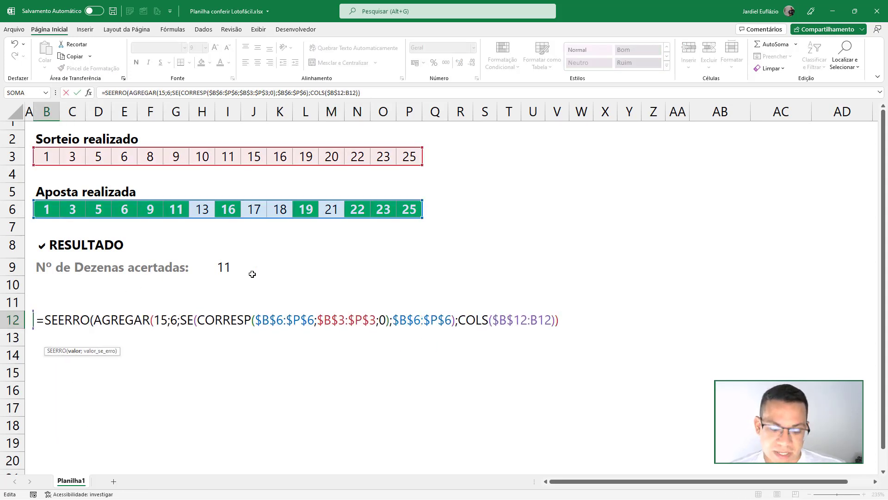
type(";\"\")")
key("Return")
type("Dezenas acertadas")
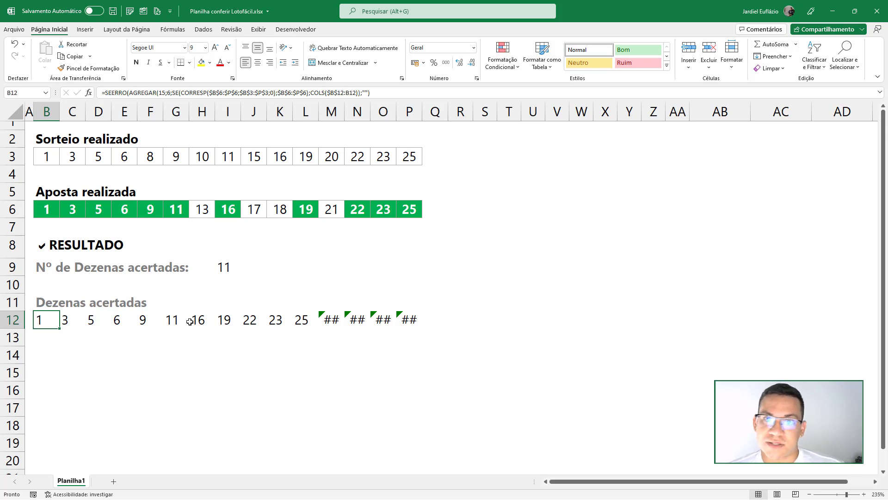
key("ctrl+shift+Right")
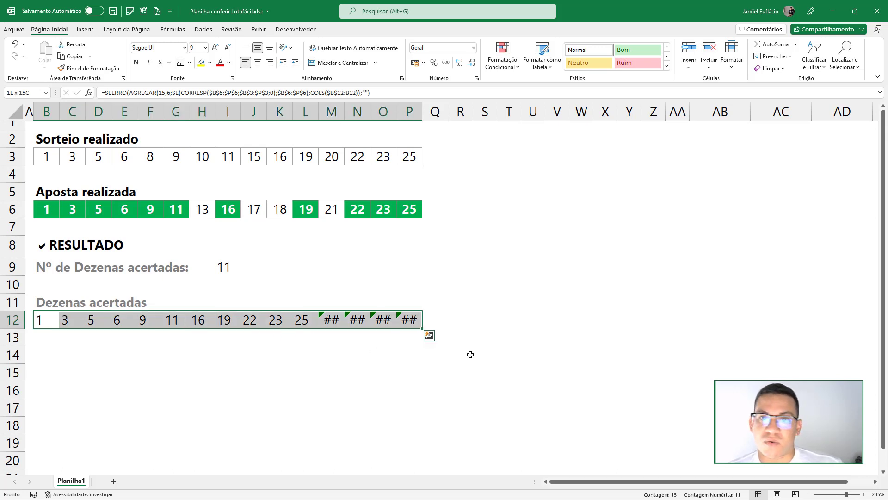
key("ctrl+r")
Step: Enter the note RIGHT in cell U6
left_click(537, 212)
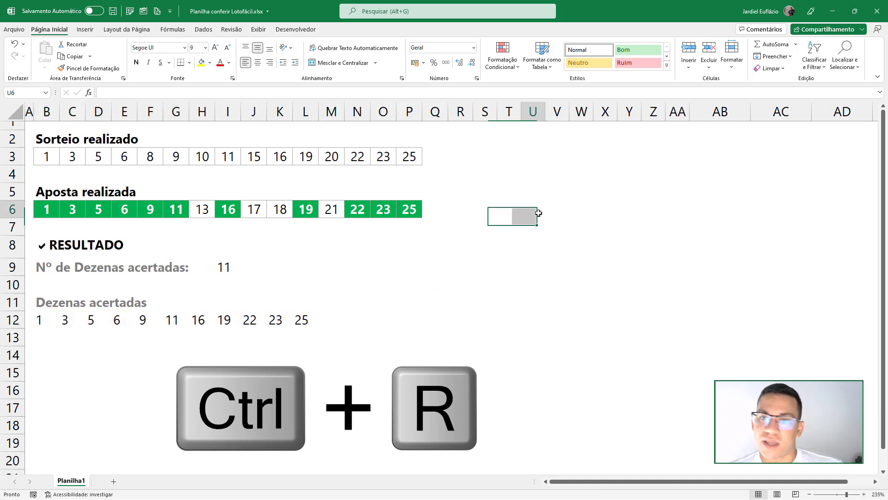
type("right")
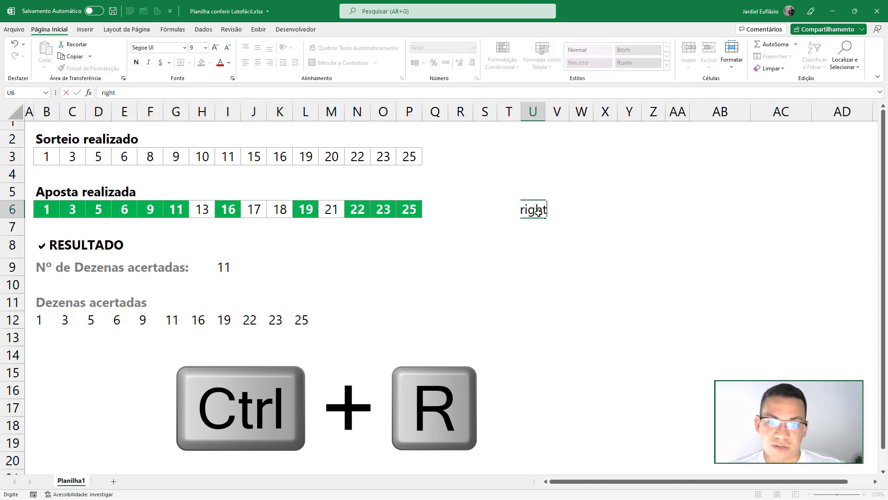
key("Escape")
type("RIGH")
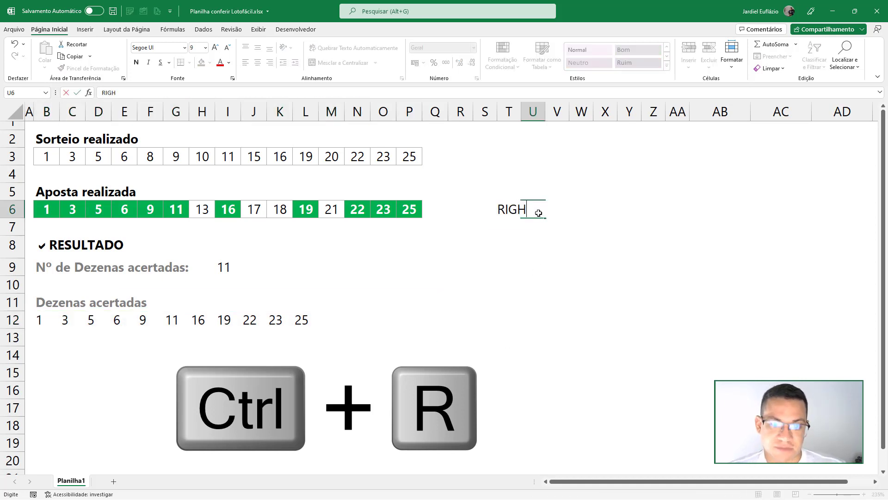
type("T")
left_click(124, 334)
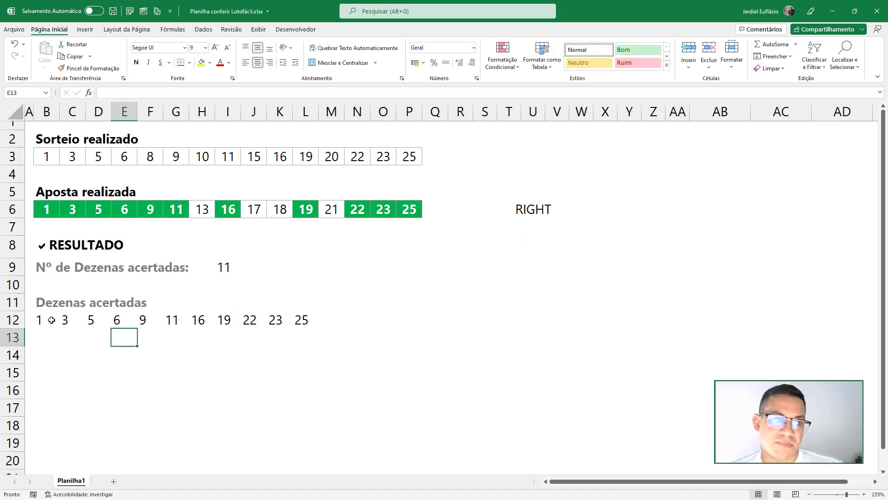
Step: Inspect M12's SEERRO formula without changes, then select the blank cells M12:P12
left_click(45, 319)
double_click(334, 319)
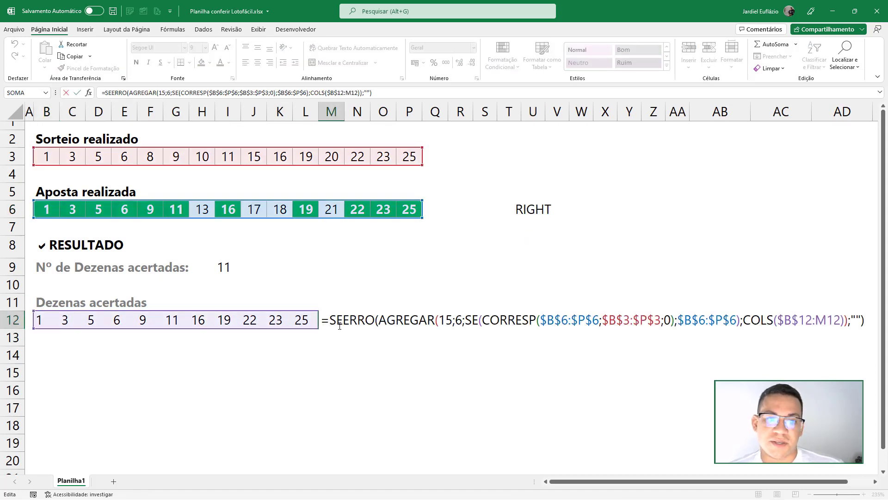
key("Escape")
left_click_drag(411, 318, 331, 316)
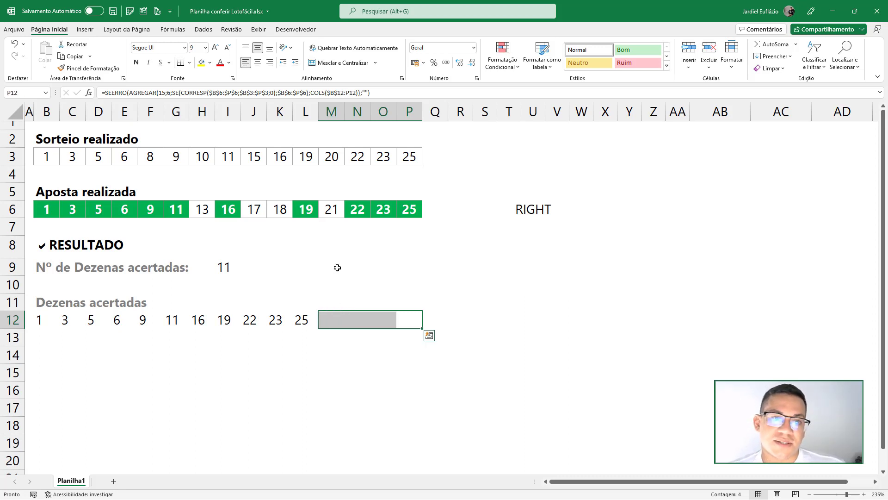
Step: Replace the bet's 21 in M6 with 20, then compare the bet row against the draw B3:P3
left_click(330, 211)
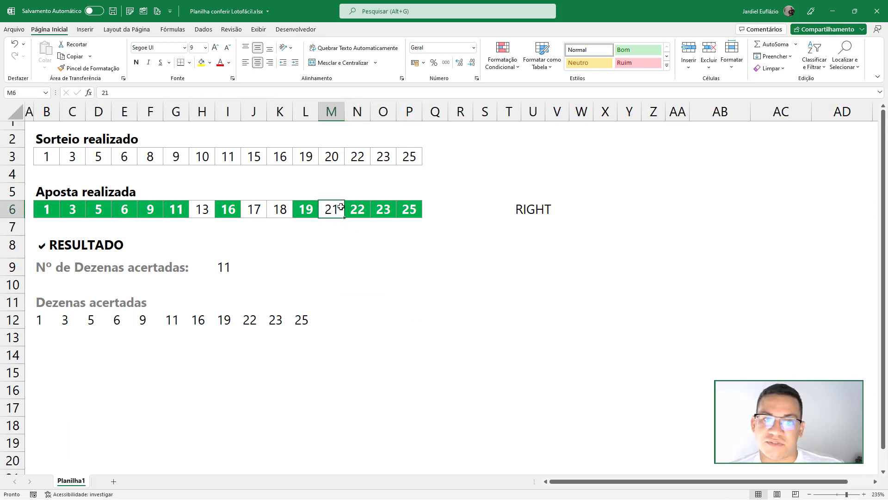
type("20")
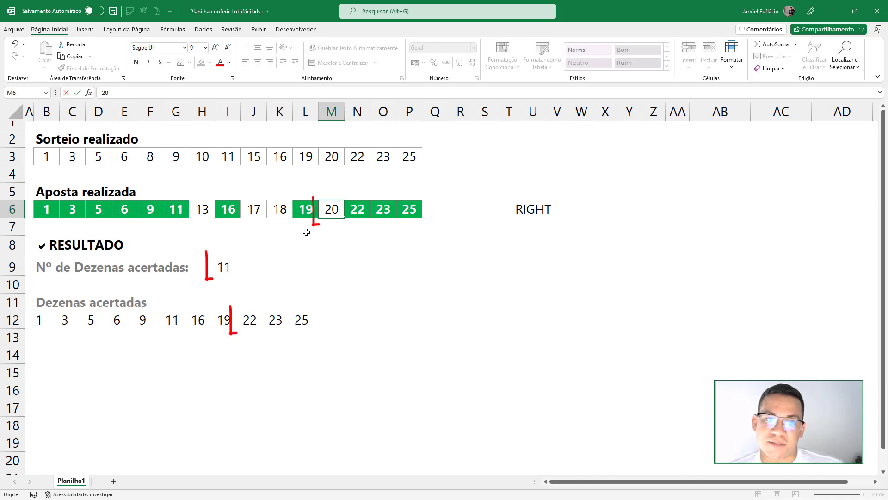
key("Return")
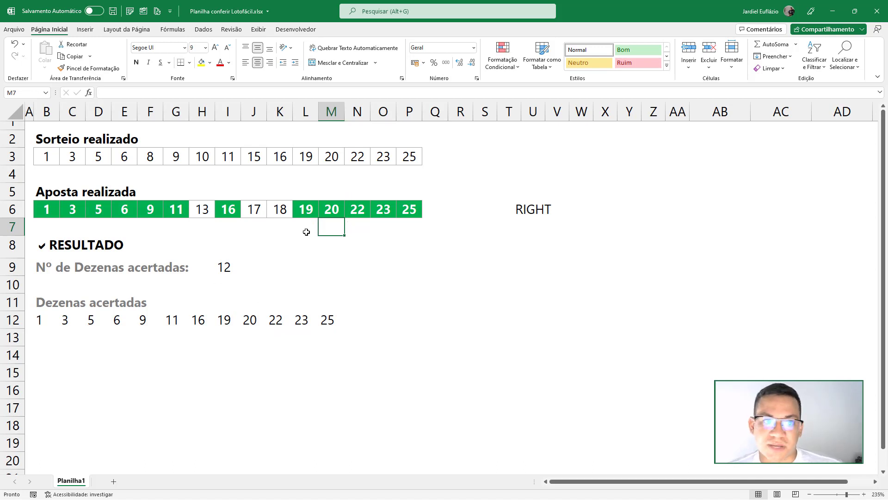
left_click_drag(45, 210, 407, 209)
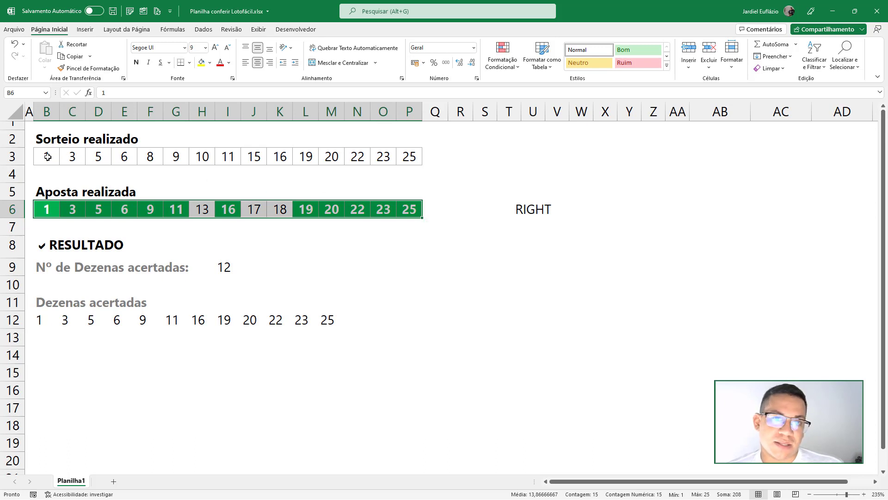
left_click_drag(47, 157, 404, 158)
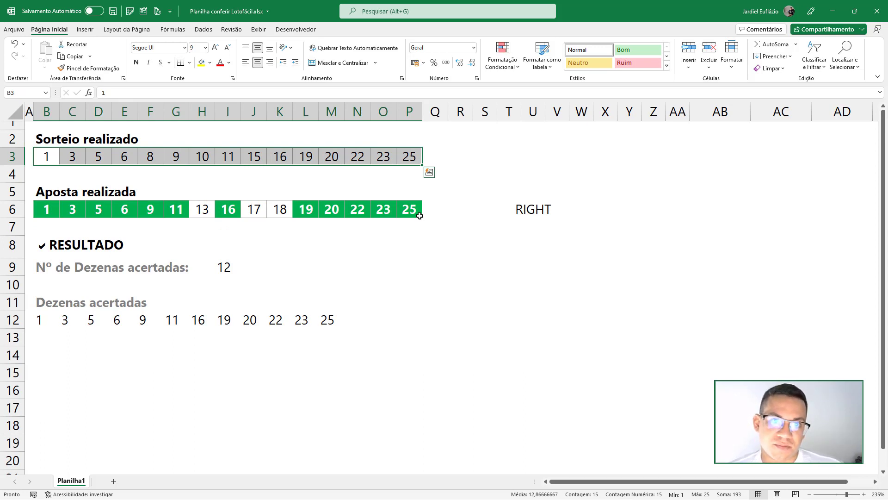
left_click_drag(46, 158, 410, 157)
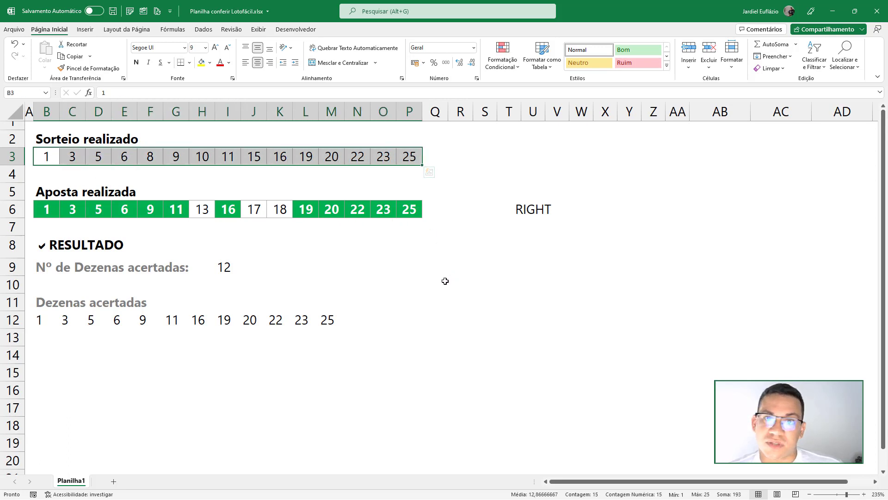
Step: Delete the RIGHT note and paste the draw B3:P3 transposed down column S
left_click(516, 209)
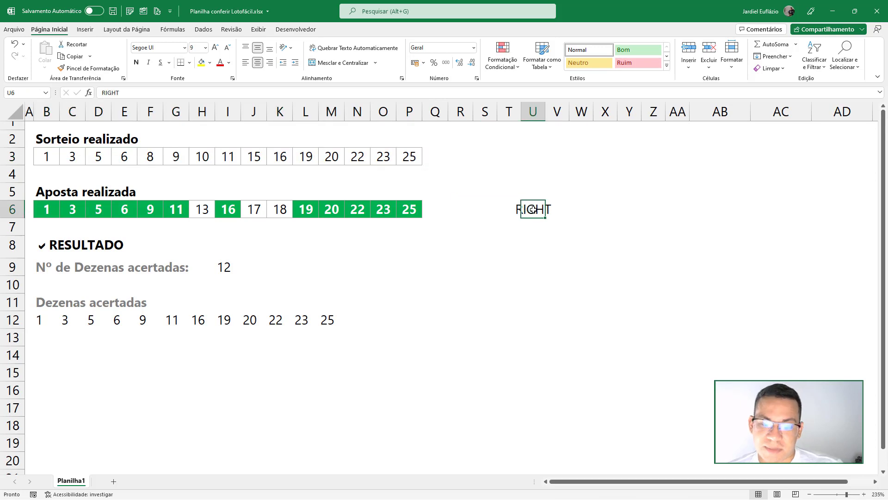
key("Delete")
left_click_drag(46, 157, 409, 157)
key("ctrl+c")
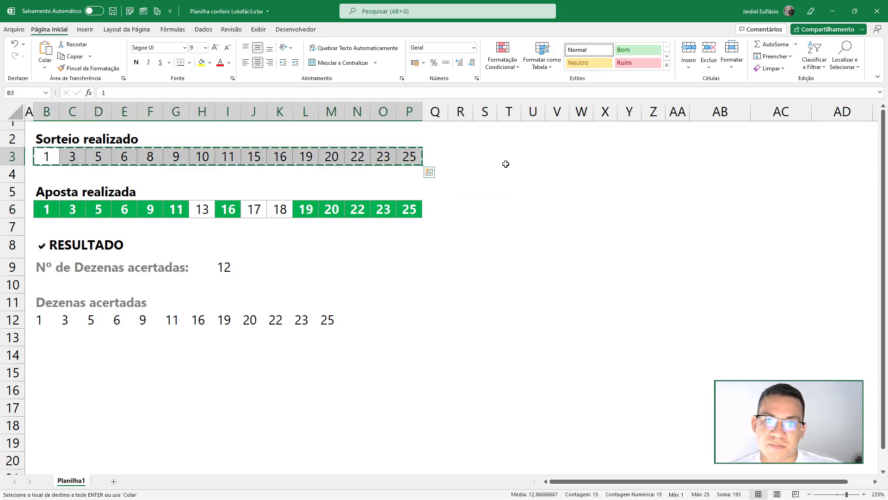
right_click(495, 157)
left_click(561, 221)
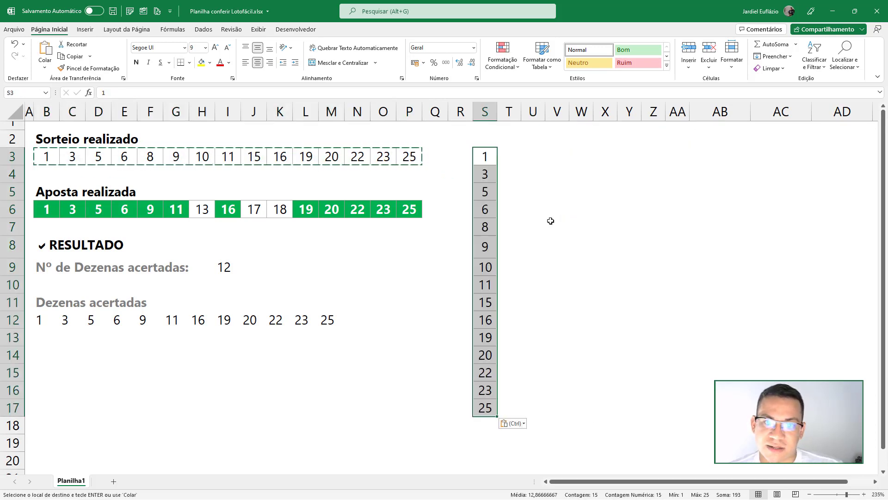
Step: Fill =ALEATÓRIO() random values down column T beside the draw numbers and widen T
left_click(511, 157)
type("=")
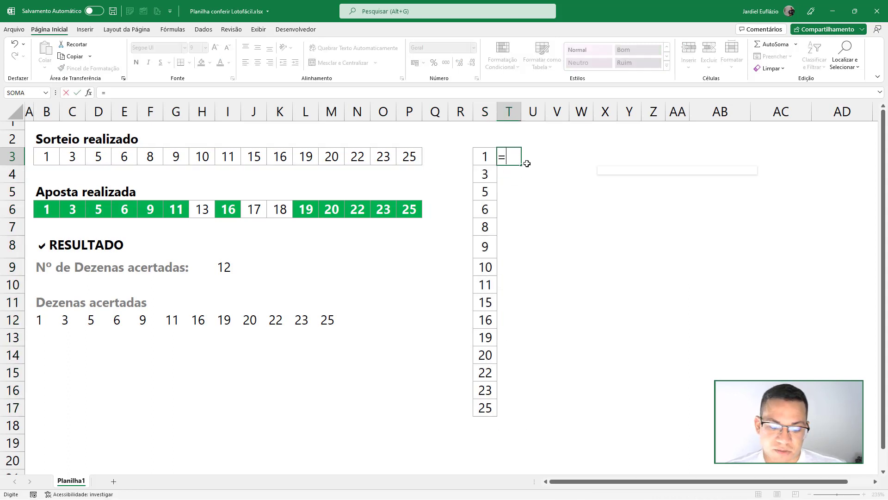
type("AL")
key("Tab")
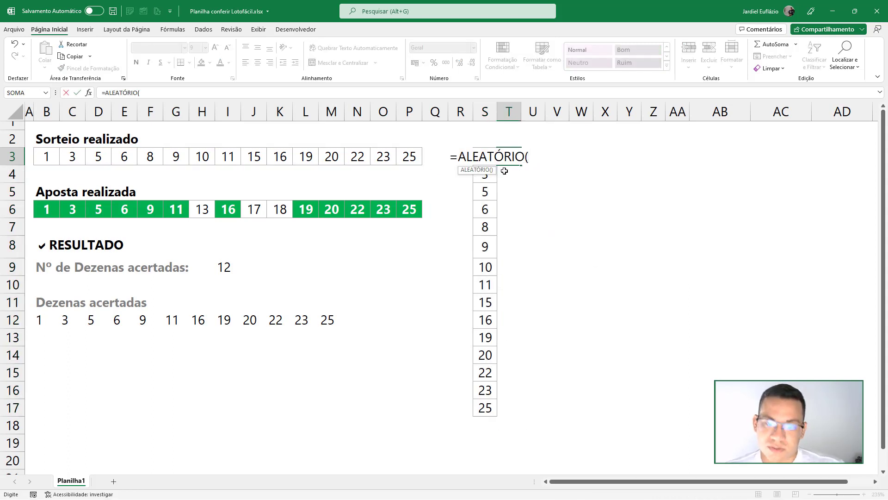
key("Return")
left_click_drag(508, 159, 510, 409)
key("ctrl+d")
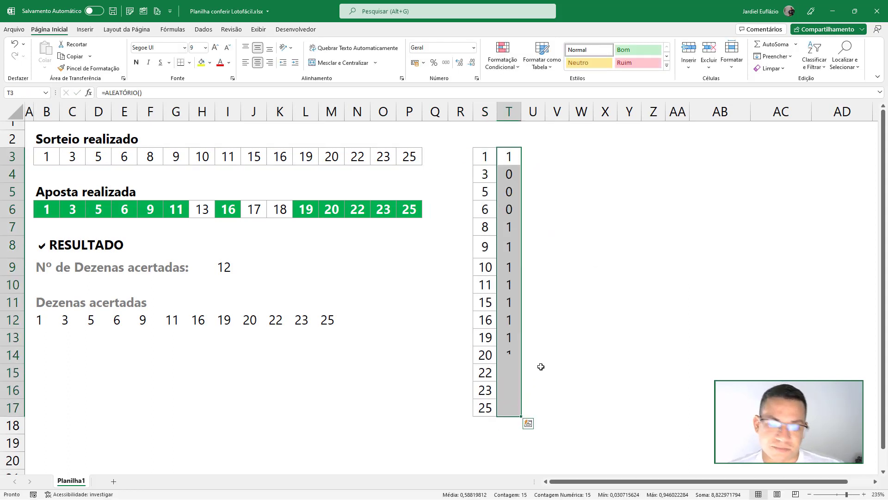
key("ctrl+shift+1")
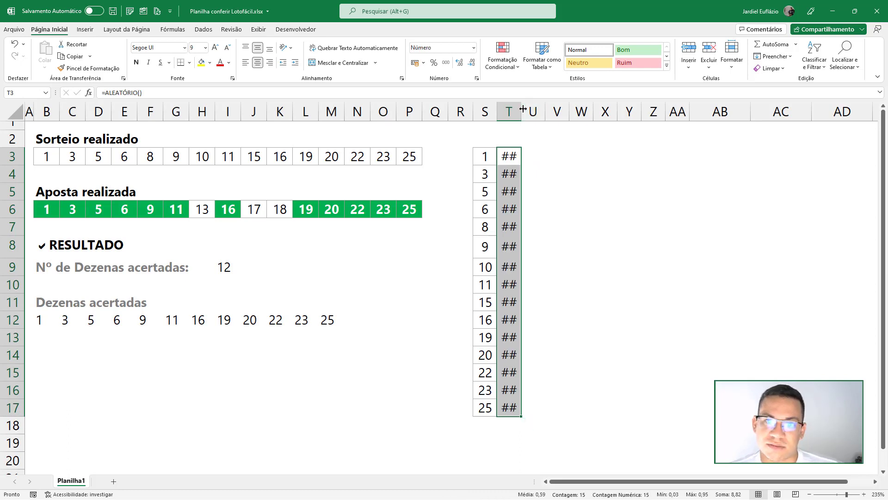
left_click_drag(521, 111, 573, 139)
Step: Give S2:T2 the header D, add a filter, and sort by the random column
left_click_drag(485, 138, 523, 142)
type("D")
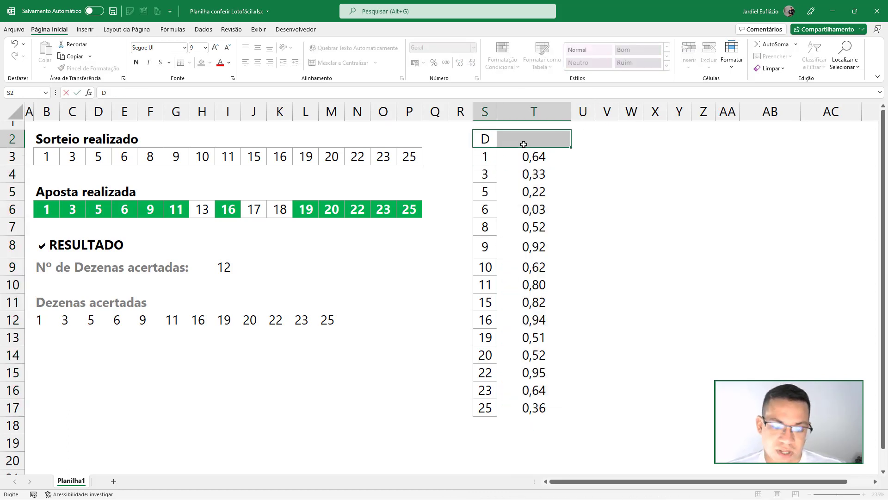
key("ctrl+Return")
key("ctrl+shift+l")
left_click(524, 156)
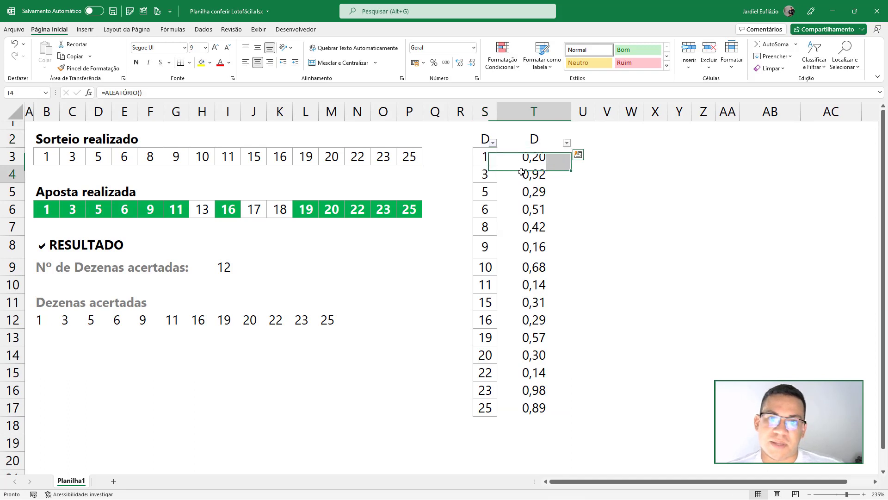
left_click(515, 180)
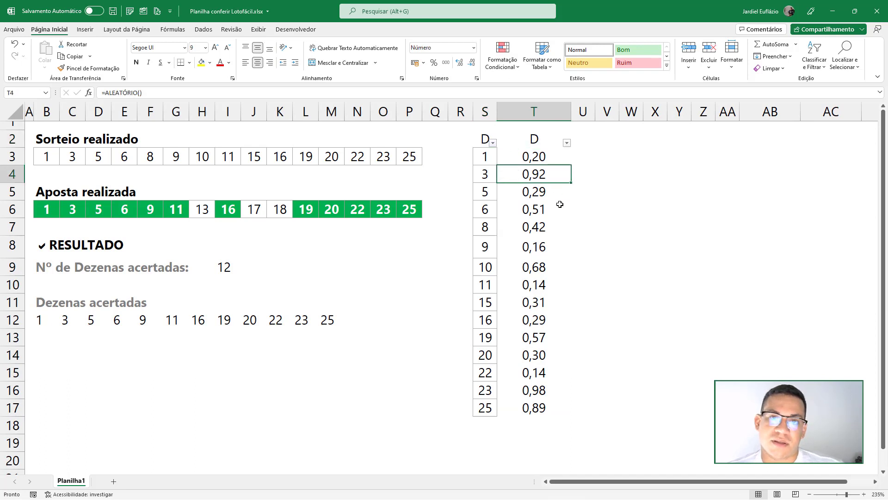
left_click(567, 143)
left_click(497, 153)
Step: Paste the shuffled numbers as transposed values into B3, then clear helper columns S and T
left_click_drag(497, 154, 494, 399)
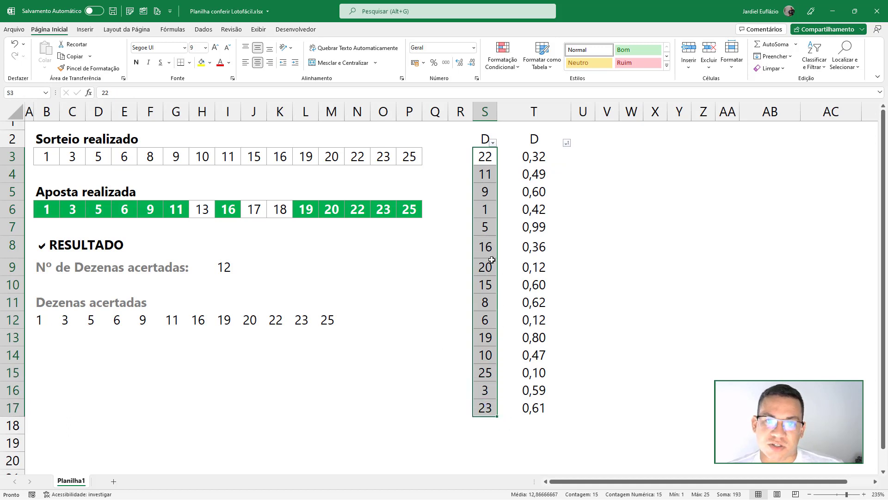
key("ctrl+c")
left_click(49, 155)
right_click(49, 156)
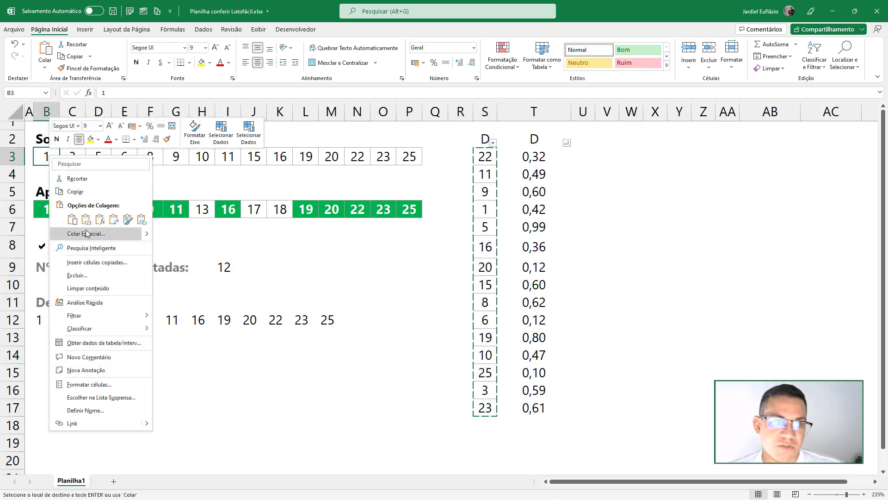
left_click(93, 233)
left_click(30, 212)
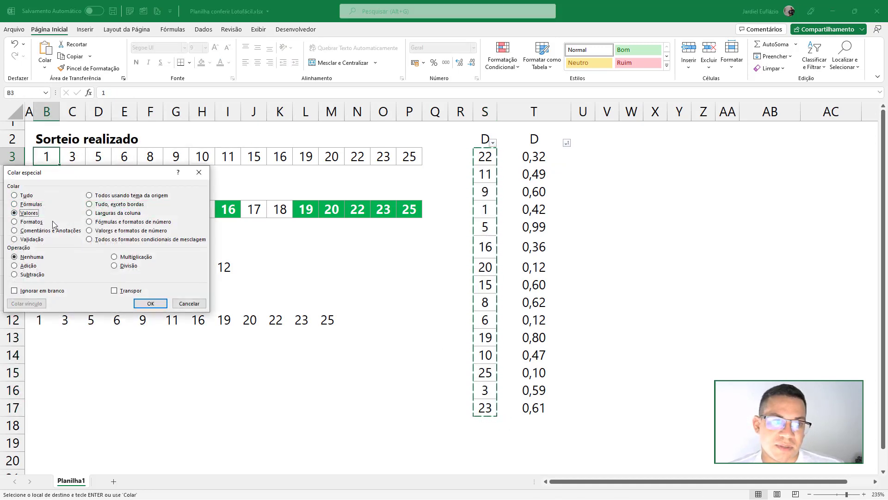
left_click(123, 291)
mouse_move(132, 179)
left_mouse_down()
mouse_move(617, 148)
mouse_move(606, 145)
left_mouse_up()
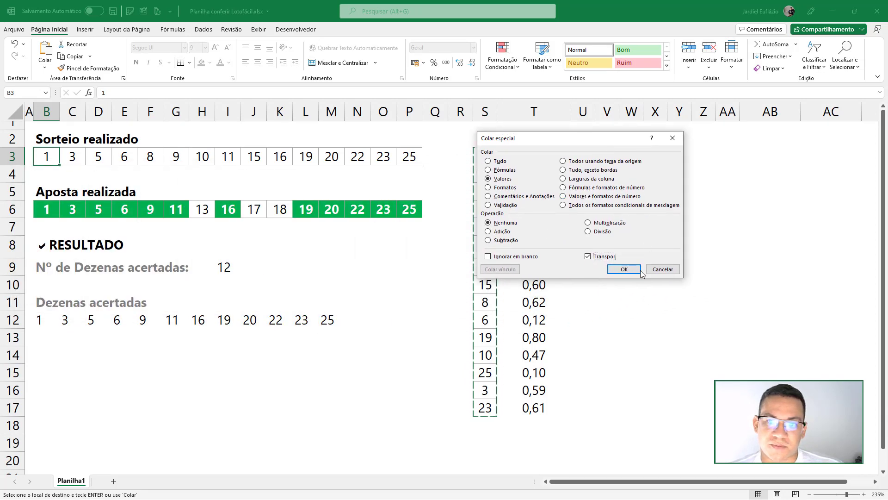
left_click(625, 272)
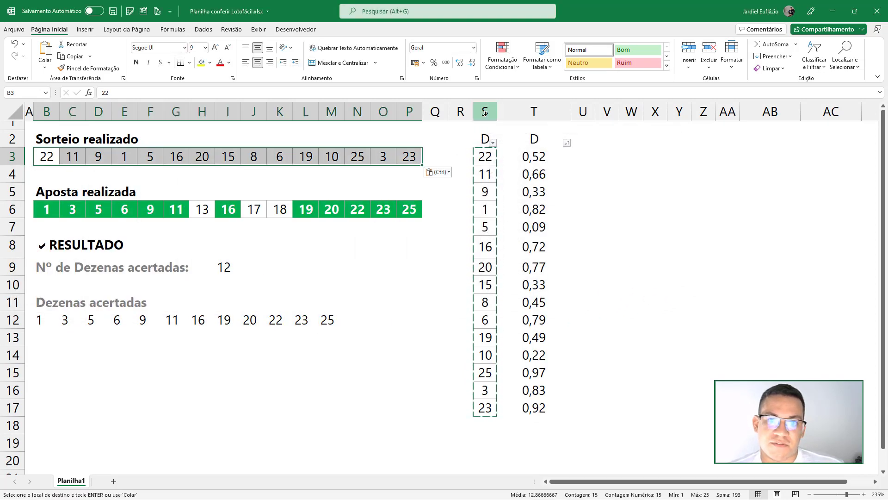
left_click_drag(485, 111, 534, 112)
key("Delete")
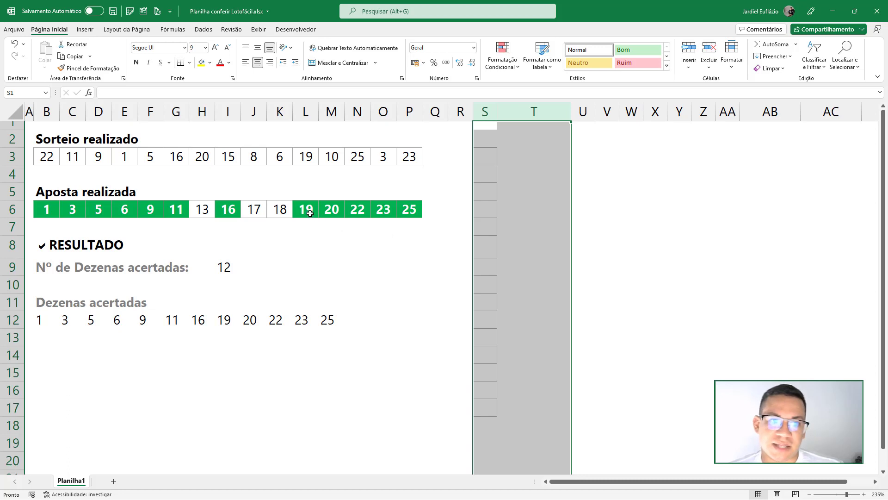
Step: Compare bet and drawn numbers, then change the bet's 18 in K6 to 15
left_click(310, 212)
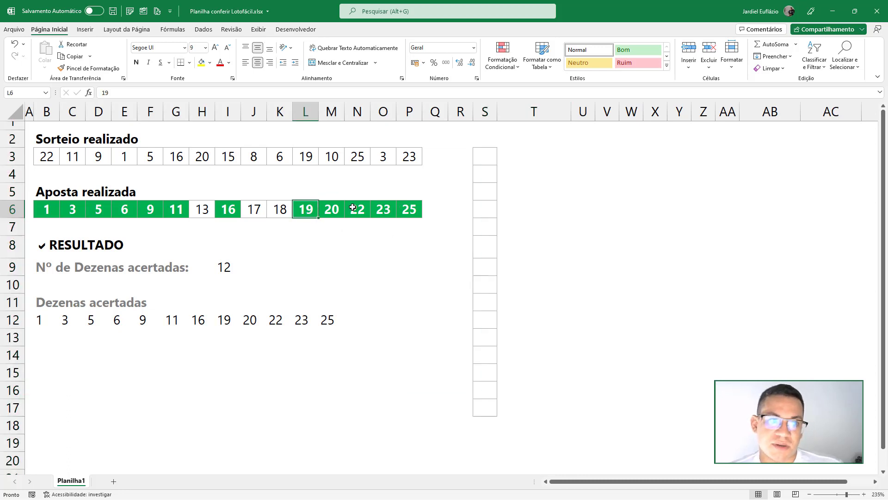
left_click(203, 209)
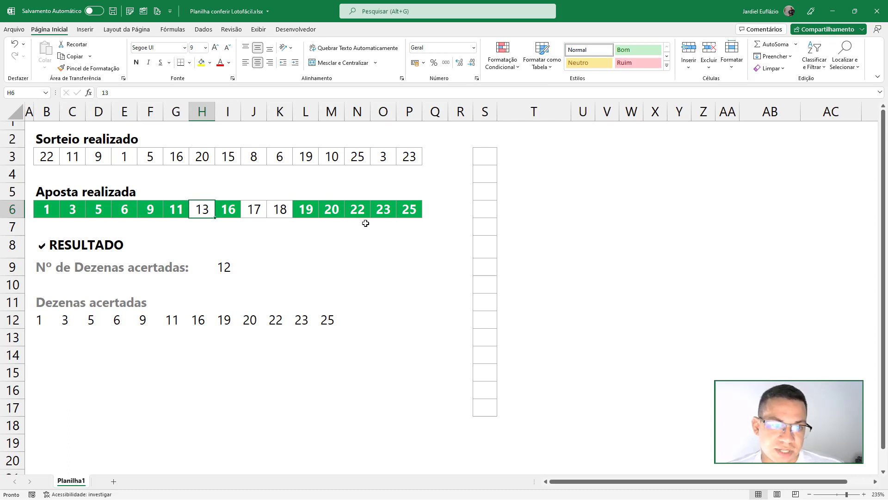
left_click(311, 158)
left_click(307, 203)
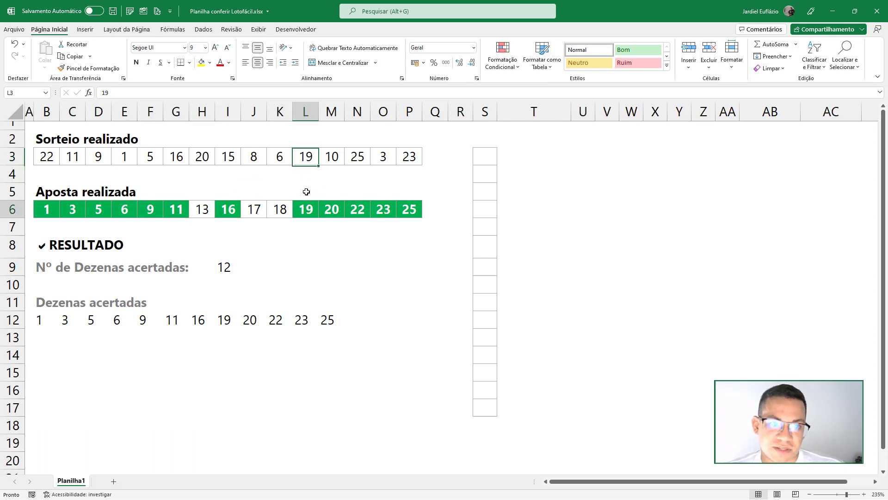
left_click(307, 159)
left_click(308, 209)
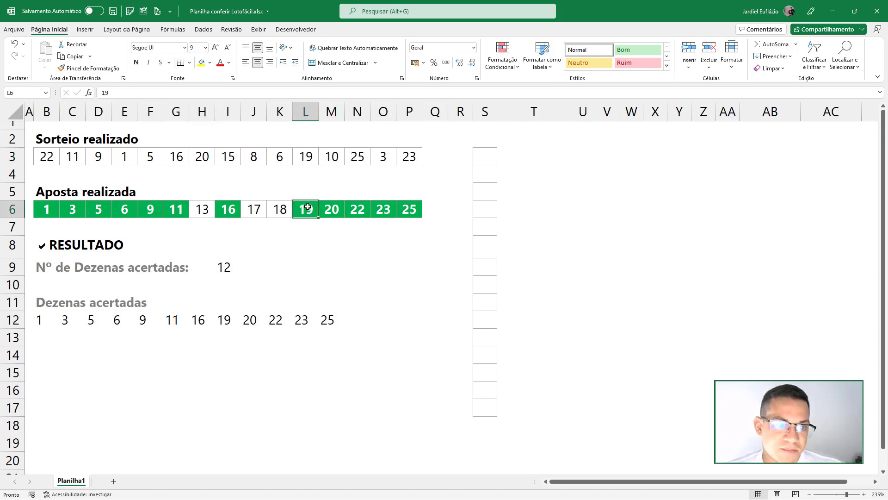
left_click(233, 158)
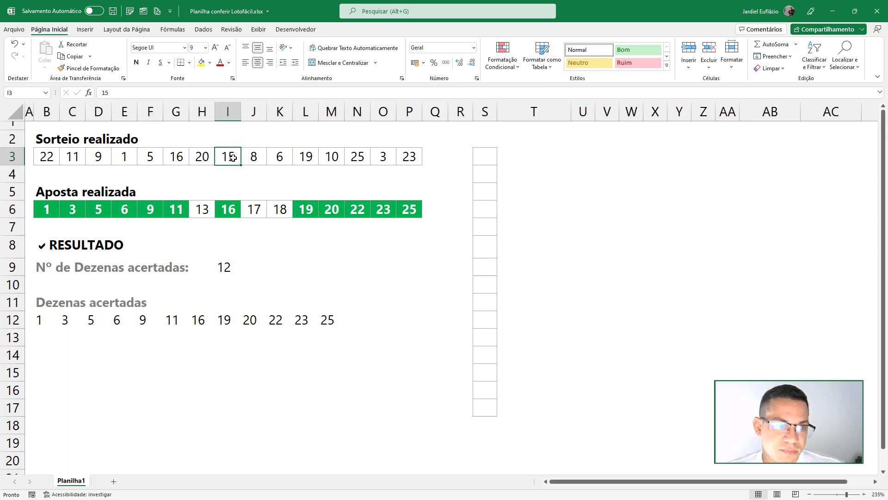
left_click(283, 211)
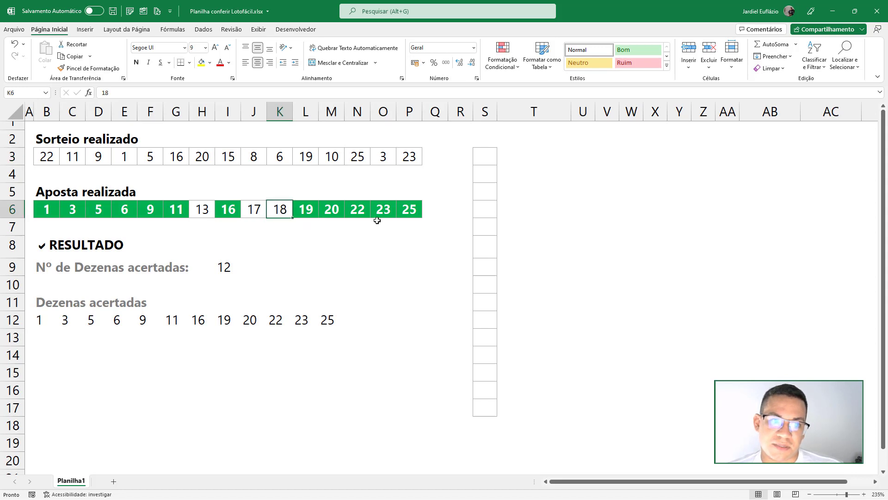
type("15")
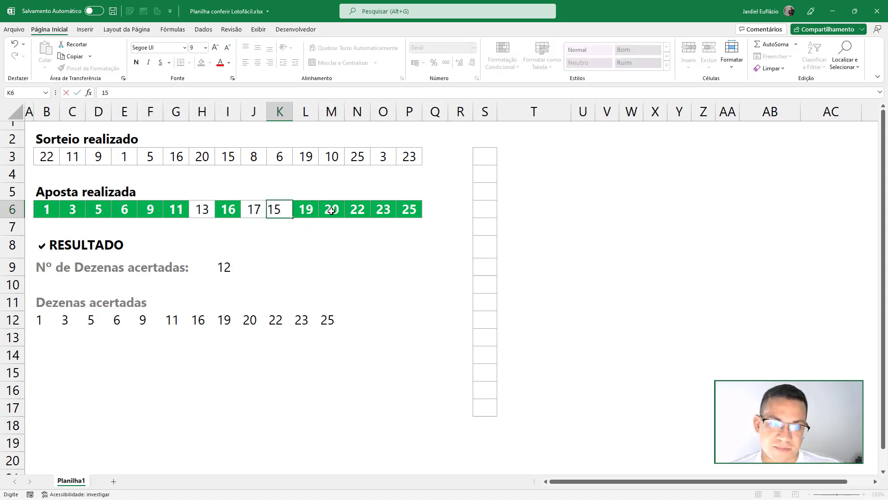
key("Return")
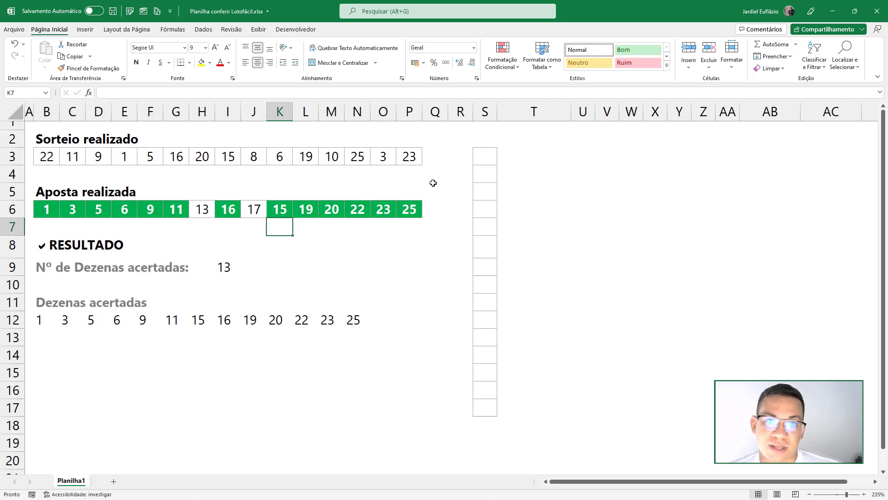
Step: Select all of column S and widen it, then select the bet numbers B6:P6
left_click(476, 177)
key("ctrl+space")
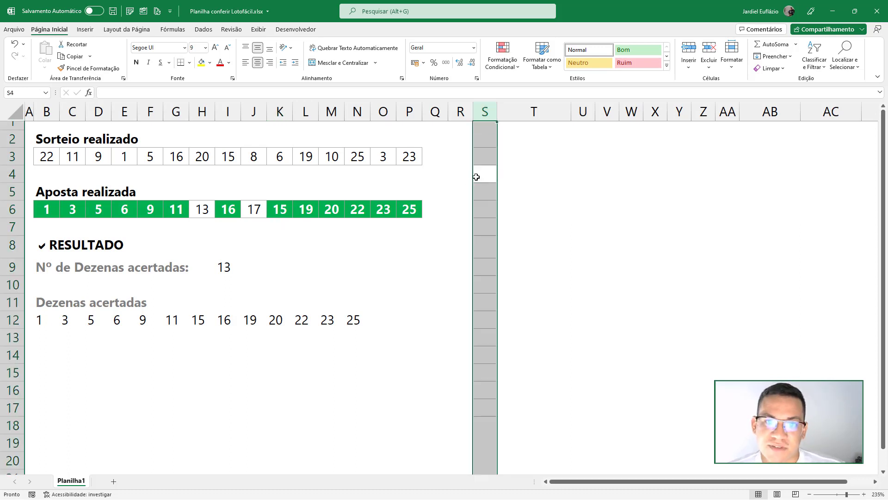
key("ctrl+shift+1")
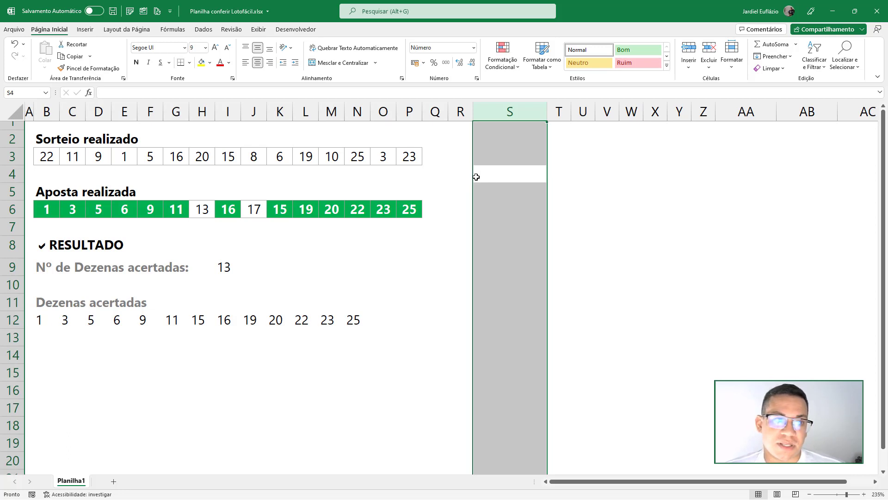
left_click_drag(46, 209, 409, 209)
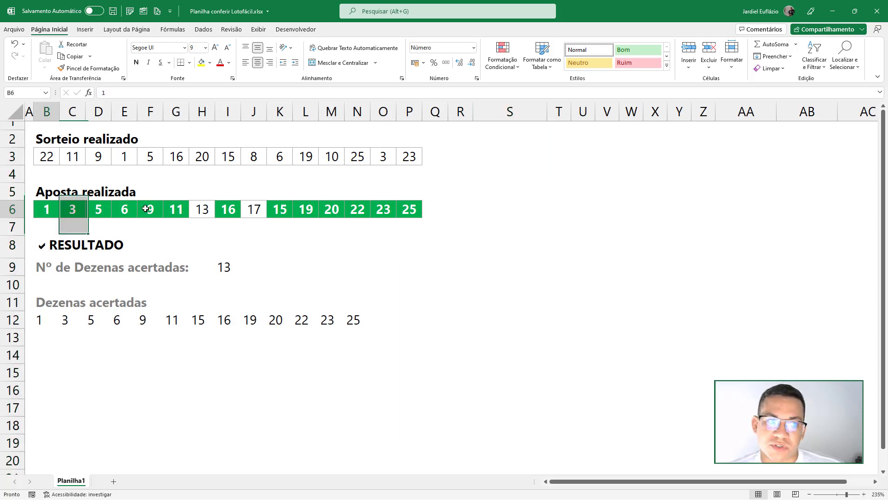